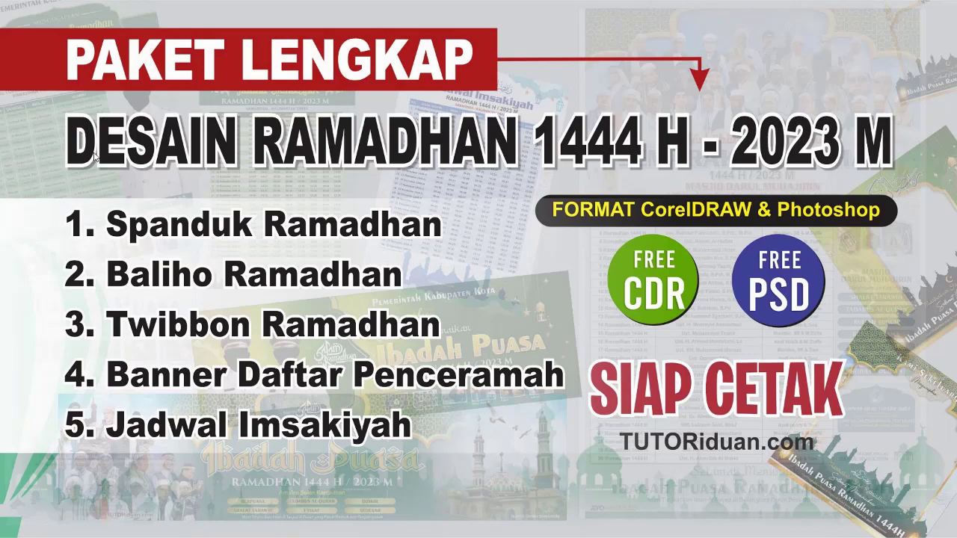
# Step: Open the Twibbon Ucapan and Jadwal Penceramah posts in background tabs from the homepage
pyautogui.scroll(-1, 43, 241)
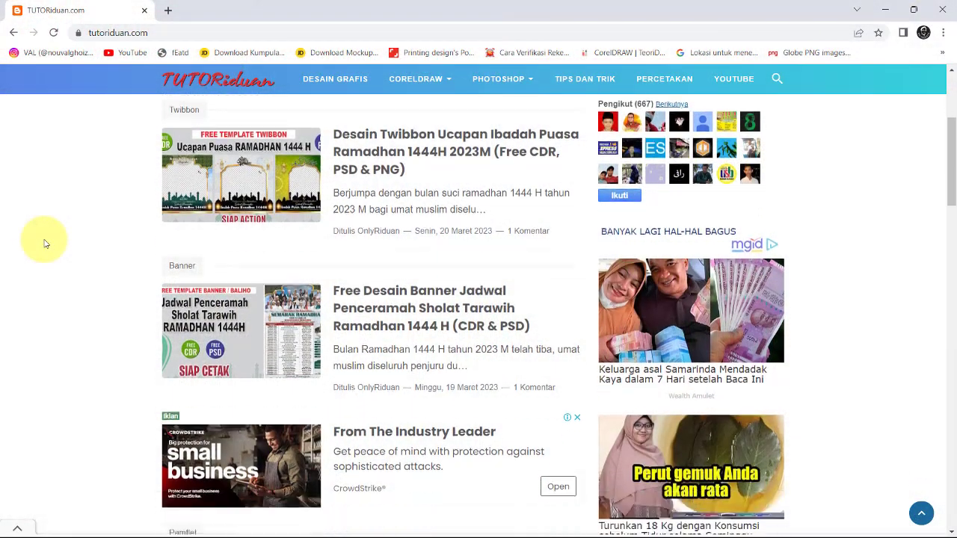
pyautogui.scroll(1, 44, 244)
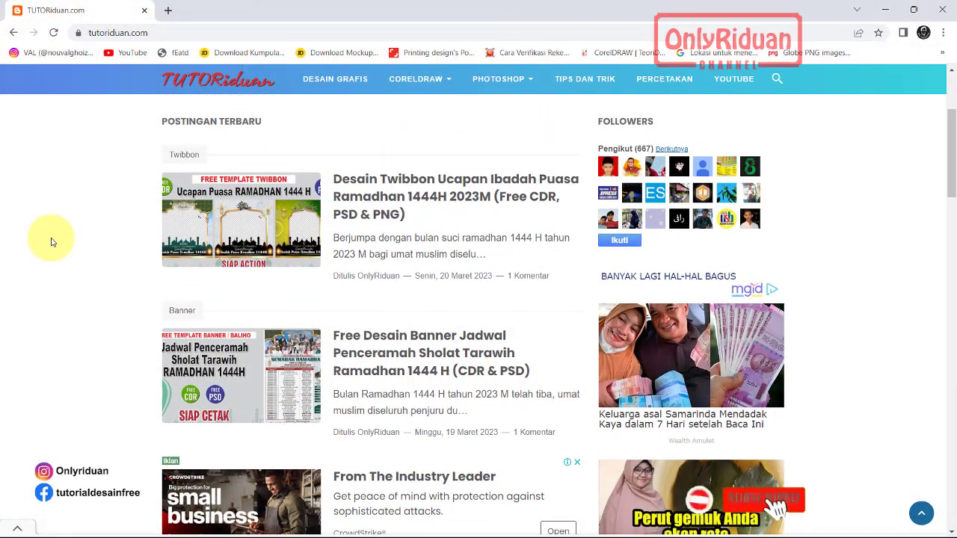
pyautogui.scroll(-5, 52, 241)
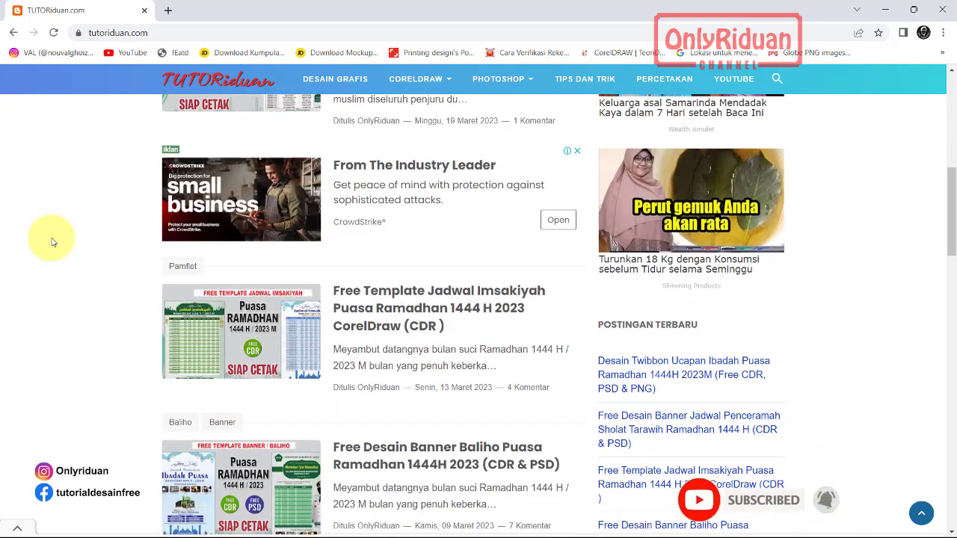
pyautogui.scroll(-2, 52, 242)
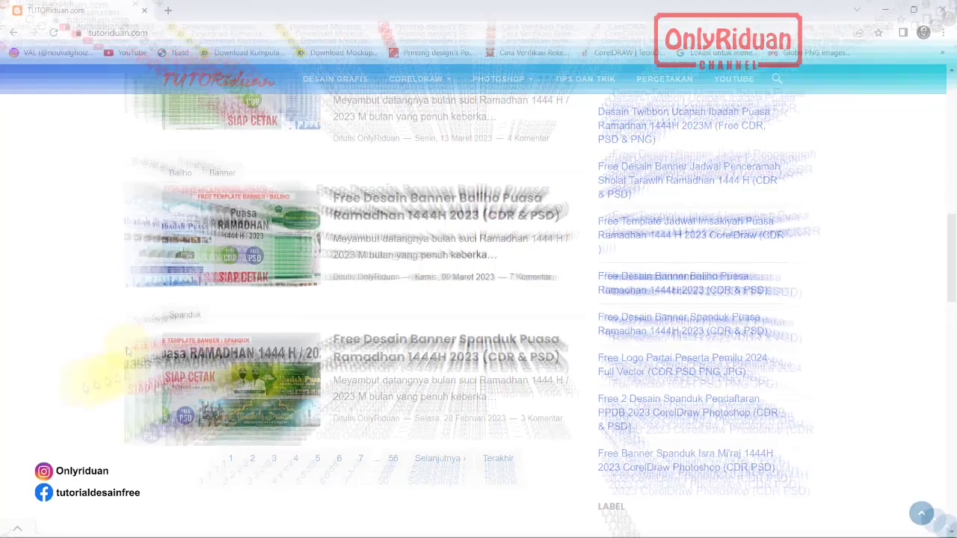
pyautogui.scroll(2, 120, 346)
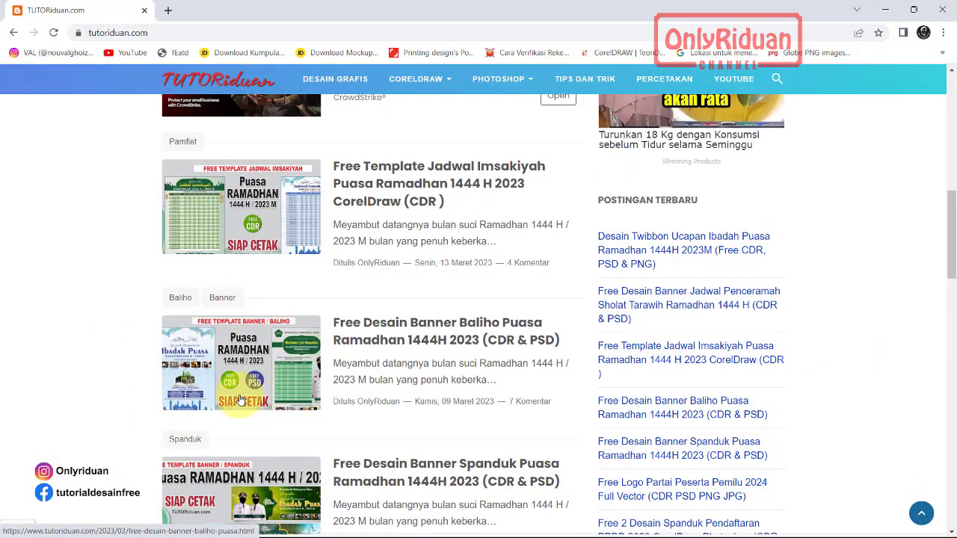
pyautogui.scroll(1, 239, 352)
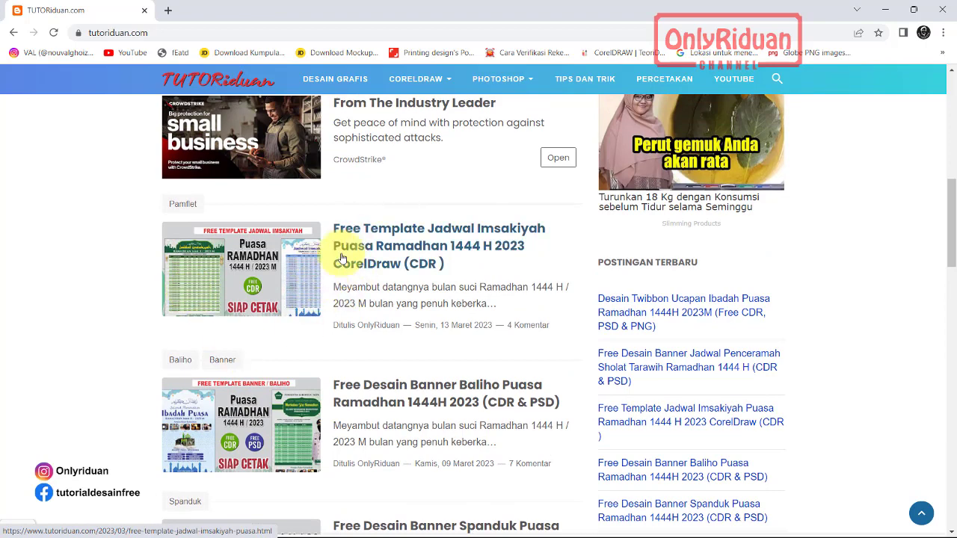
pyautogui.scroll(4, 300, 299)
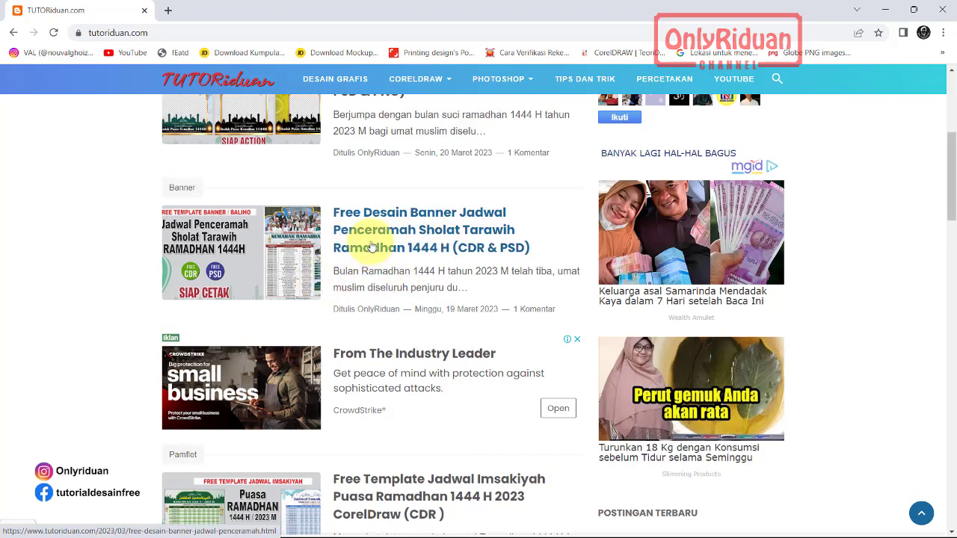
pyautogui.scroll(2, 358, 262)
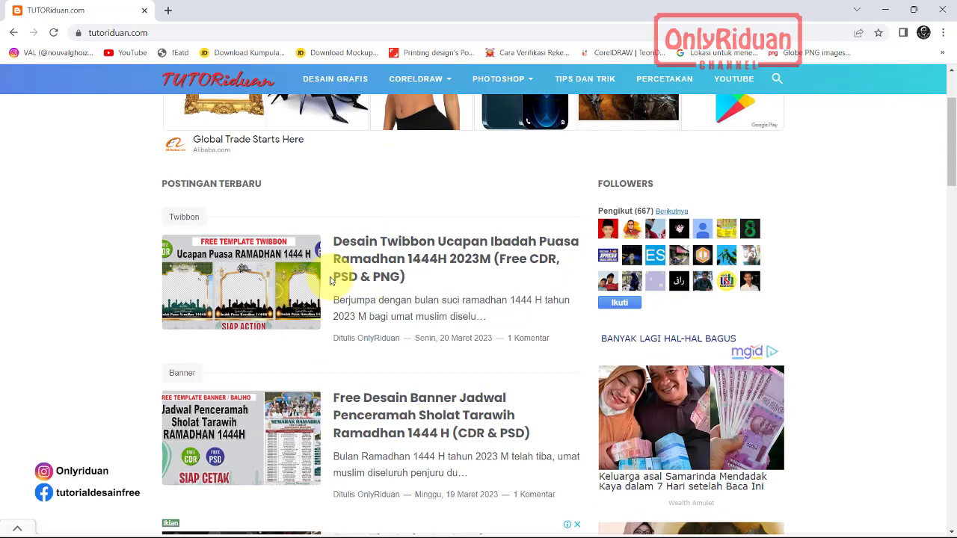
pyautogui.scroll(-1, 333, 280)
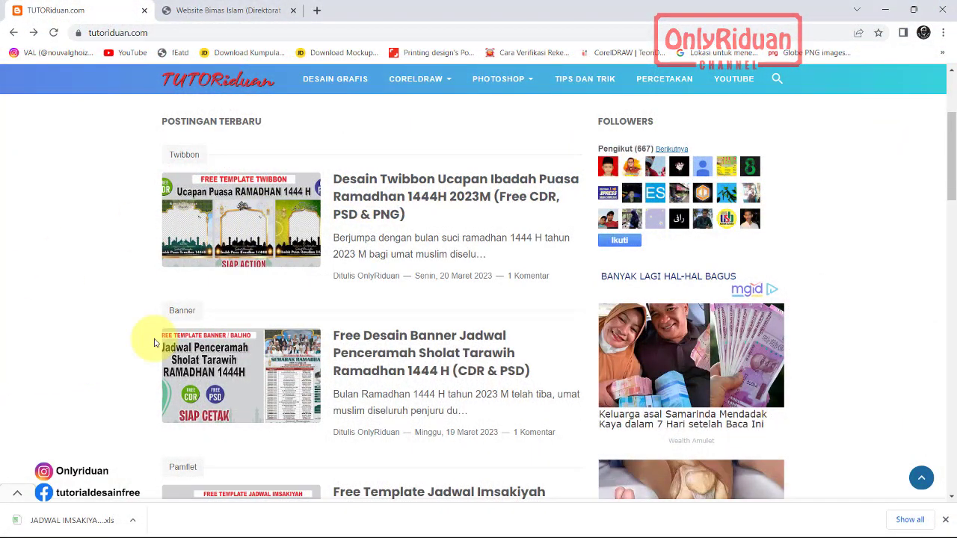
pyautogui.middleClick(369, 185)
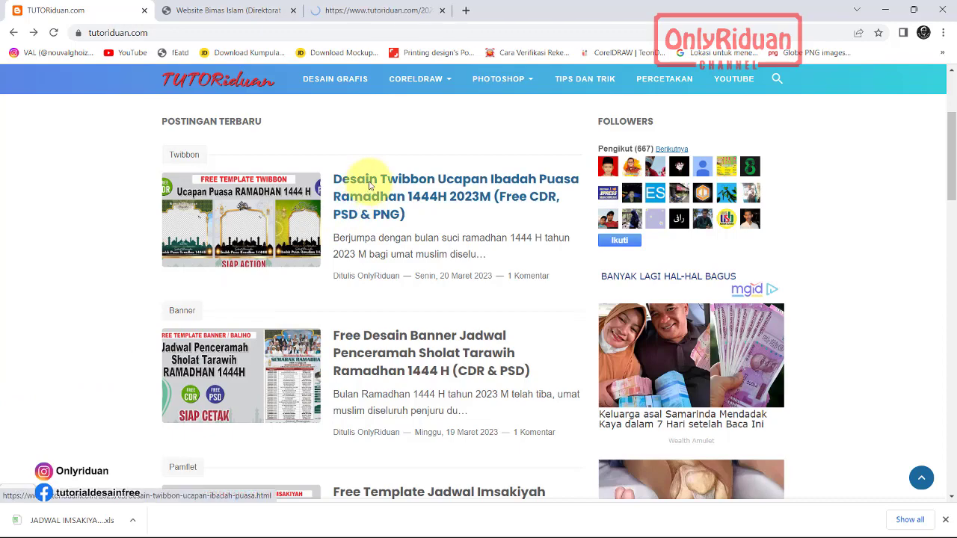
pyautogui.middleClick(376, 339)
# Step: Open the Jadwal Imsakiyah, Baliho and Spanduk posts in background tabs
pyautogui.scroll(-4, 374, 254)
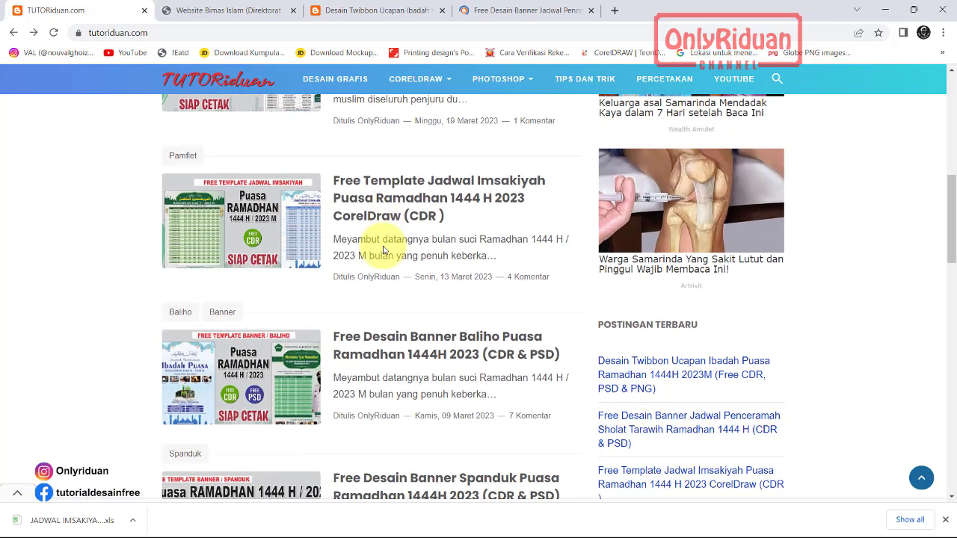
pyautogui.middleClick(380, 217)
pyautogui.middleClick(374, 338)
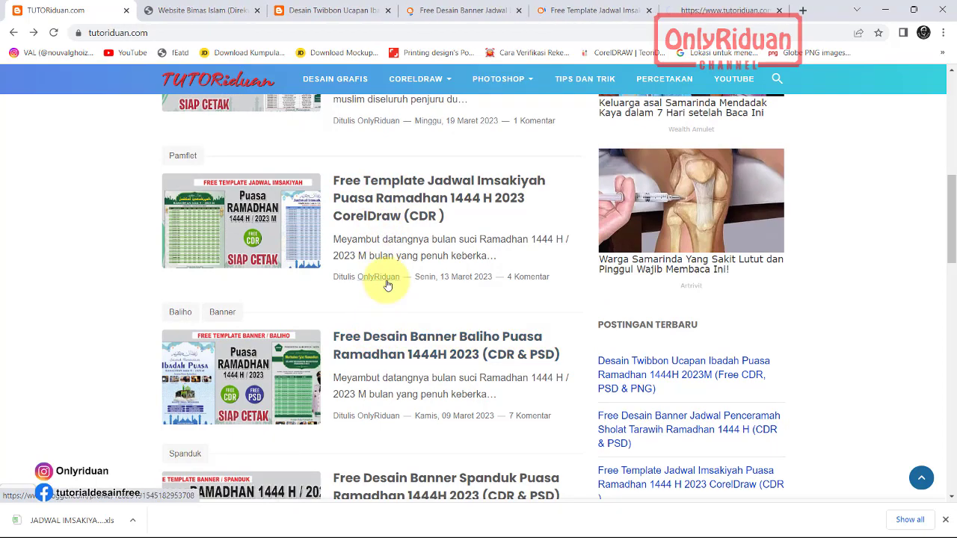
pyautogui.scroll(-2, 387, 285)
pyautogui.middleClick(342, 290)
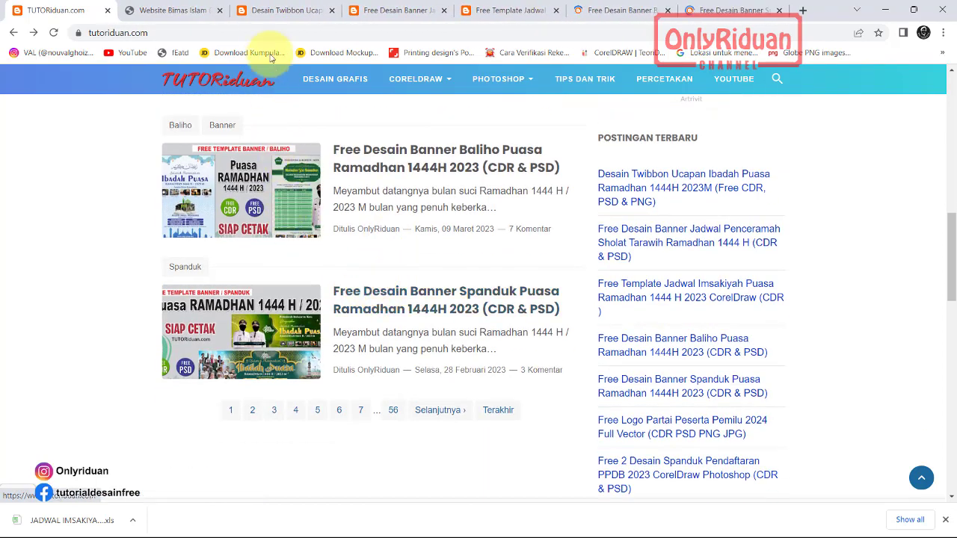
# Step: Switch to the Twibbon Ucapan post and scroll through its twibbon designs
pyautogui.click(254, 10)
pyautogui.scroll(-1, 228, 250)
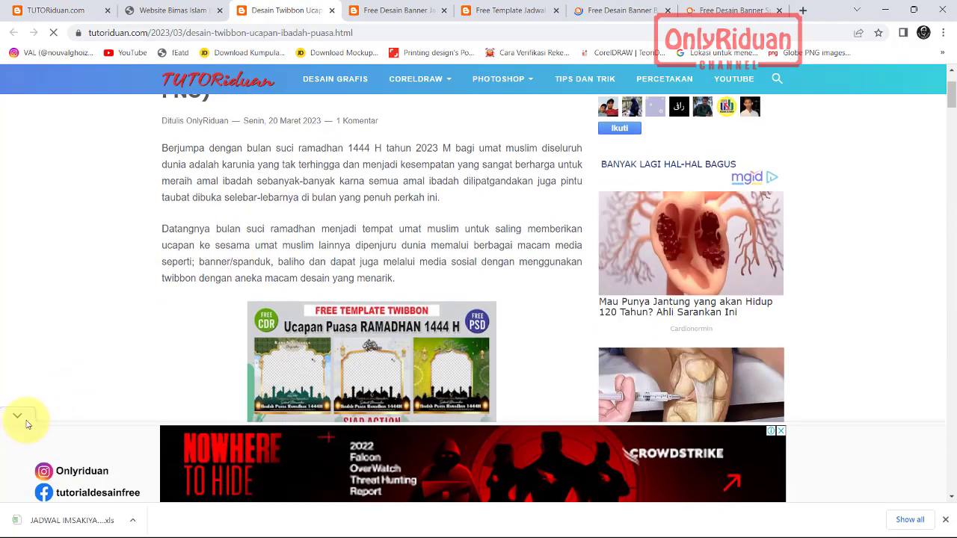
pyautogui.scroll(-3, 239, 231)
pyautogui.scroll(2, 240, 231)
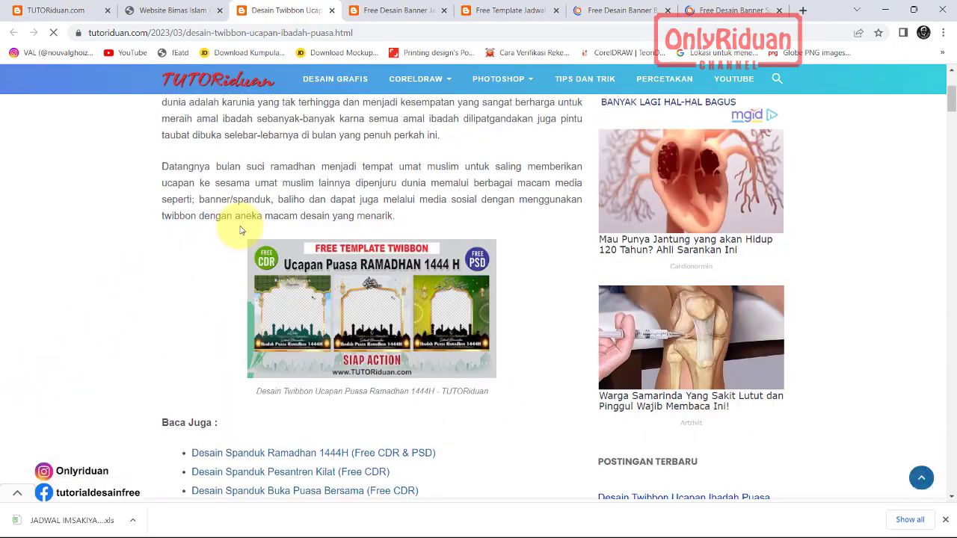
pyautogui.scroll(-3, 241, 230)
pyautogui.scroll(-3, 240, 231)
pyautogui.scroll(-3, 240, 230)
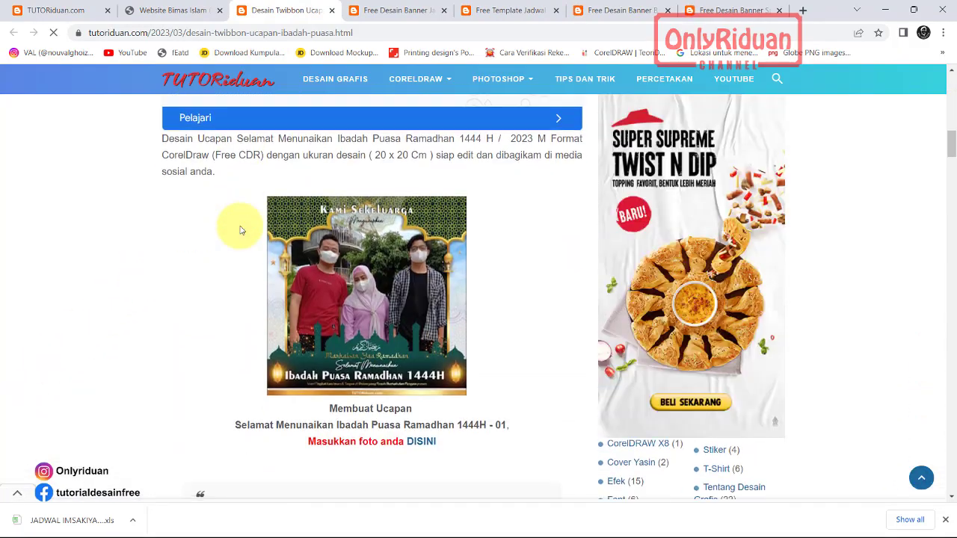
pyautogui.scroll(-2, 241, 228)
pyautogui.scroll(1, 251, 221)
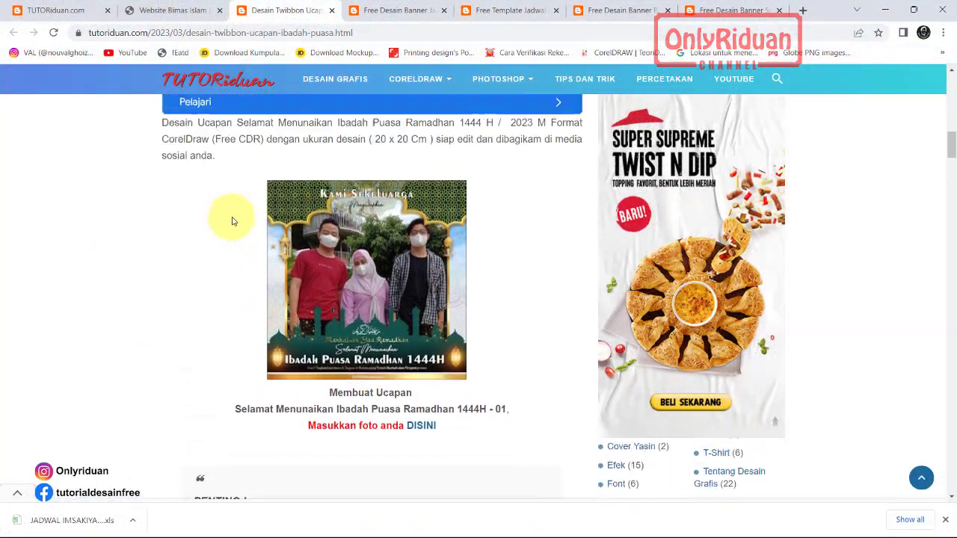
pyautogui.scroll(-4, 232, 222)
pyautogui.scroll(-3, 232, 217)
pyautogui.scroll(-3, 232, 218)
pyautogui.scroll(4, 237, 211)
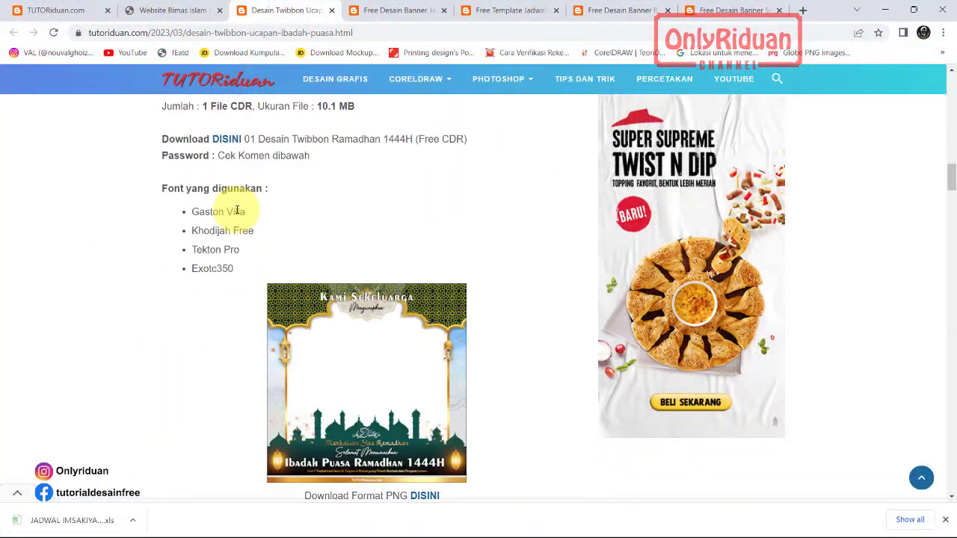
pyautogui.scroll(4, 235, 207)
pyautogui.scroll(2, 235, 207)
# Step: Scroll down to the third design's 20 x 20 cm CDR (6.7 MB) and PSD (7.8 MB) downloads
pyautogui.scroll(-4, 232, 205)
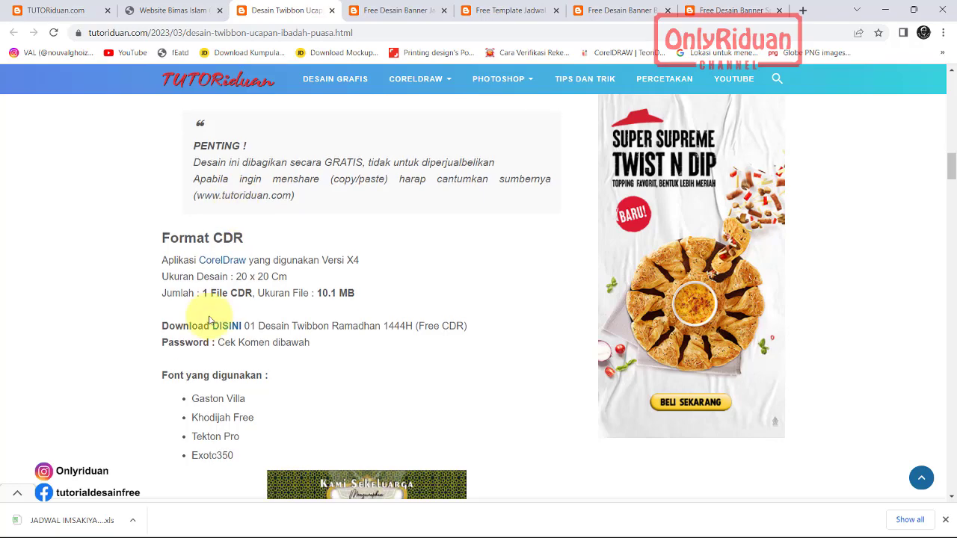
pyautogui.scroll(-4, 239, 306)
pyautogui.scroll(-3, 269, 254)
pyautogui.scroll(-3, 284, 234)
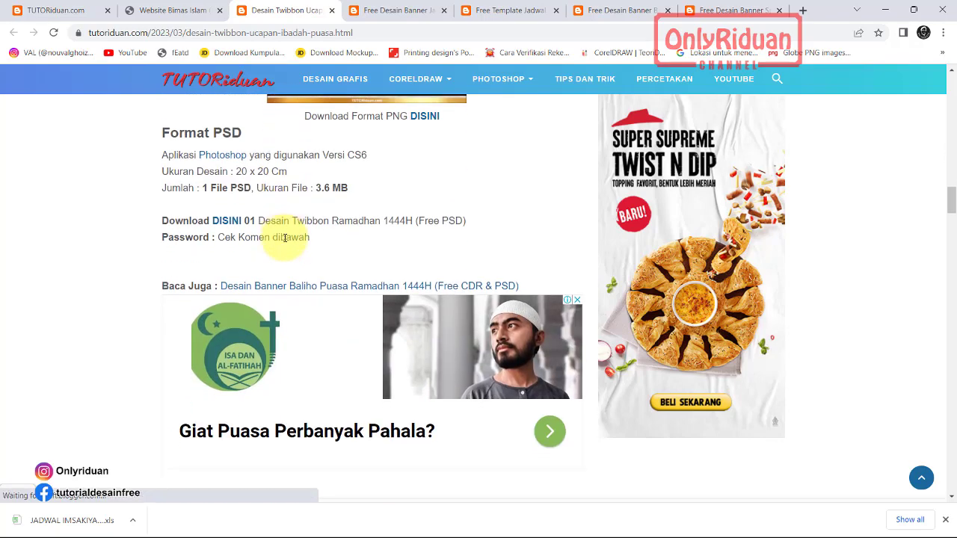
pyautogui.scroll(-3, 285, 238)
pyautogui.scroll(-3, 284, 238)
pyautogui.scroll(-3, 285, 239)
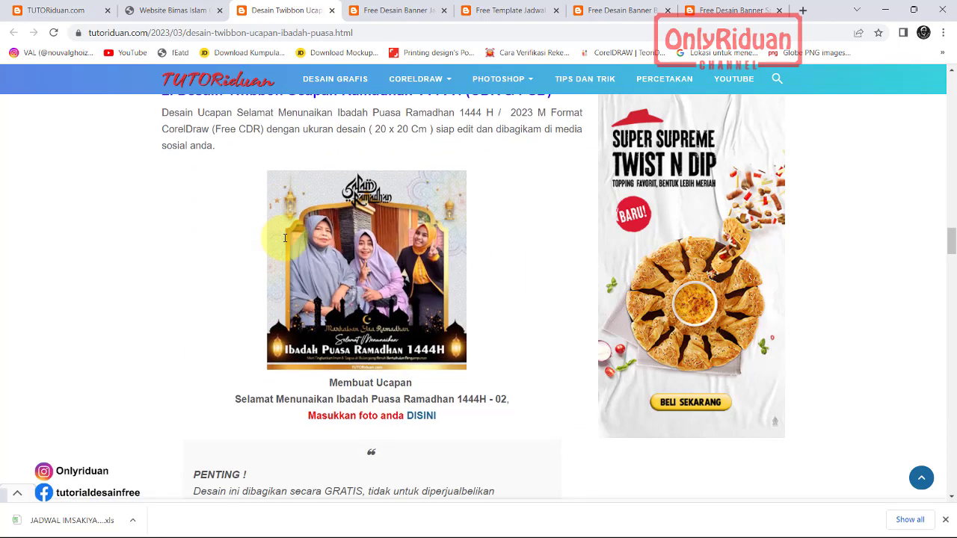
pyautogui.scroll(-2, 284, 242)
pyautogui.scroll(-2, 284, 232)
pyautogui.scroll(-2, 284, 235)
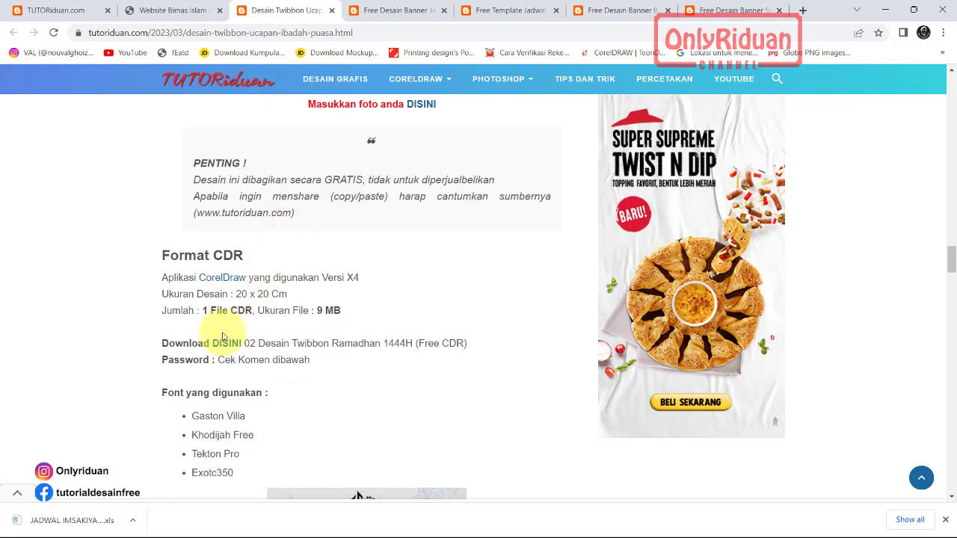
pyautogui.scroll(-3, 262, 284)
pyautogui.scroll(-5, 262, 280)
pyautogui.scroll(-3, 262, 276)
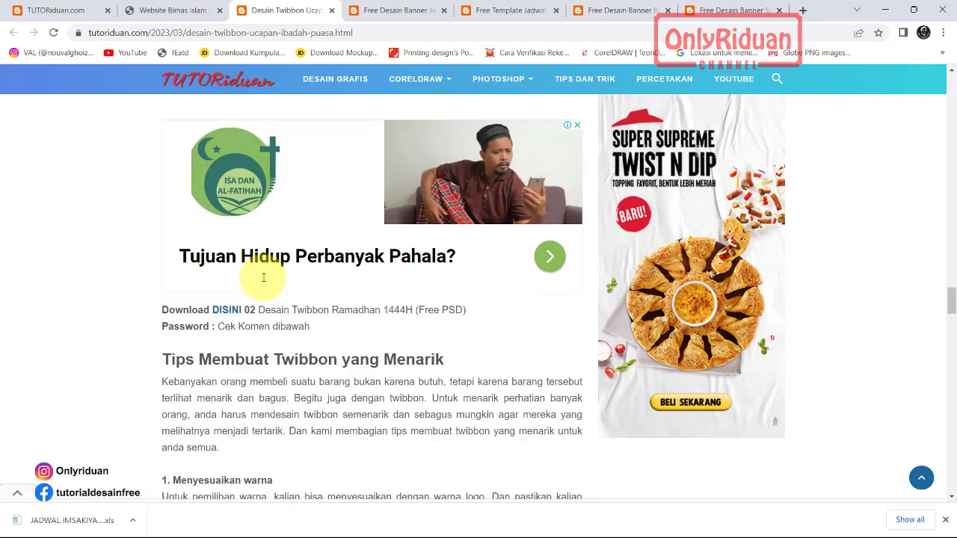
pyautogui.scroll(2, 263, 276)
pyautogui.scroll(-2, 262, 273)
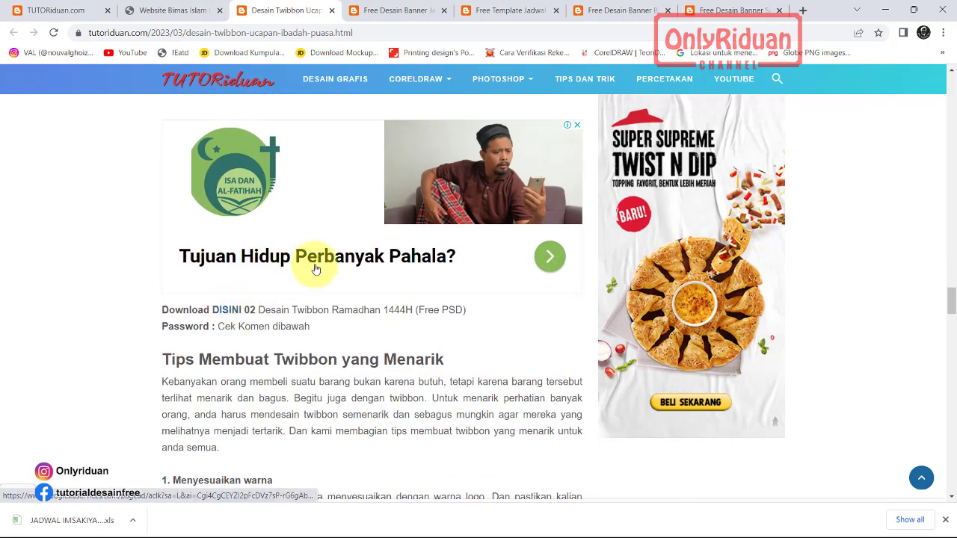
pyautogui.scroll(-4, 313, 267)
pyautogui.scroll(-3, 315, 268)
pyautogui.scroll(-5, 315, 263)
pyautogui.scroll(-2, 314, 262)
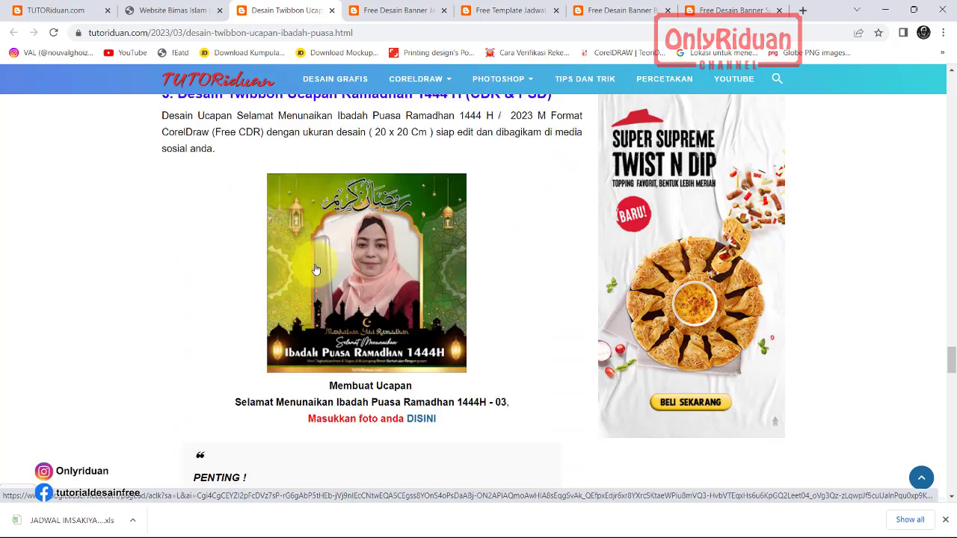
pyautogui.scroll(2, 309, 261)
pyautogui.scroll(-5, 314, 268)
pyautogui.scroll(-2, 312, 240)
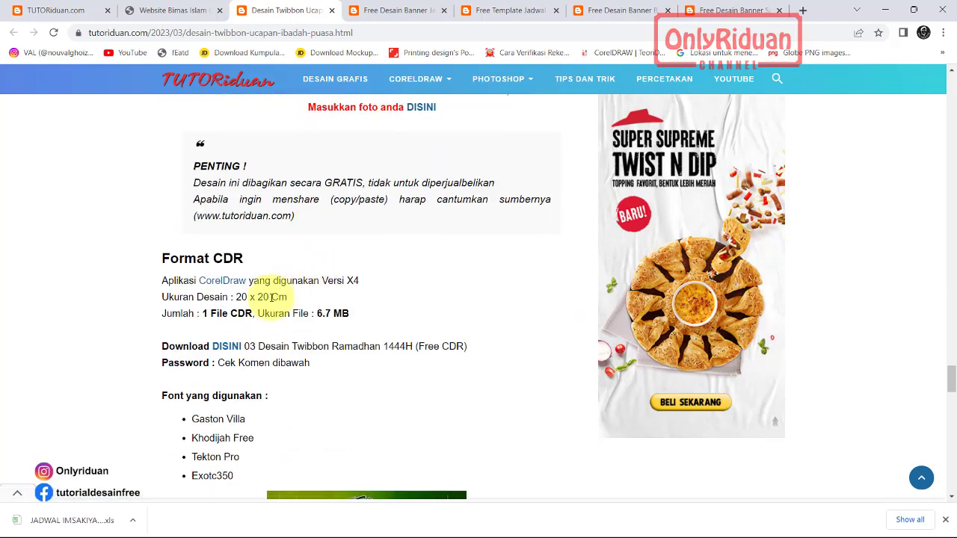
pyautogui.scroll(-1, 274, 289)
pyautogui.scroll(-2, 225, 350)
pyautogui.scroll(-5, 246, 310)
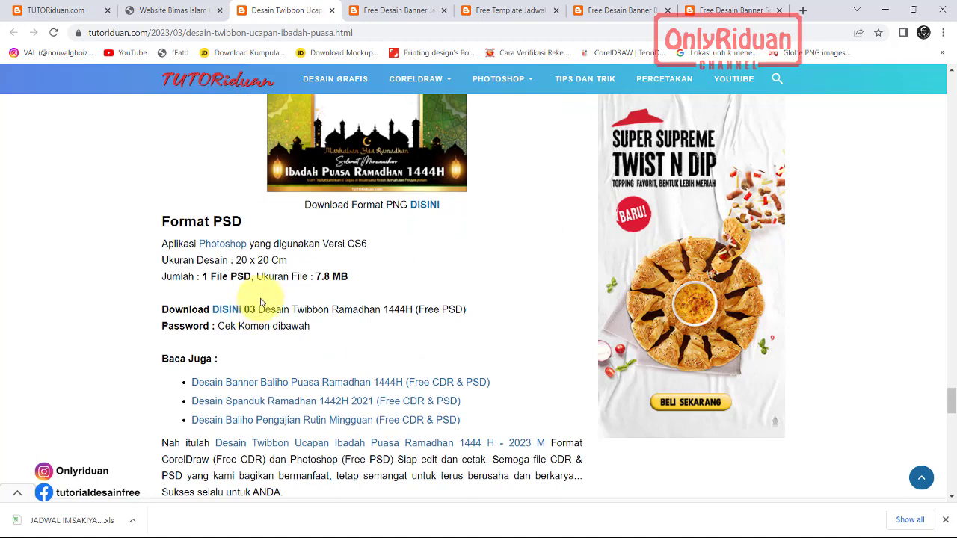
# Step: On the Jadwal Penceramah banner post, view the banner preview enlarged and close it
pyautogui.click(394, 12)
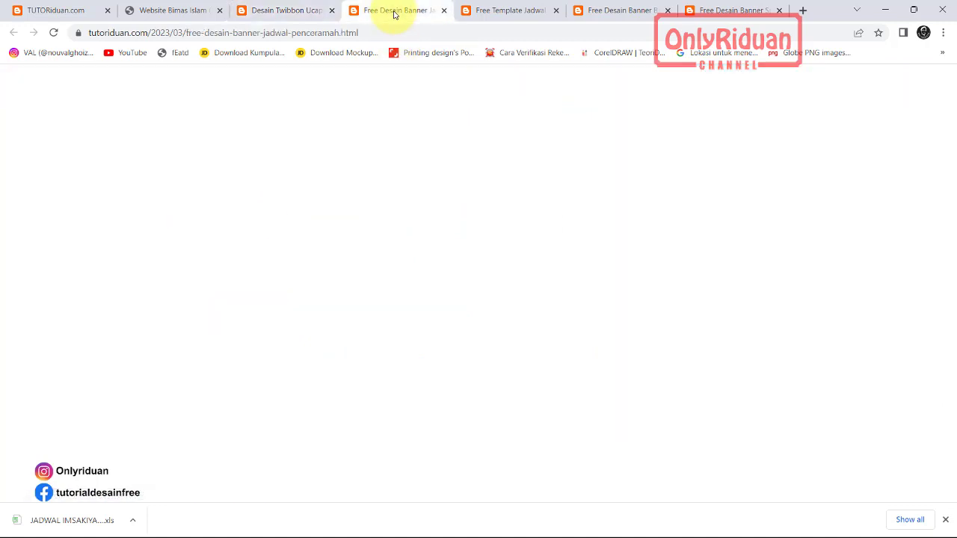
pyautogui.scroll(-2, 252, 259)
pyautogui.scroll(-1, 165, 299)
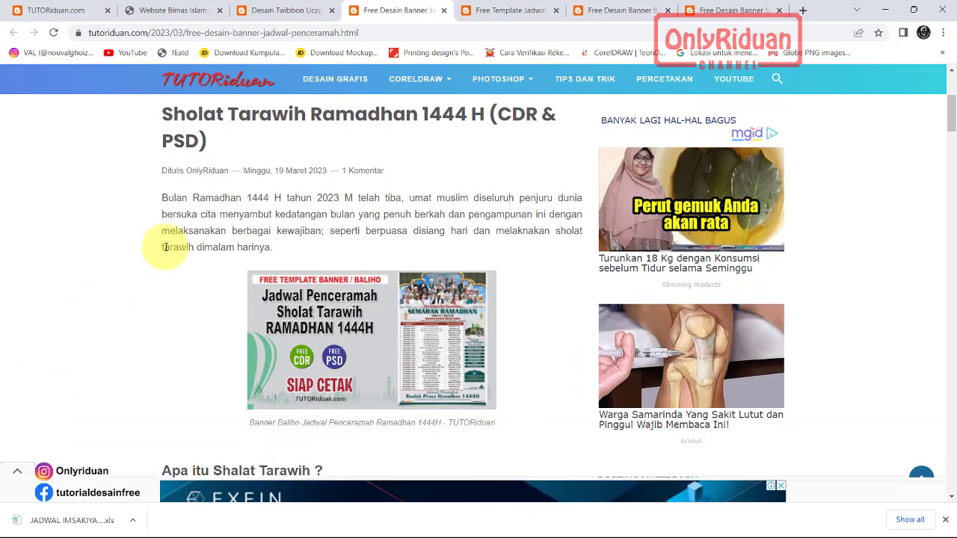
pyautogui.scroll(-2, 261, 228)
pyautogui.scroll(-5, 254, 221)
pyautogui.scroll(-3, 261, 219)
pyautogui.scroll(2, 262, 215)
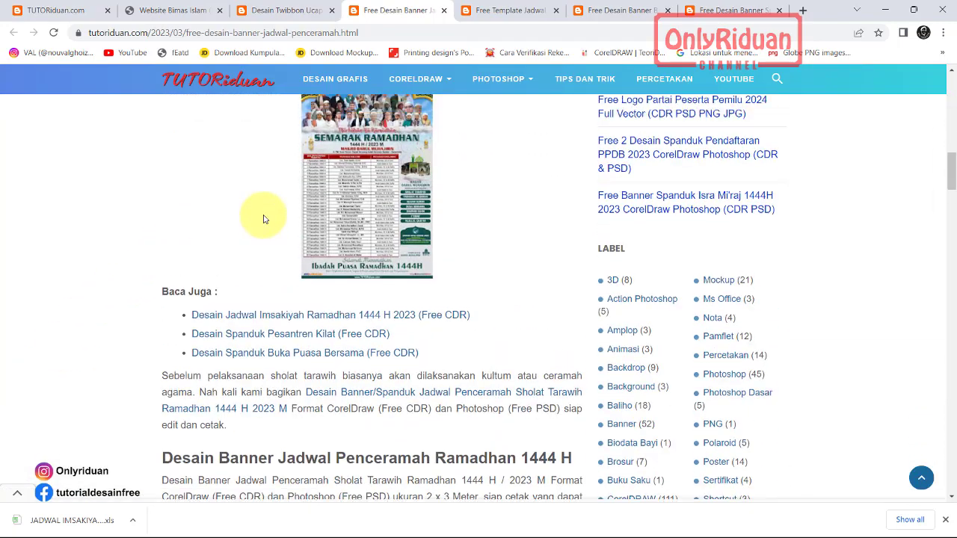
pyautogui.scroll(-3, 380, 255)
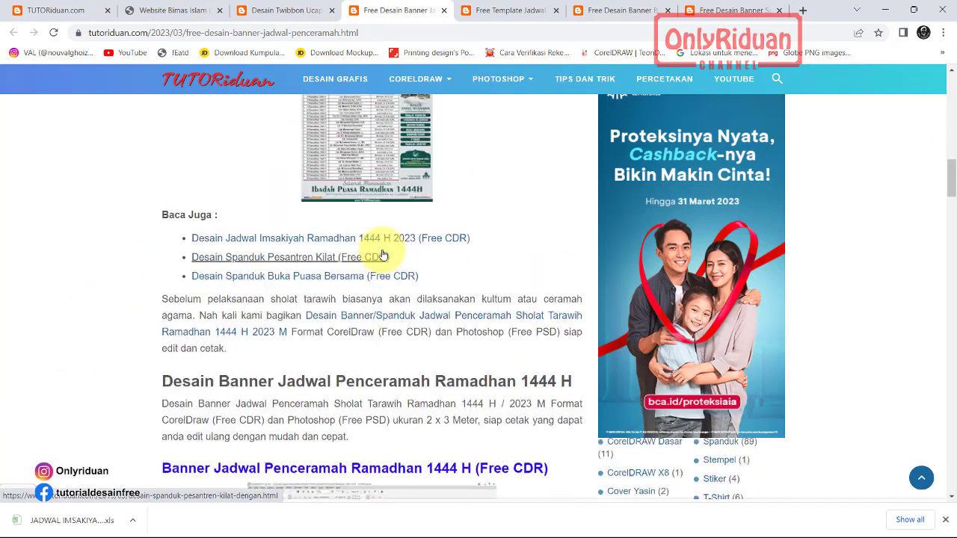
pyautogui.scroll(2, 383, 247)
pyautogui.click(385, 235)
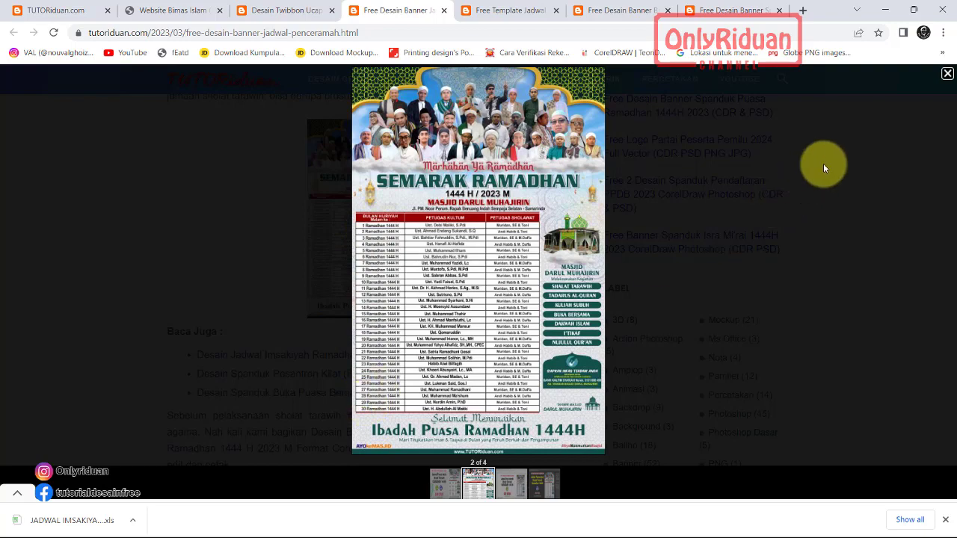
pyautogui.click(947, 75)
# Step: Scroll to the CDR and PSD downloads, ending at the 20 x 30 cm, 7.87 MB PSD
pyautogui.scroll(-3, 219, 247)
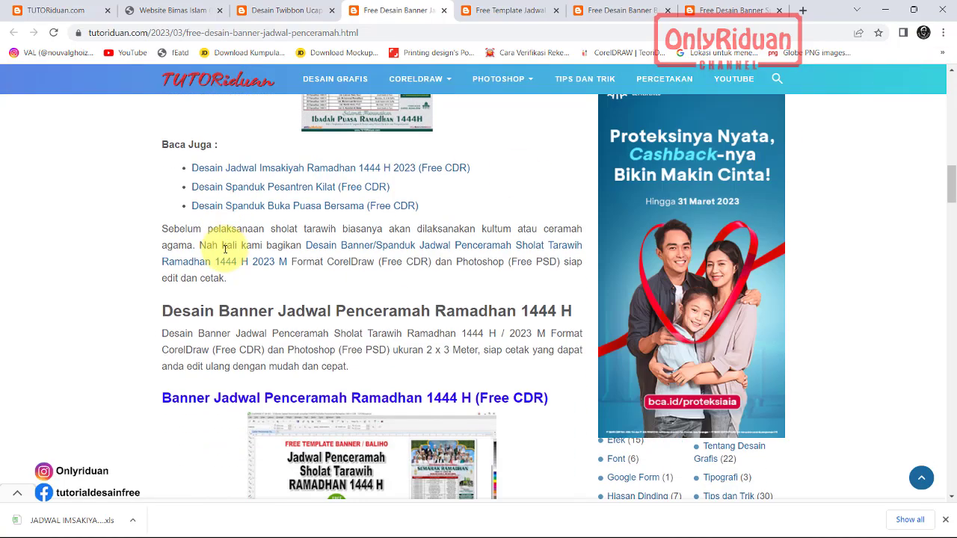
pyautogui.scroll(-3, 225, 251)
pyautogui.scroll(-3, 228, 252)
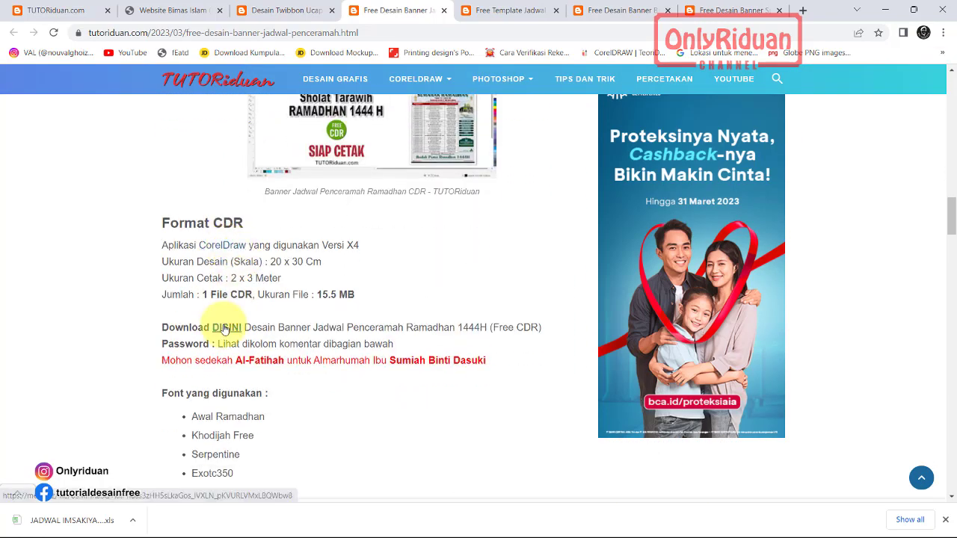
pyautogui.scroll(-3, 326, 241)
pyautogui.scroll(-4, 325, 241)
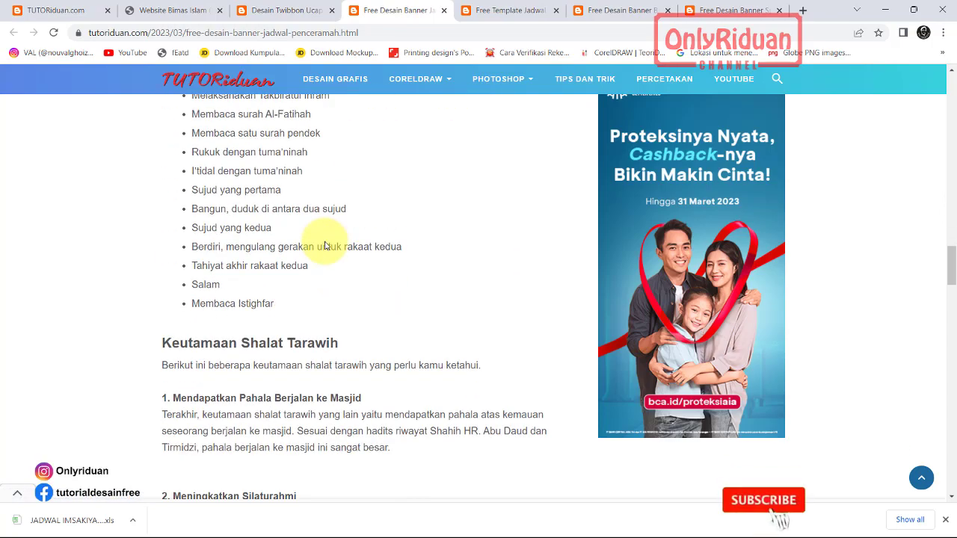
pyautogui.scroll(-3, 327, 242)
pyautogui.scroll(-3, 327, 244)
pyautogui.scroll(-2, 326, 243)
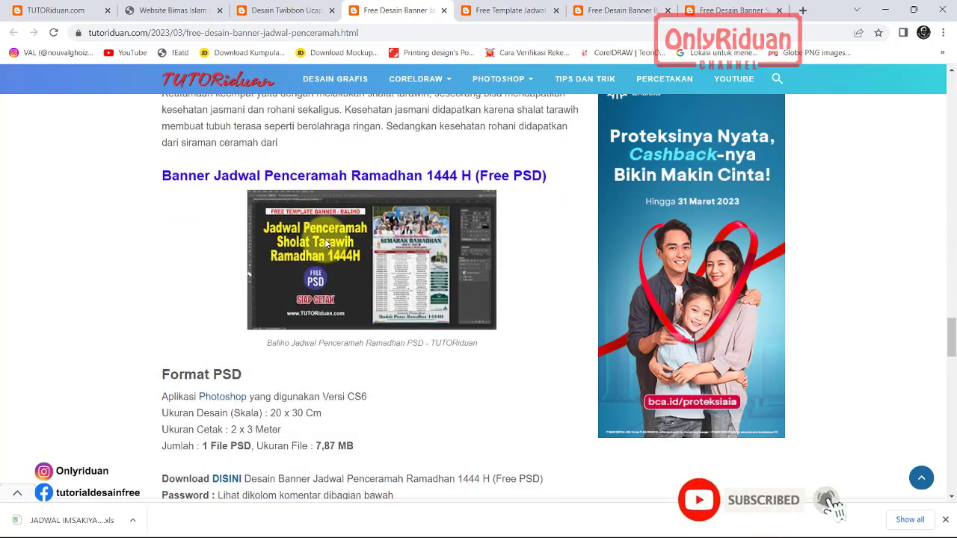
pyautogui.scroll(-4, 326, 243)
pyautogui.scroll(1, 327, 240)
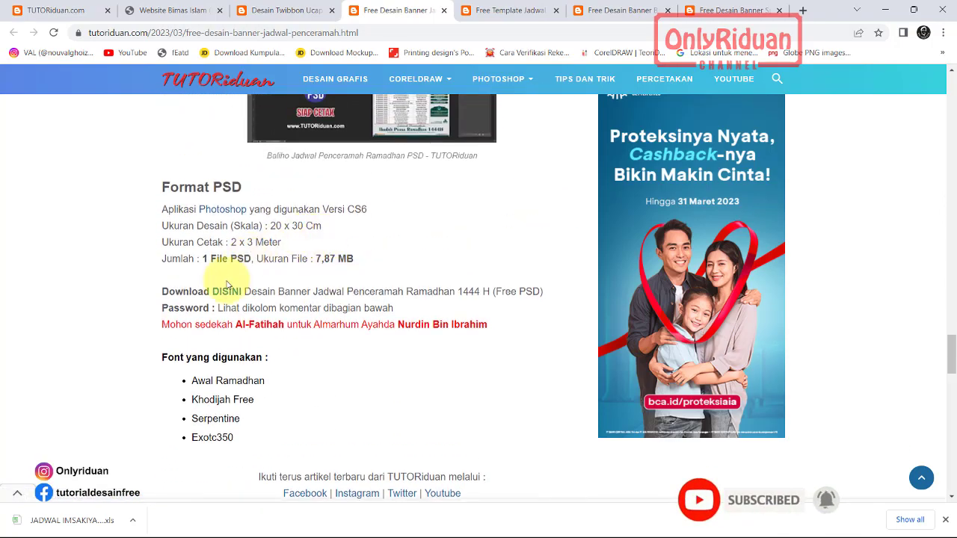
# Step: Switch to the Jadwal Imsakiyah template post and scroll down its page
pyautogui.click(498, 12)
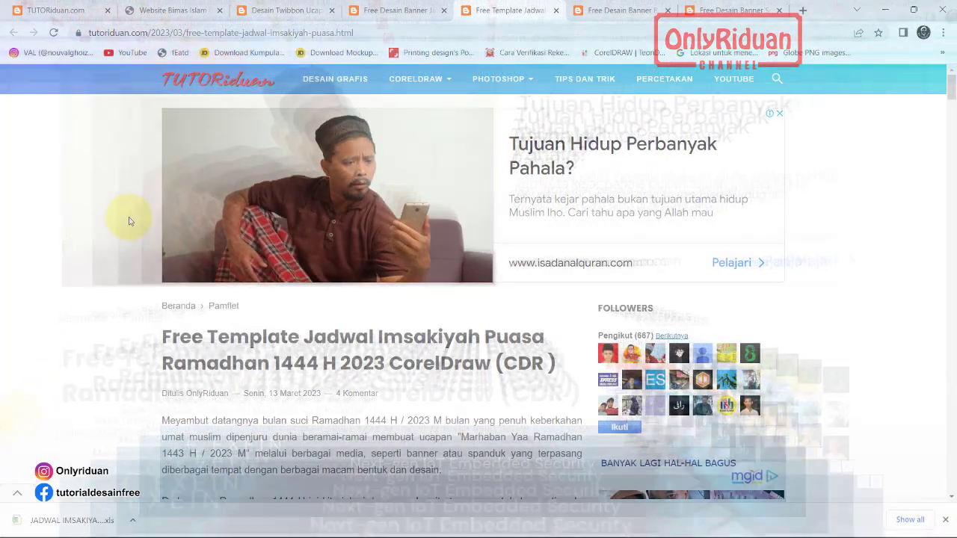
pyautogui.scroll(-4, 128, 218)
pyautogui.scroll(-5, 128, 222)
pyautogui.scroll(-4, 129, 221)
pyautogui.scroll(-4, 128, 215)
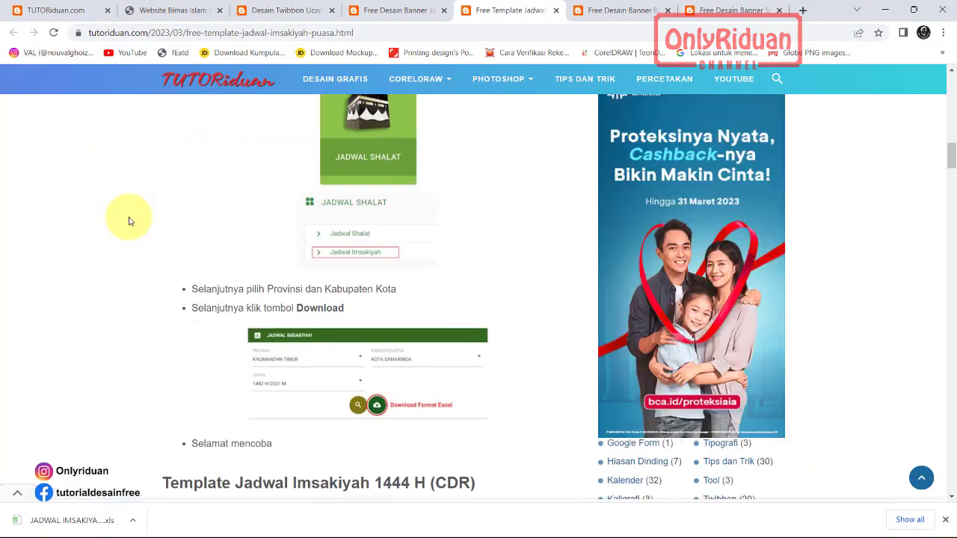
pyautogui.scroll(-3, 129, 218)
pyautogui.scroll(-4, 180, 247)
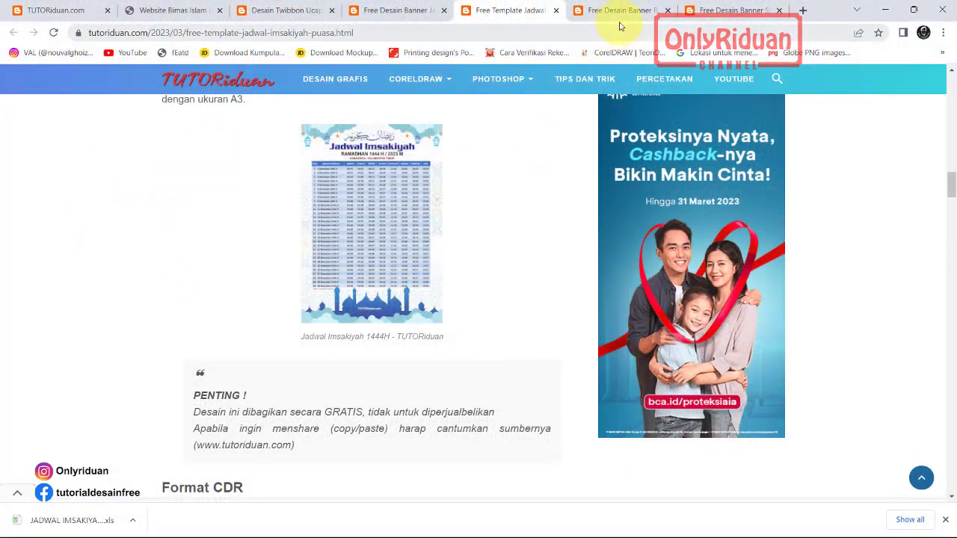
# Step: Switch to the Baliho Puasa banner post and scroll to its downloads
pyautogui.click(625, 14)
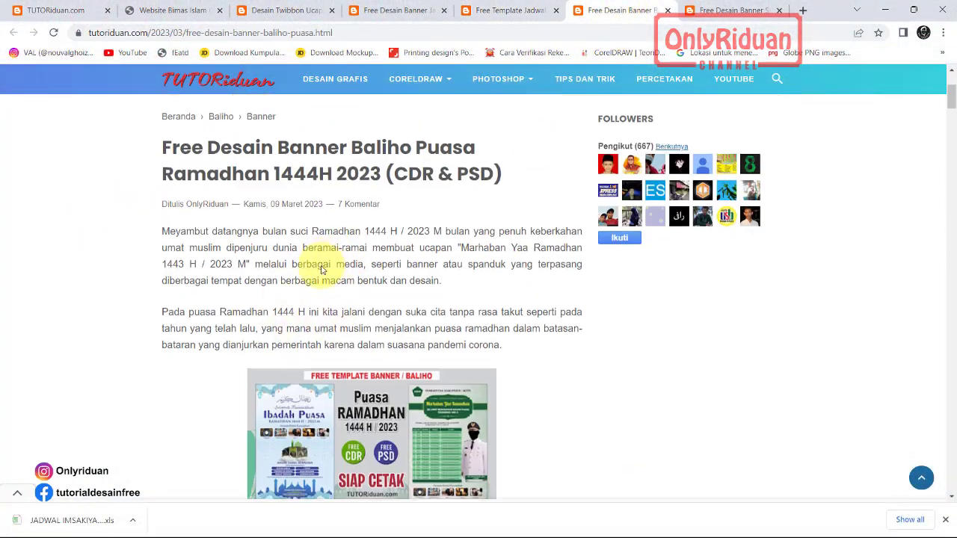
pyautogui.scroll(-3, 320, 262)
pyautogui.scroll(-2, 321, 269)
pyautogui.scroll(-2, 320, 269)
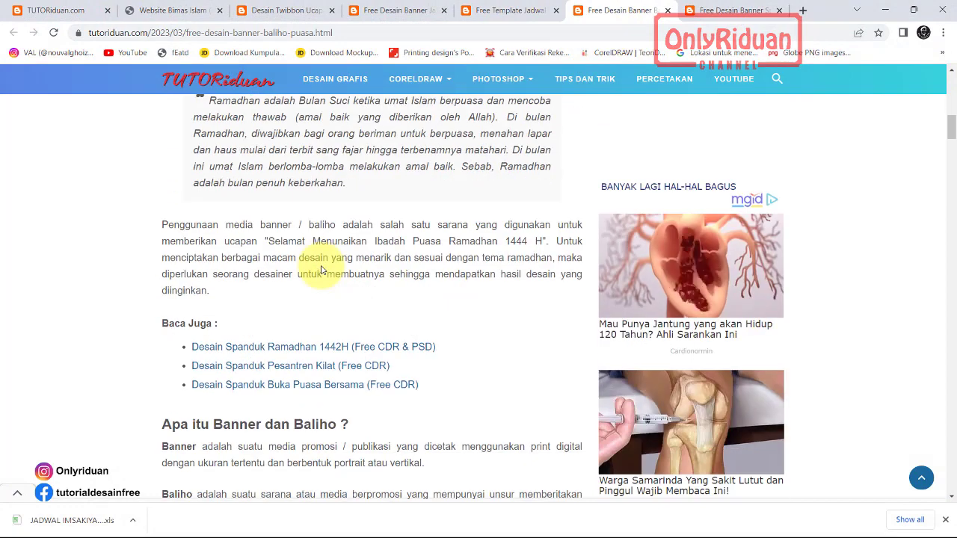
pyautogui.scroll(-3, 317, 261)
pyautogui.scroll(-5, 320, 273)
pyautogui.scroll(-1, 319, 279)
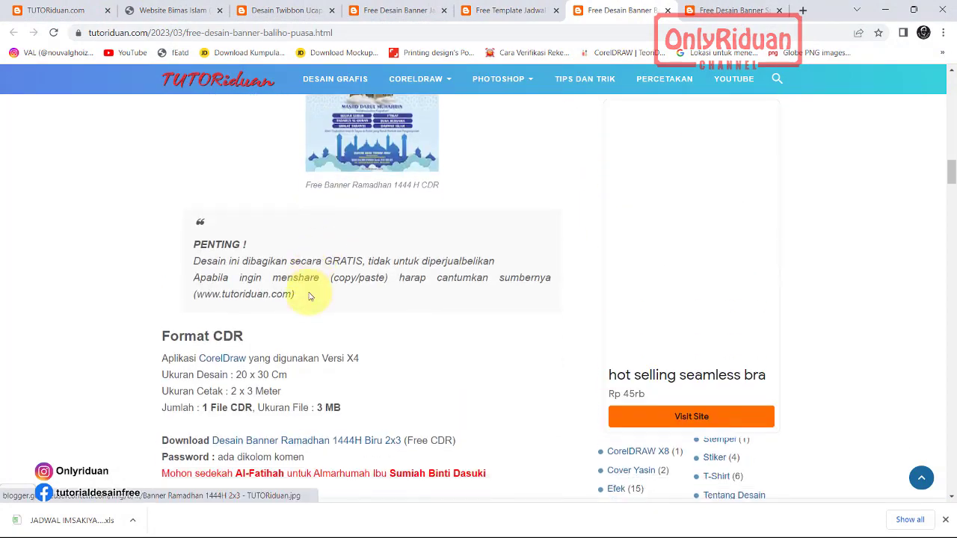
pyautogui.scroll(-1, 316, 295)
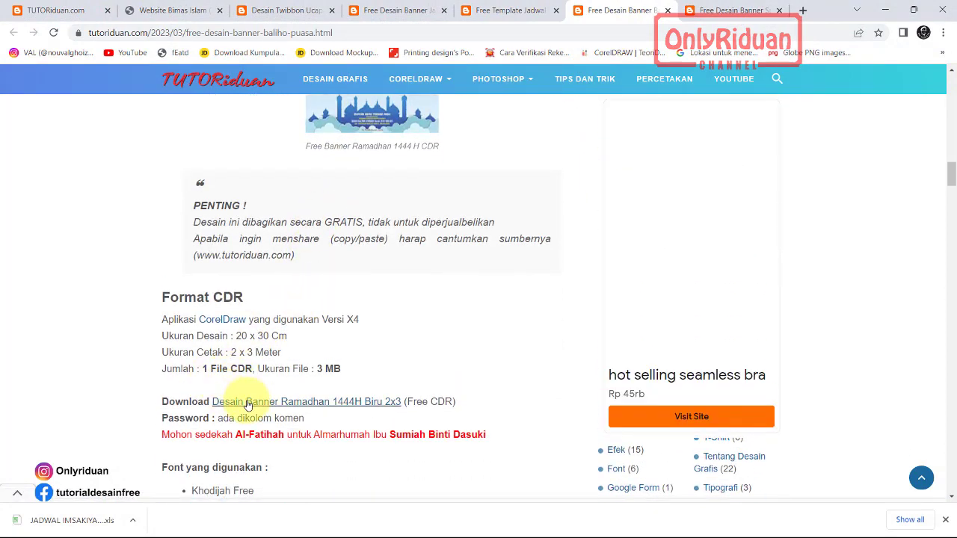
# Step: Switch to the Spanduk post and scroll to its first 1x3 CDR design (10x30 cm)
pyautogui.click(722, 11)
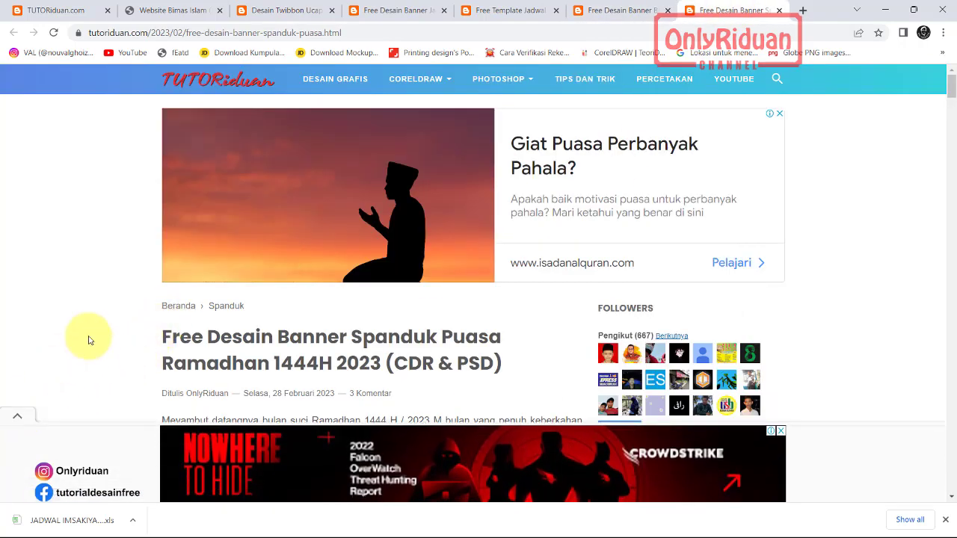
pyautogui.scroll(-3, 277, 299)
pyautogui.scroll(-3, 278, 289)
pyautogui.scroll(-3, 292, 290)
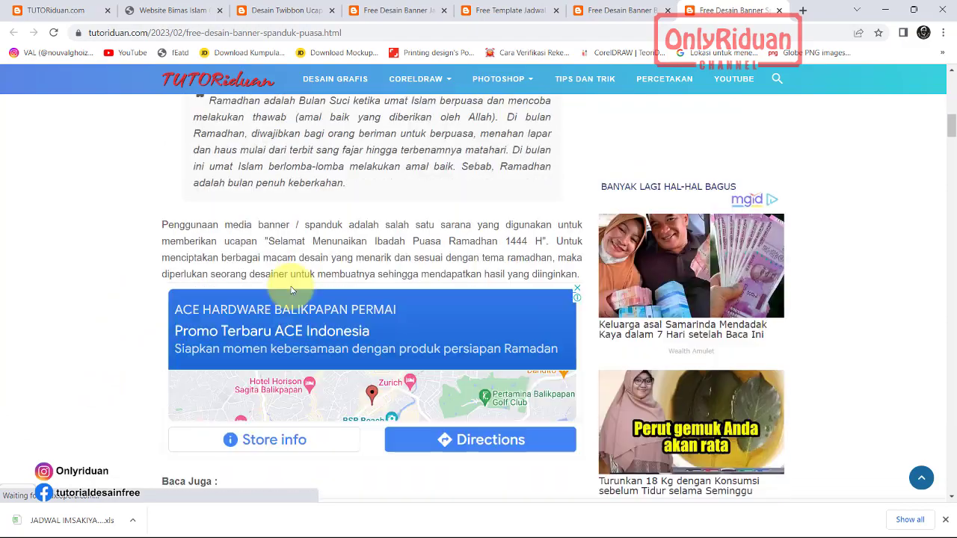
pyautogui.scroll(-3, 292, 291)
pyautogui.scroll(-4, 292, 290)
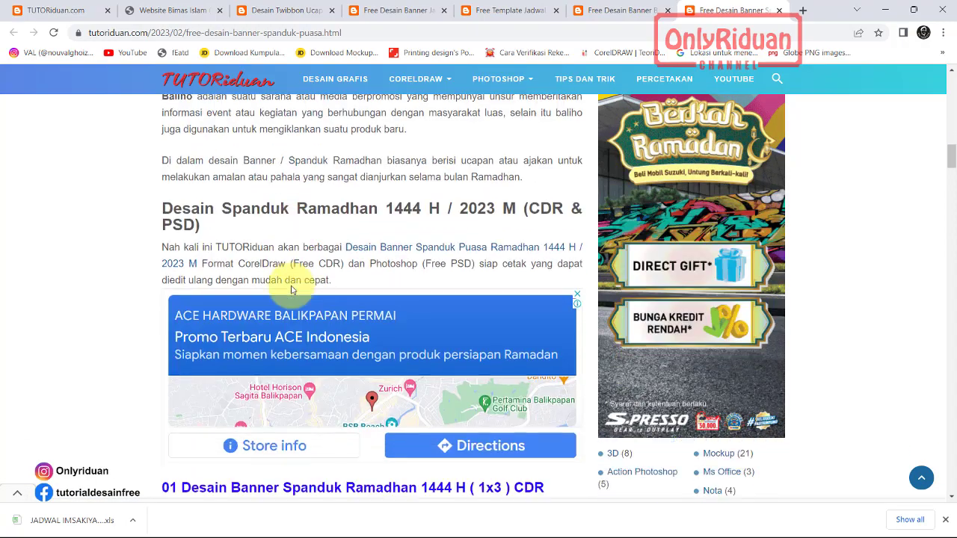
pyautogui.scroll(-4, 292, 290)
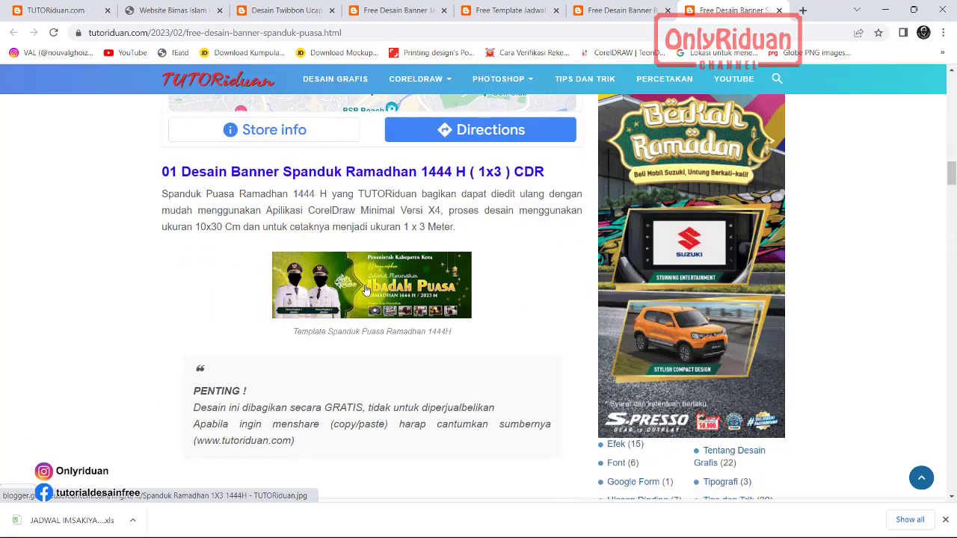
pyautogui.scroll(-3, 366, 291)
pyautogui.scroll(-2, 366, 290)
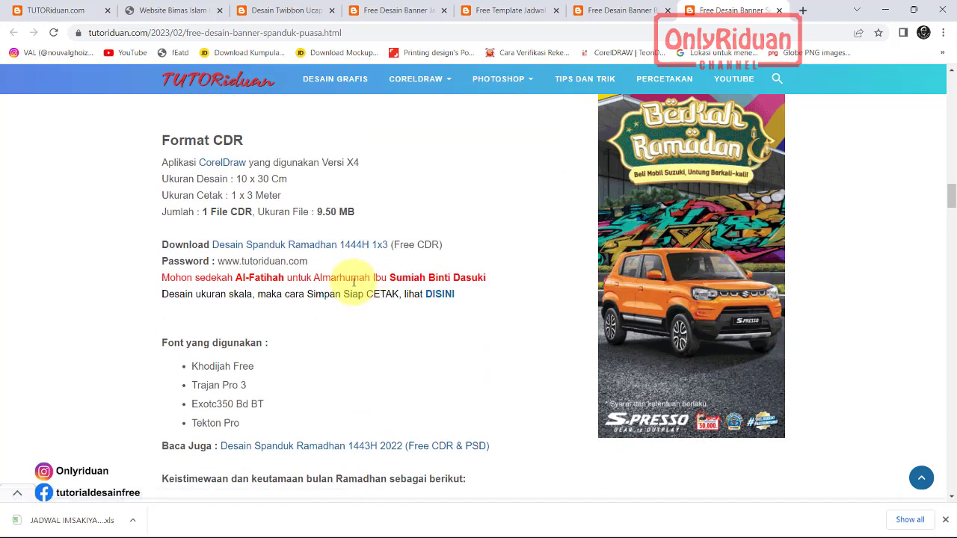
pyautogui.scroll(-5, 388, 278)
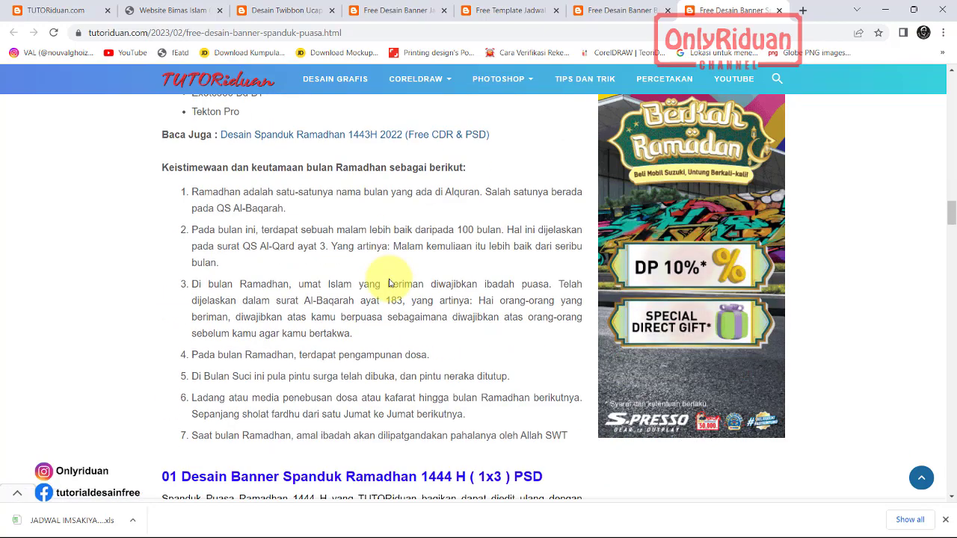
pyautogui.scroll(-4, 389, 277)
pyautogui.scroll(-2, 391, 281)
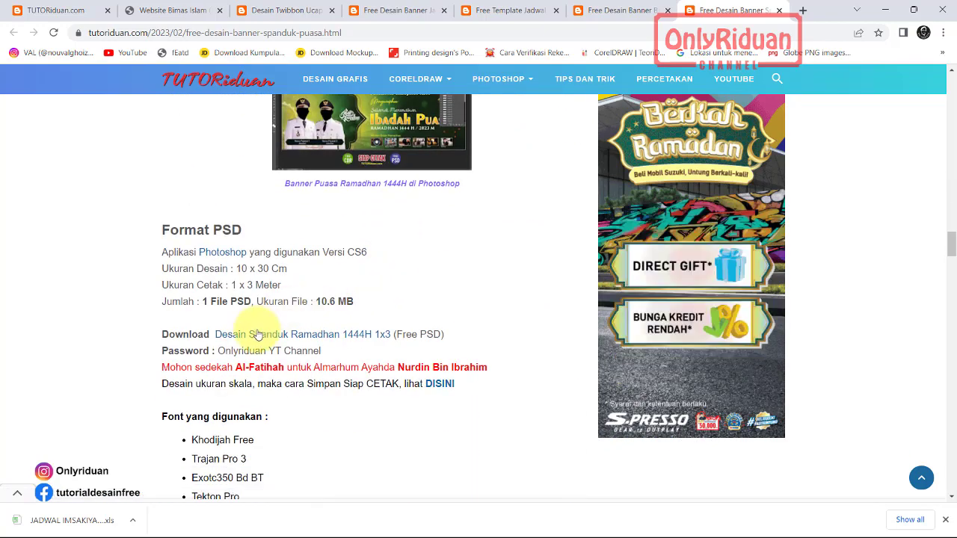
pyautogui.scroll(-4, 310, 288)
pyautogui.scroll(3, 309, 290)
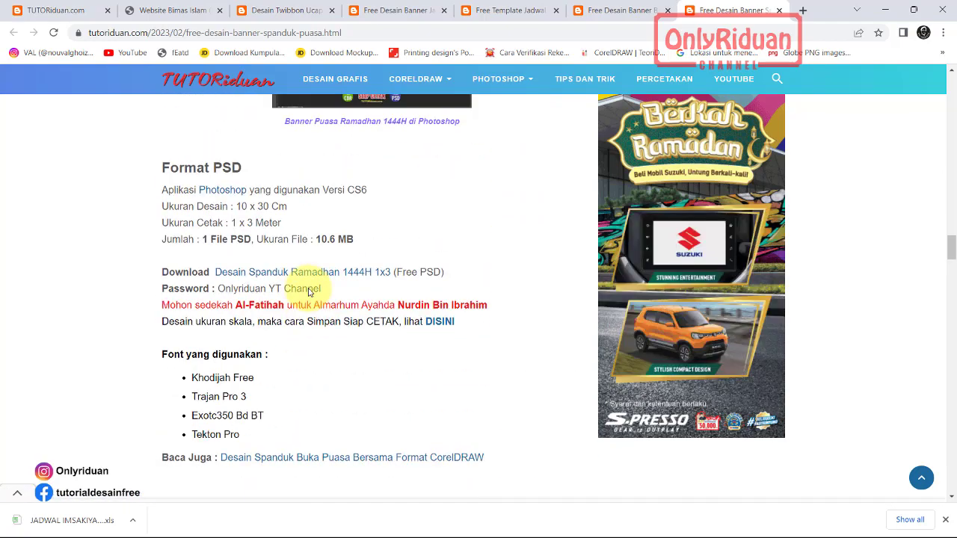
pyautogui.scroll(-5, 308, 291)
pyautogui.scroll(-4, 309, 292)
pyautogui.scroll(-4, 309, 292)
pyautogui.scroll(-5, 309, 292)
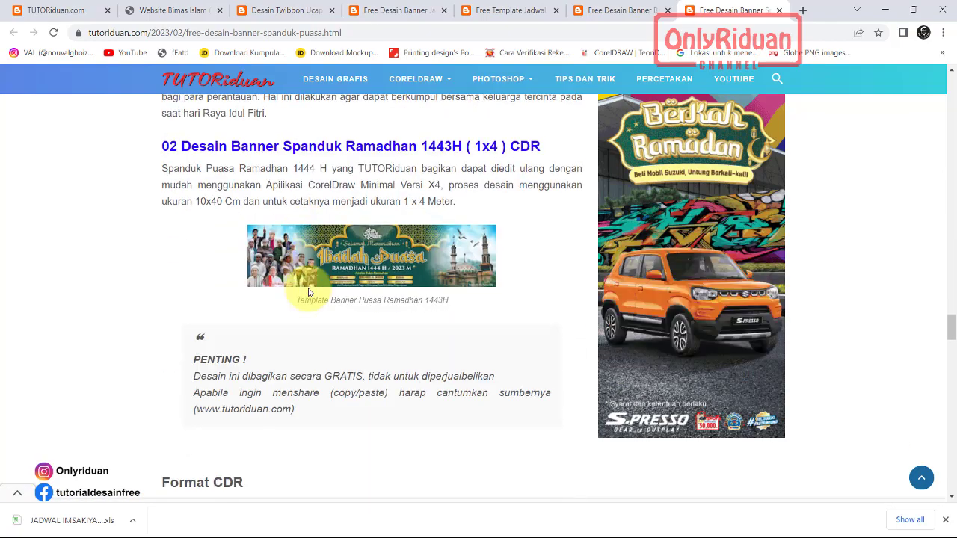
pyautogui.scroll(-2, 307, 286)
pyautogui.scroll(2, 313, 286)
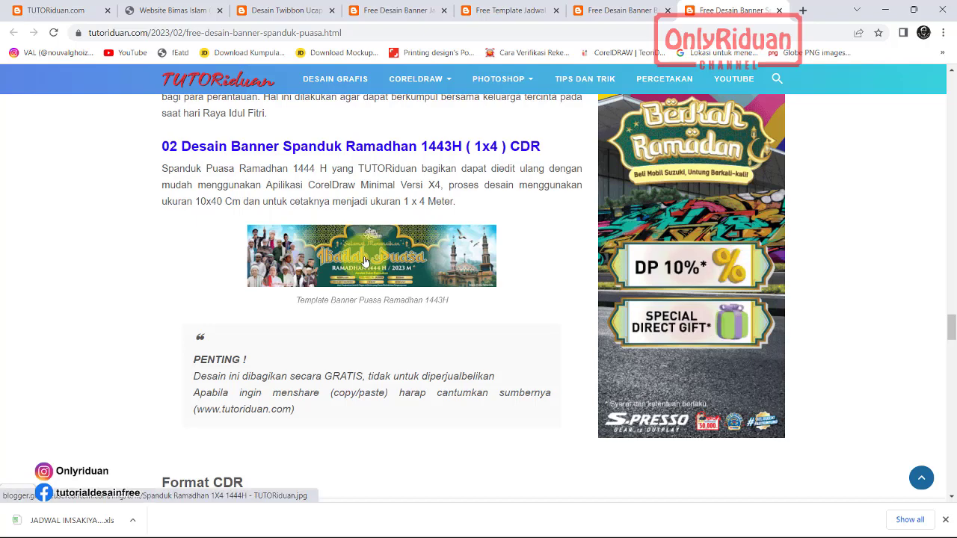
pyautogui.scroll(-3, 369, 258)
pyautogui.scroll(-1, 369, 258)
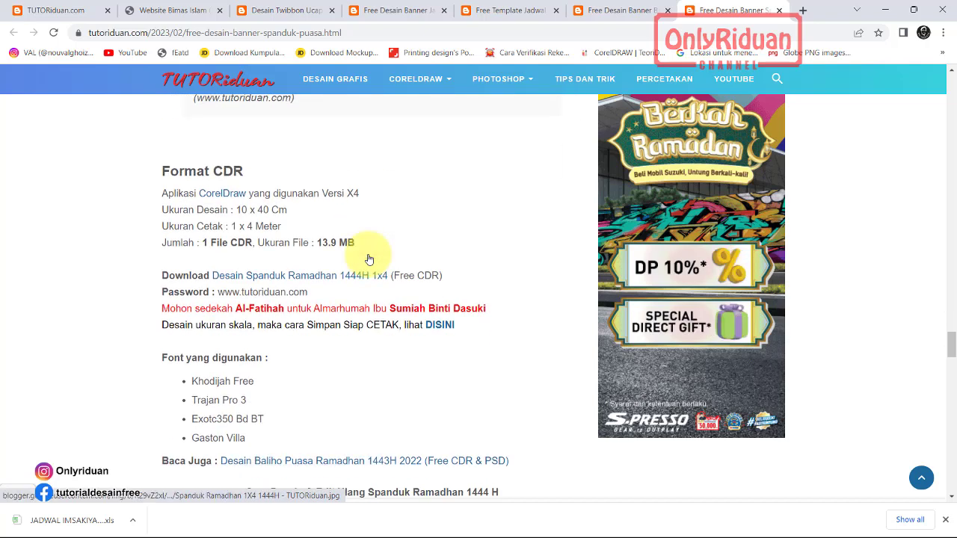
pyautogui.scroll(-4, 315, 282)
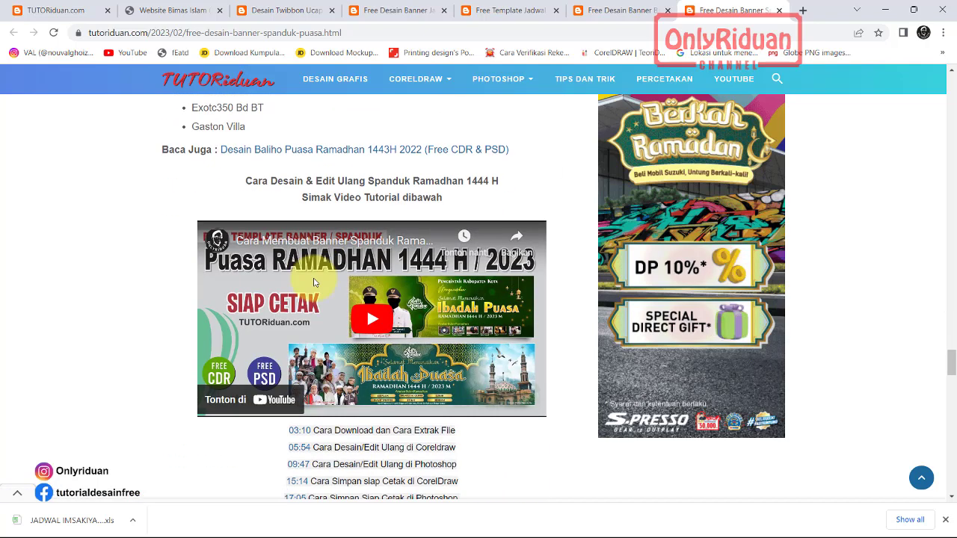
pyautogui.scroll(-2, 315, 282)
pyautogui.scroll(-2, 310, 278)
pyautogui.scroll(-4, 310, 273)
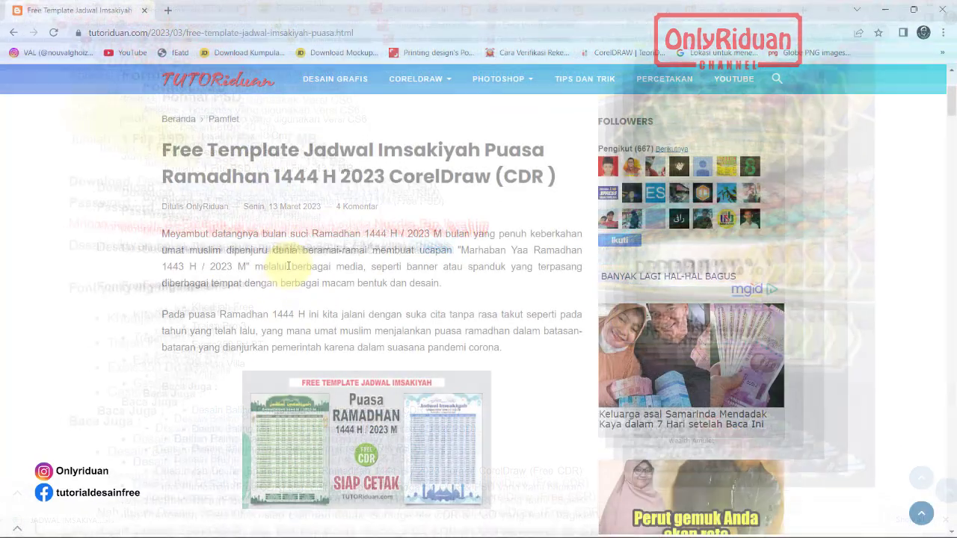
# Step: Scroll the Jadwal Imsakiyah post down to the 'Cara Download Jadwal Imsakiyah' section
pyautogui.scroll(-2, 315, 234)
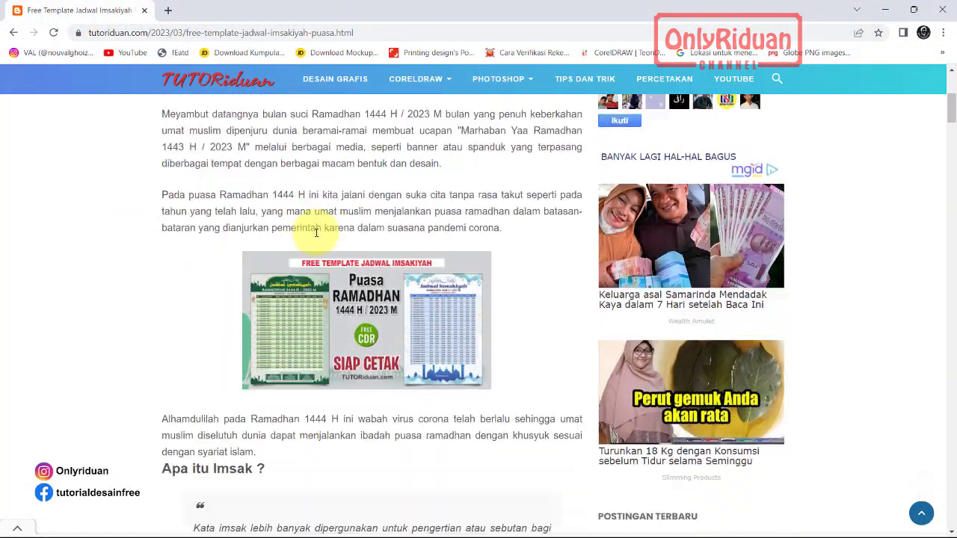
pyautogui.scroll(-1, 316, 235)
pyautogui.scroll(-1, 317, 237)
pyautogui.scroll(-2, 318, 237)
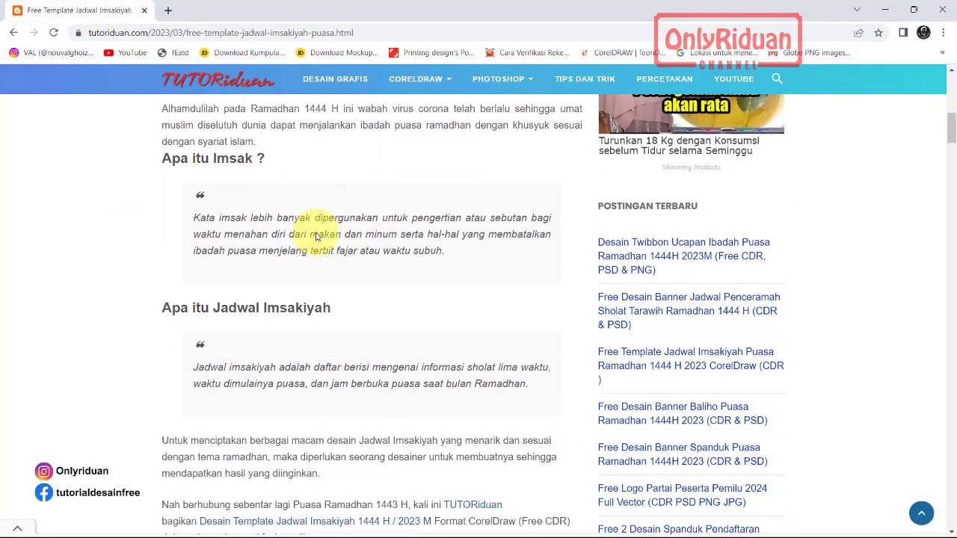
pyautogui.scroll(-5, 316, 237)
pyautogui.scroll(-3, 317, 237)
pyautogui.scroll(2, 316, 237)
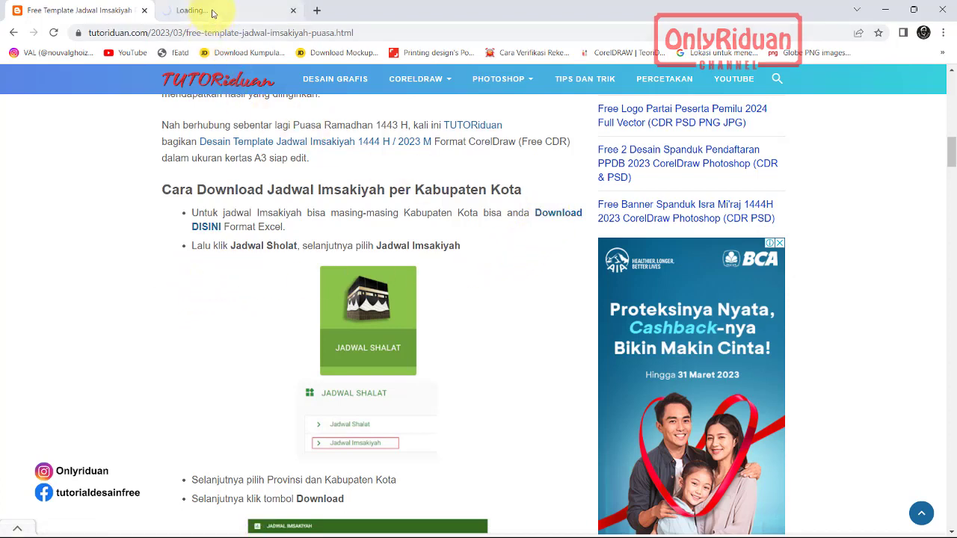
# Step: On the Bimas Islam site, open Jadwal Imsakiyah from the JADWAL SHALAT tile
pyautogui.click(217, 10)
pyautogui.scroll(-3, 184, 283)
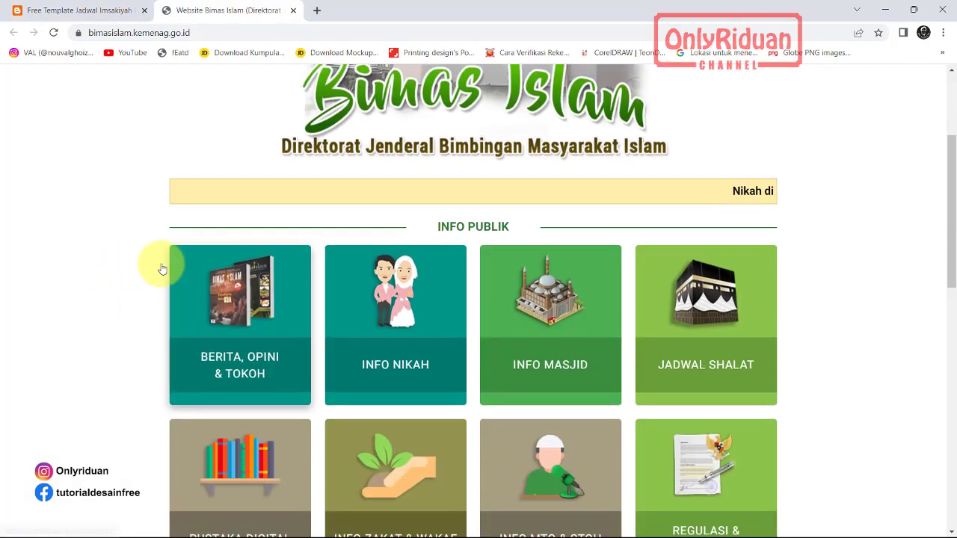
pyautogui.scroll(-2, 153, 262)
pyautogui.scroll(1, 152, 261)
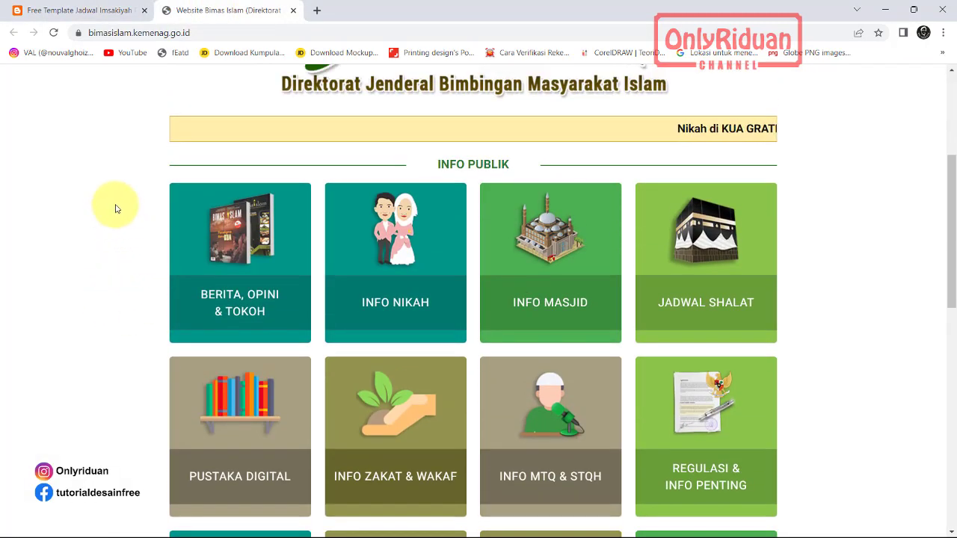
pyautogui.scroll(1, 142, 248)
pyautogui.scroll(1, 136, 238)
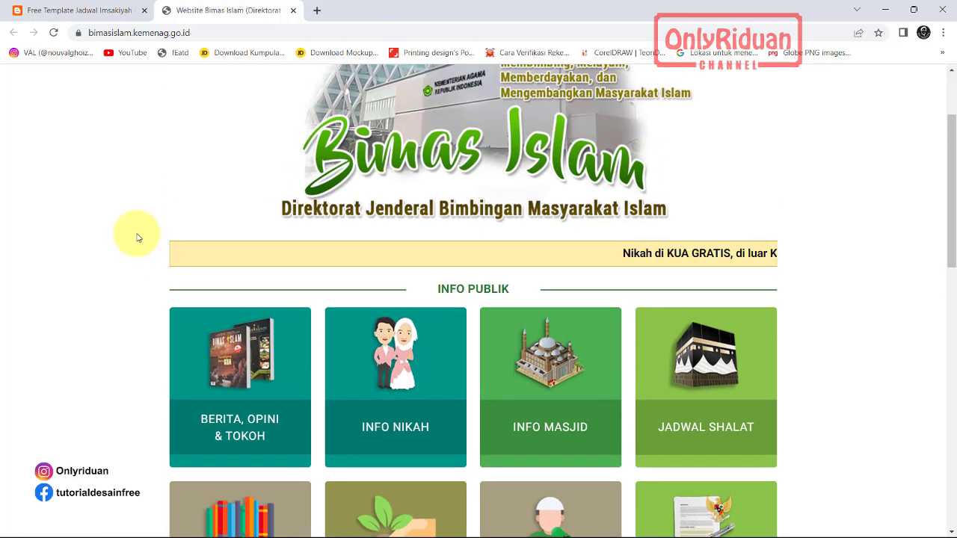
pyautogui.scroll(1, 135, 231)
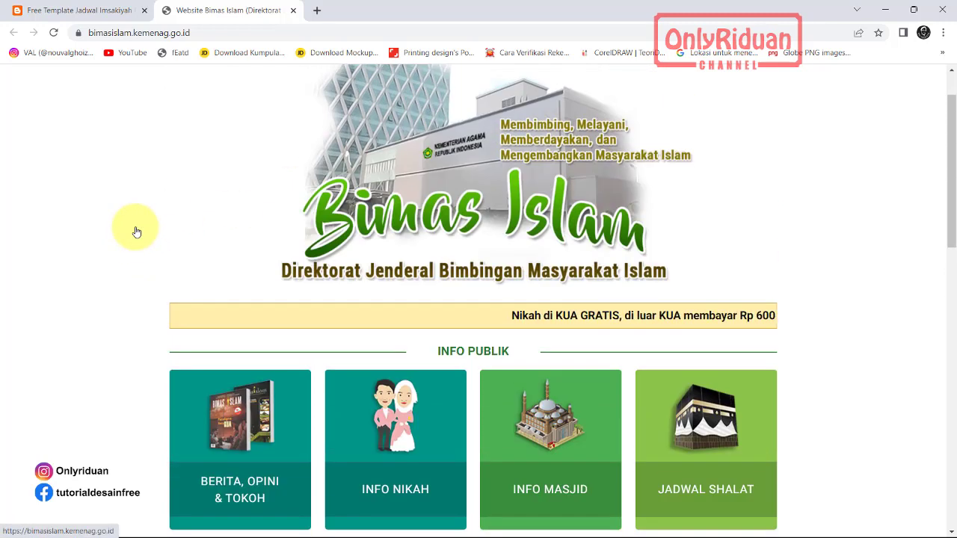
pyautogui.scroll(-3, 136, 232)
pyautogui.scroll(-2, 135, 230)
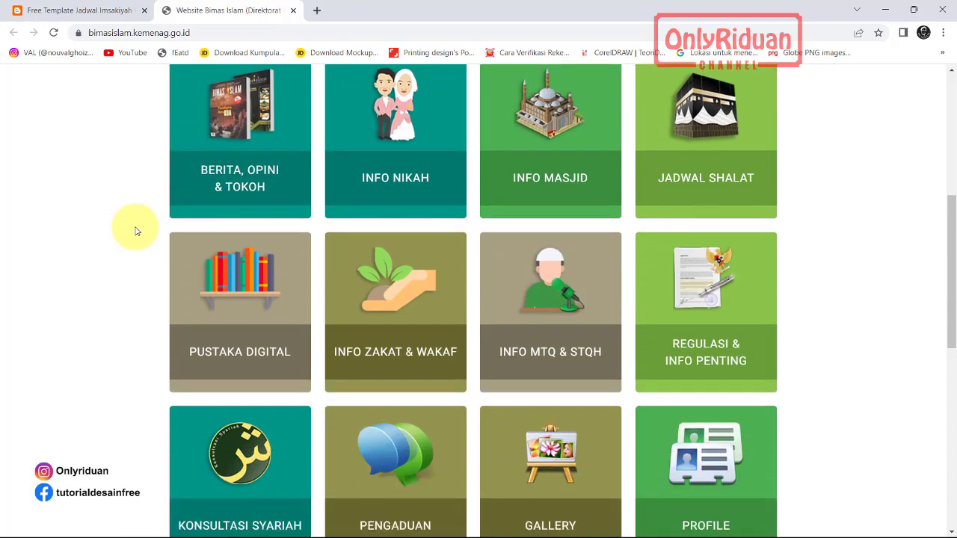
pyautogui.scroll(1, 135, 229)
pyautogui.click(713, 243)
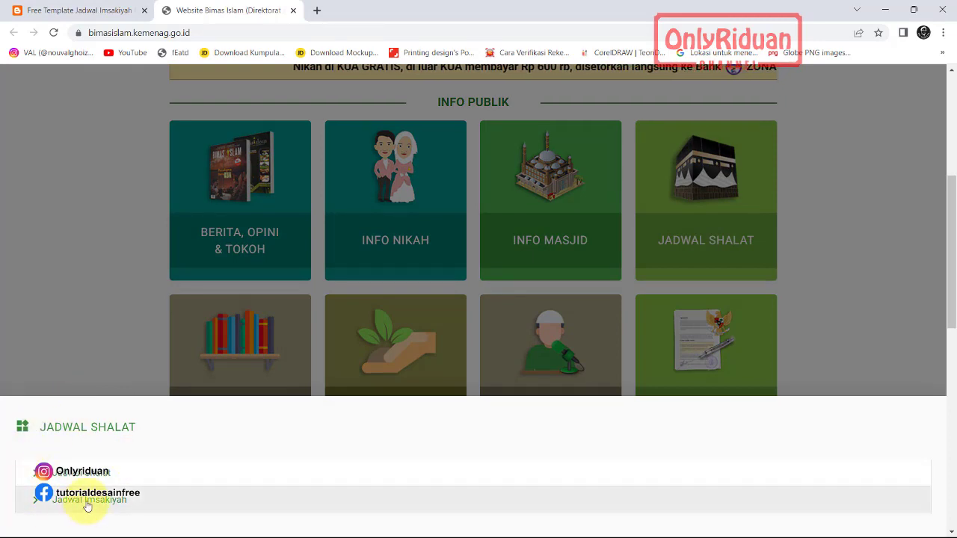
pyautogui.click(87, 499)
pyautogui.scroll(-3, 332, 379)
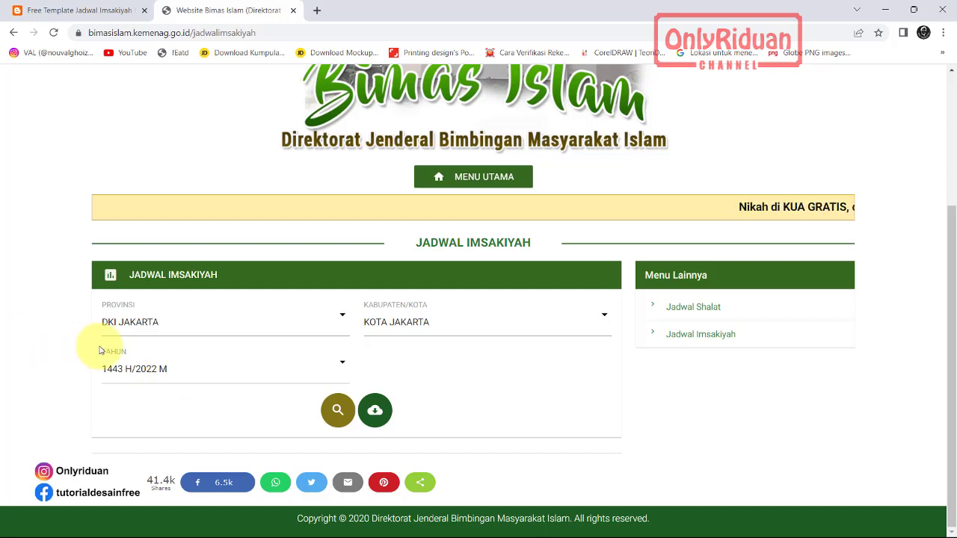
# Step: Choose KALIMANTAN SELATAN as the province
pyautogui.click(340, 324)
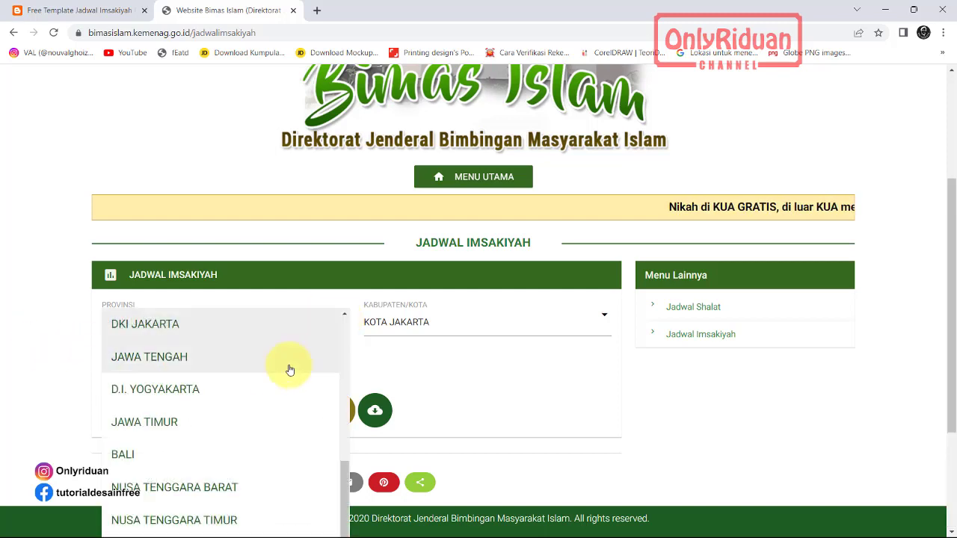
pyautogui.scroll(-2, 277, 379)
pyautogui.scroll(-1, 281, 378)
pyautogui.scroll(-1, 281, 379)
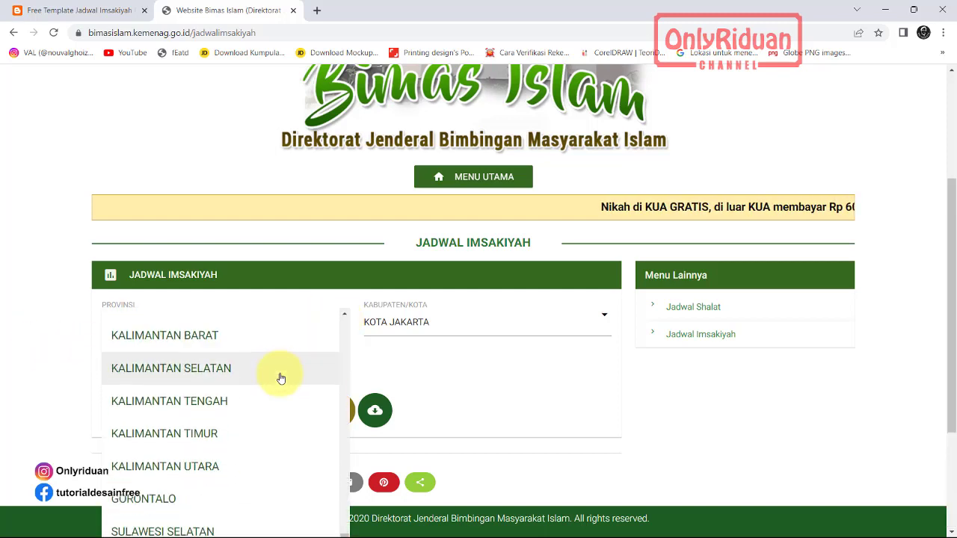
pyautogui.scroll(-1, 280, 378)
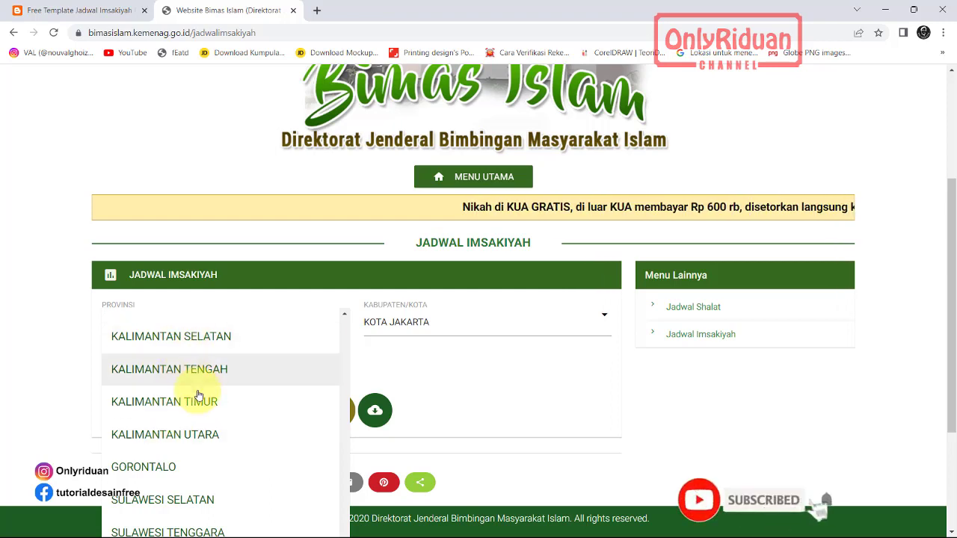
pyautogui.scroll(1, 214, 438)
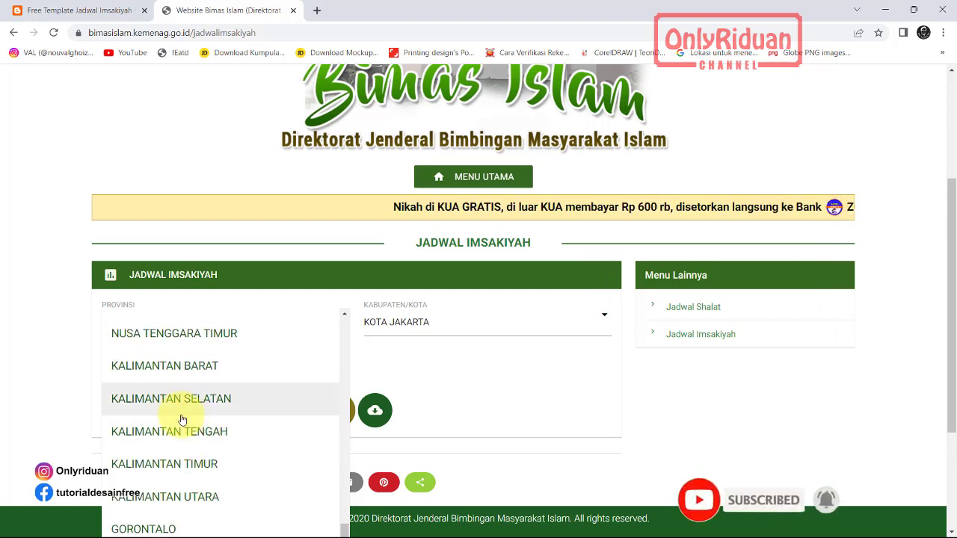
pyautogui.scroll(-1, 182, 422)
pyautogui.scroll(1, 197, 434)
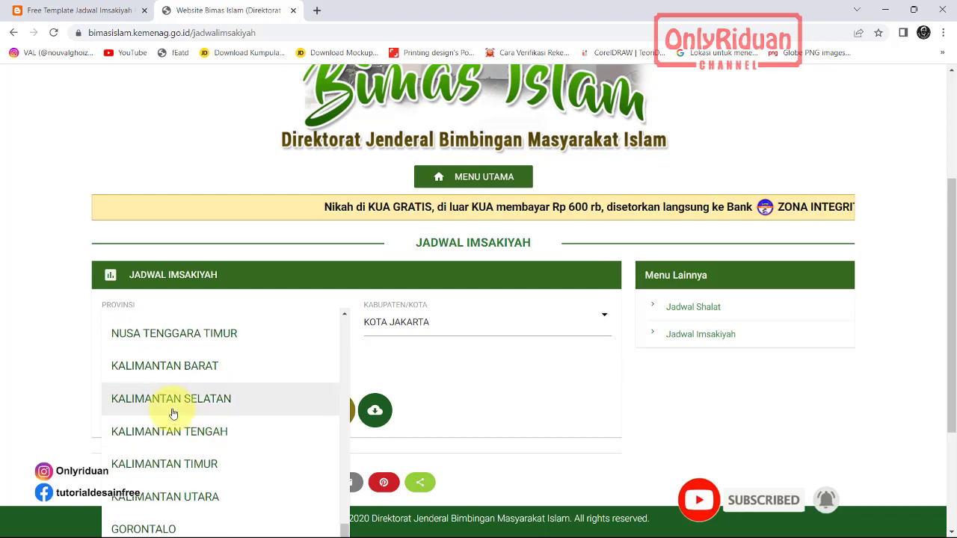
pyautogui.click(172, 414)
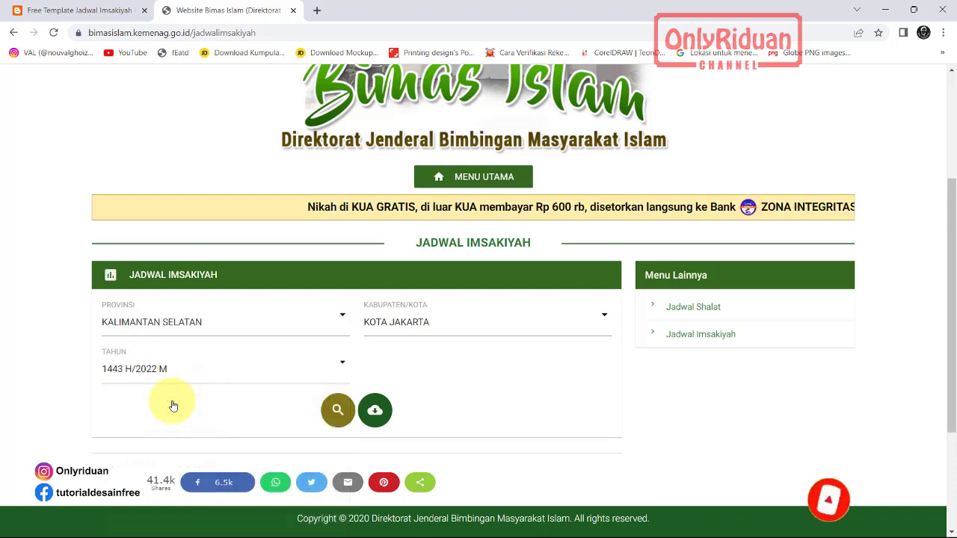
# Step: Choose KAB. KOTABARU and year 1444 H/2023 M, then load the schedule
pyautogui.click(605, 318)
pyautogui.scroll(-1, 520, 416)
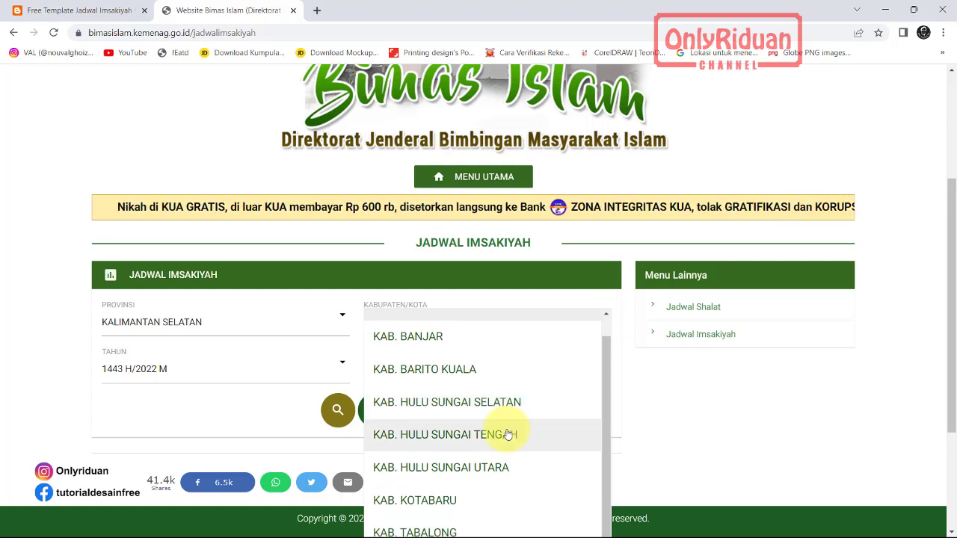
pyautogui.click(437, 504)
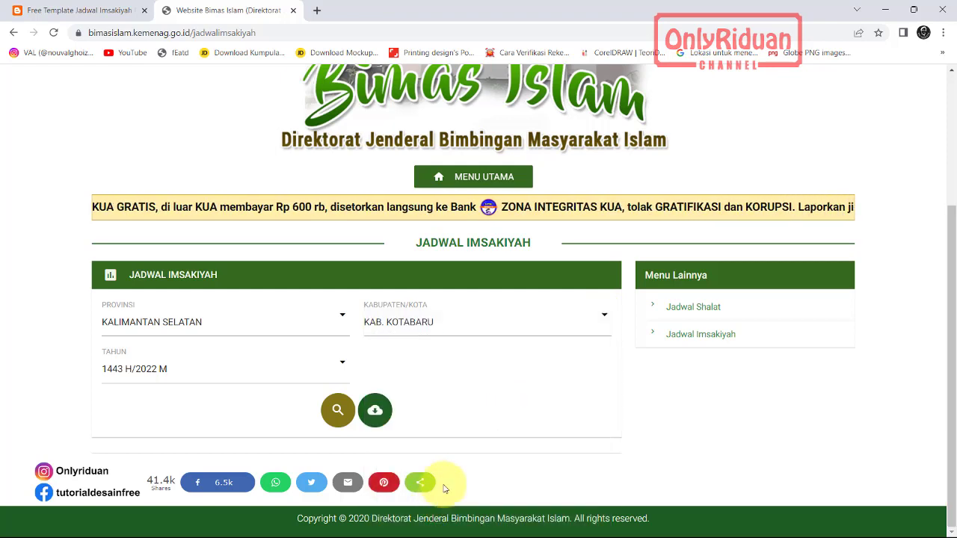
pyautogui.click(330, 375)
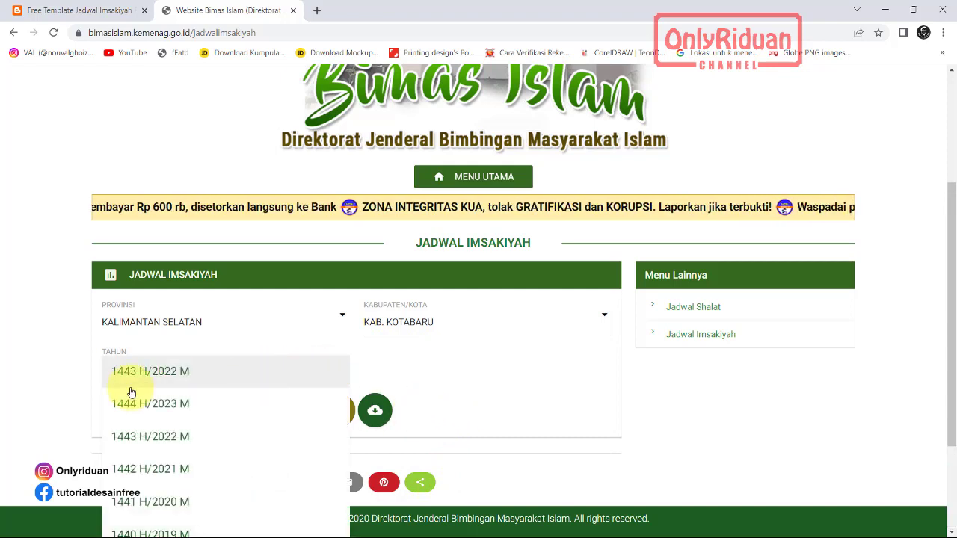
pyautogui.click(163, 410)
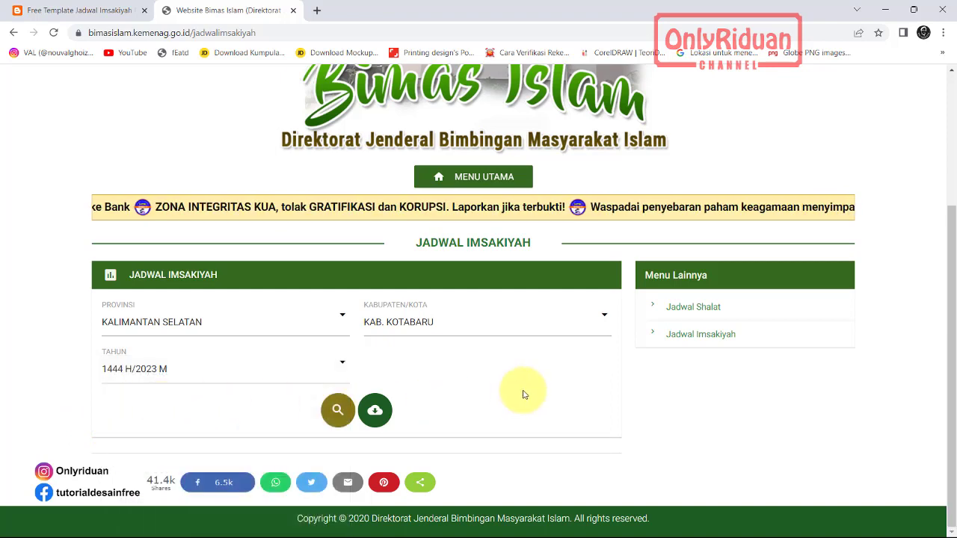
pyautogui.click(336, 411)
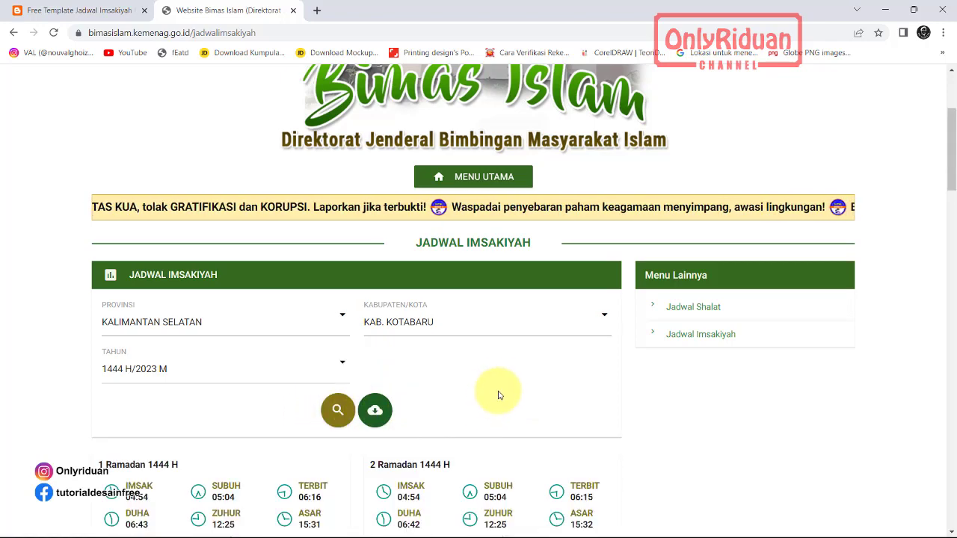
# Step: Look through the Ramadan cards, then export the KAB. KOTABARU imsakiyah schedule as an .xls file
pyautogui.scroll(-2, 499, 387)
pyautogui.scroll(-2, 499, 387)
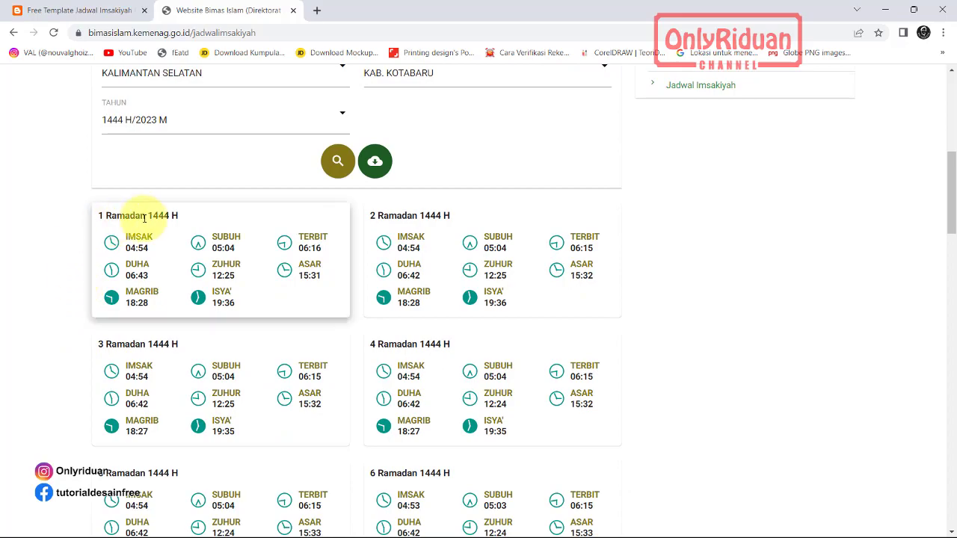
pyautogui.scroll(-5, 501, 299)
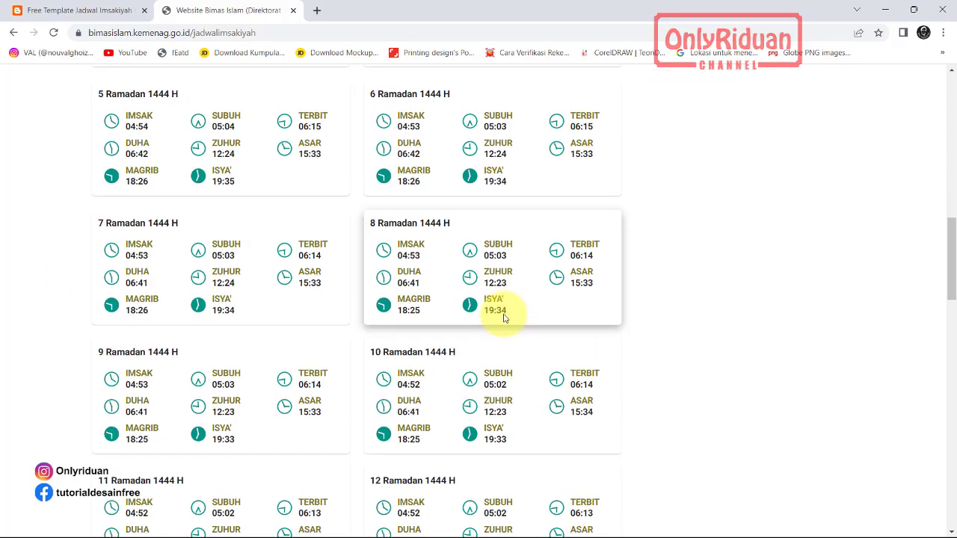
pyautogui.scroll(-6, 501, 299)
pyautogui.scroll(-4, 503, 314)
pyautogui.scroll(-4, 504, 314)
pyautogui.scroll(-3, 504, 314)
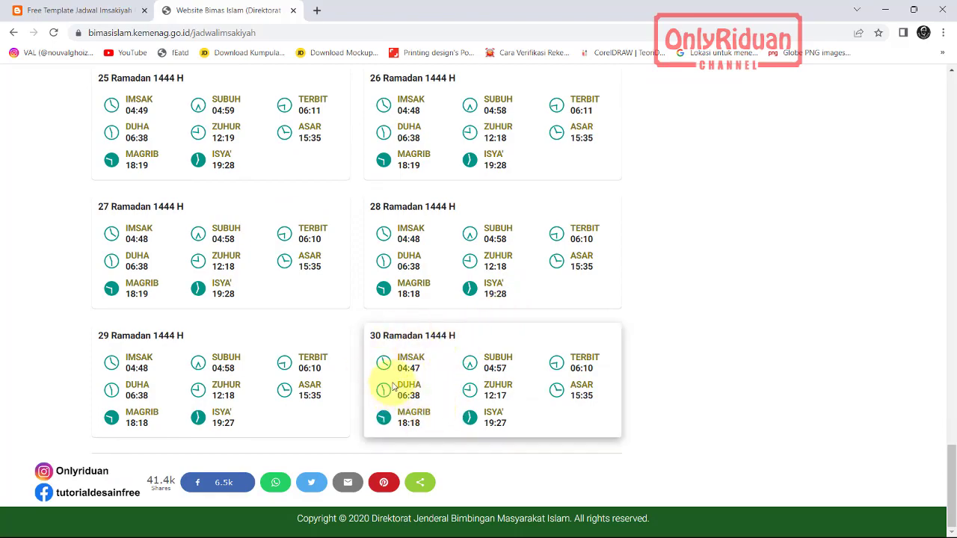
pyautogui.scroll(3, 383, 397)
pyautogui.scroll(3, 354, 396)
pyautogui.scroll(5, 353, 395)
pyautogui.scroll(4, 354, 396)
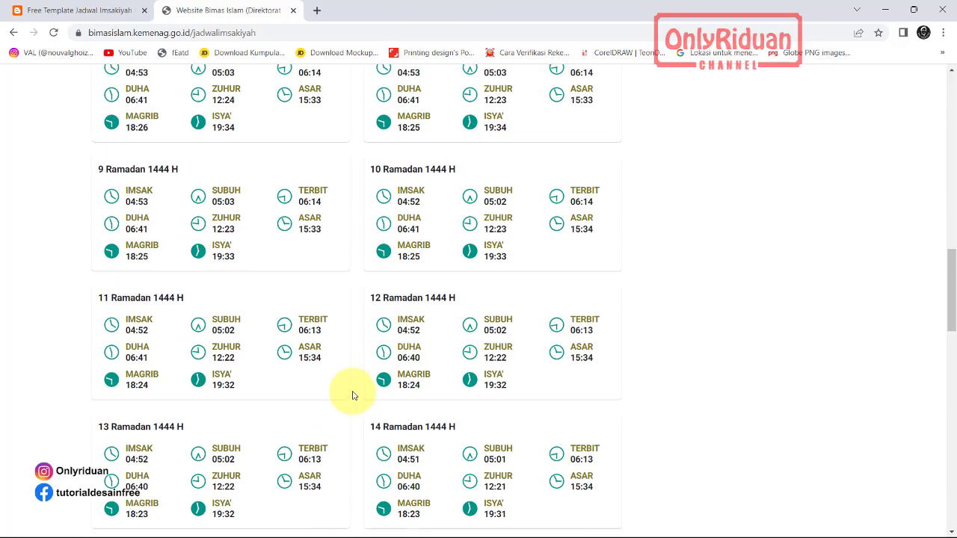
pyautogui.scroll(4, 354, 396)
pyautogui.scroll(5, 353, 396)
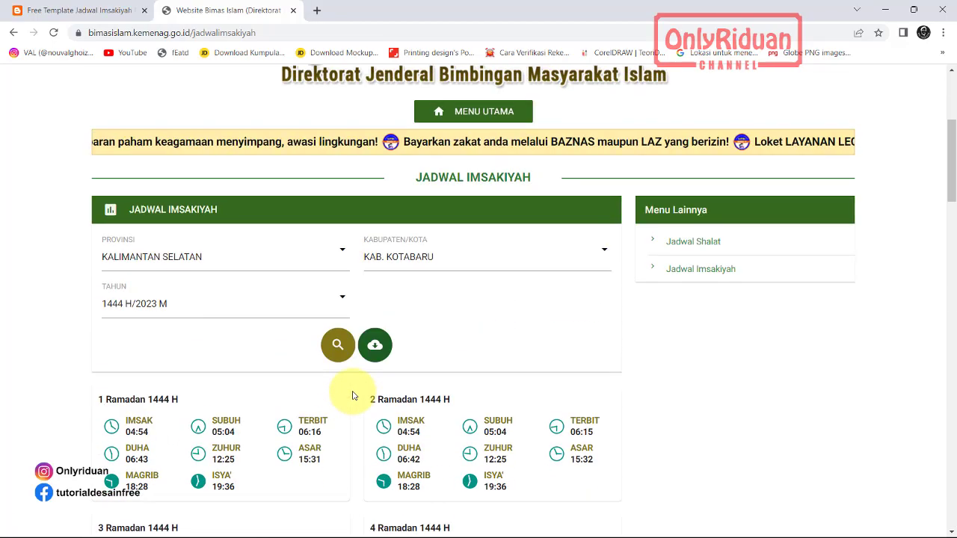
pyautogui.click(375, 354)
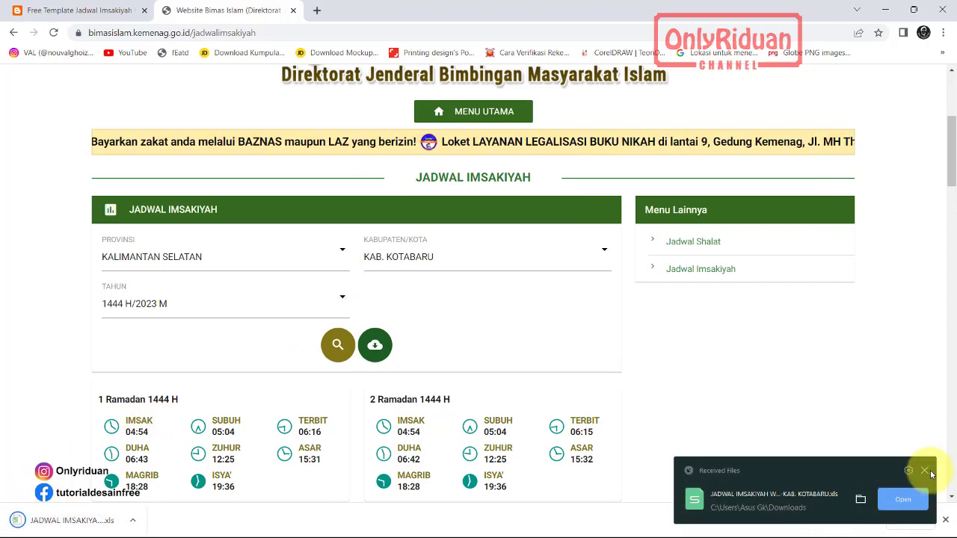
# Step: Open the downloaded JADWAL IMSAKIYAH KAB. KOTABARU.xls file from the Downloads folder in Excel
pyautogui.click(918, 475)
pyautogui.click(130, 521)
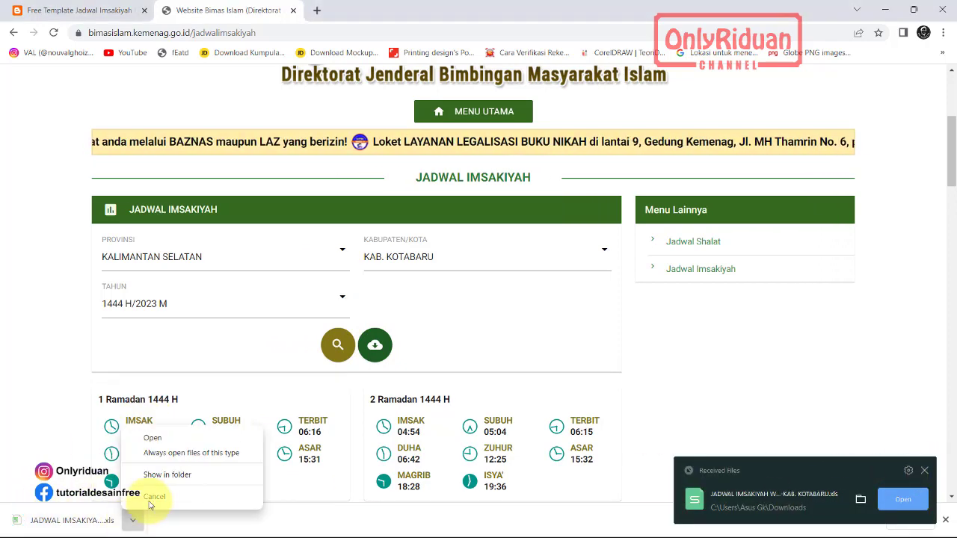
pyautogui.click(167, 473)
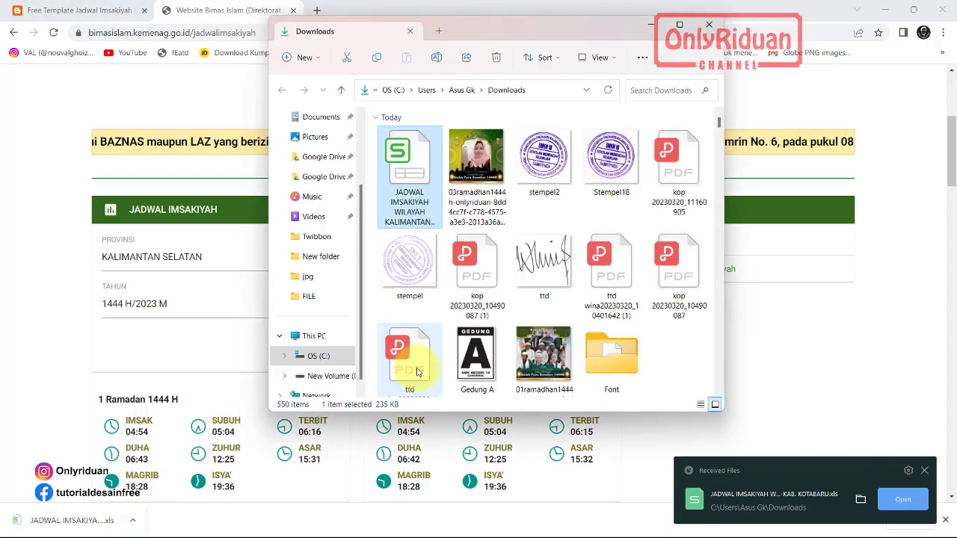
pyautogui.rightClick(407, 186)
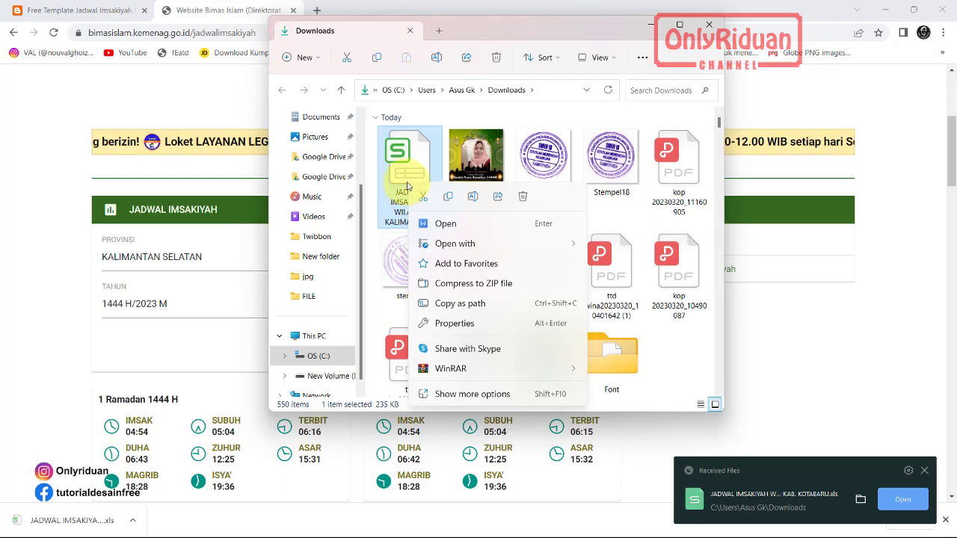
pyautogui.moveTo(490, 249)
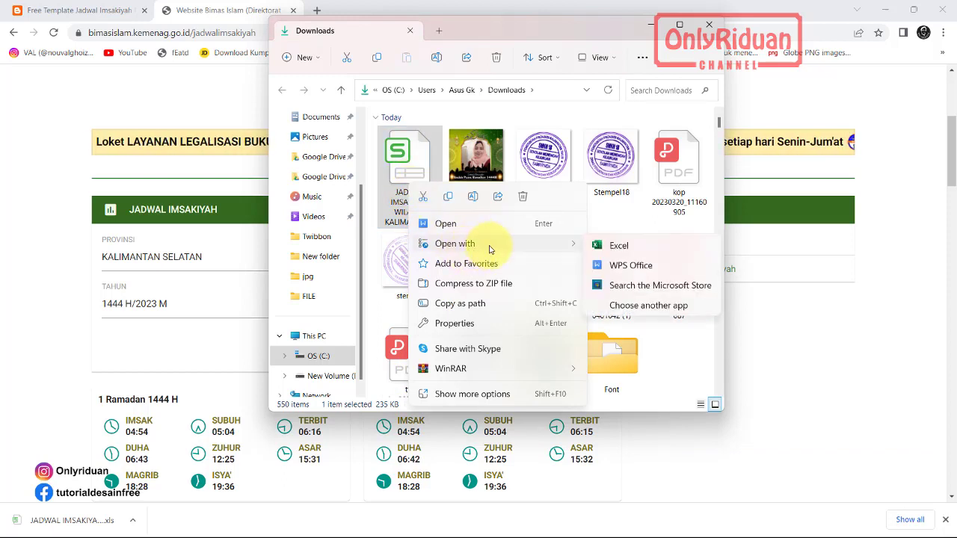
pyautogui.click(633, 255)
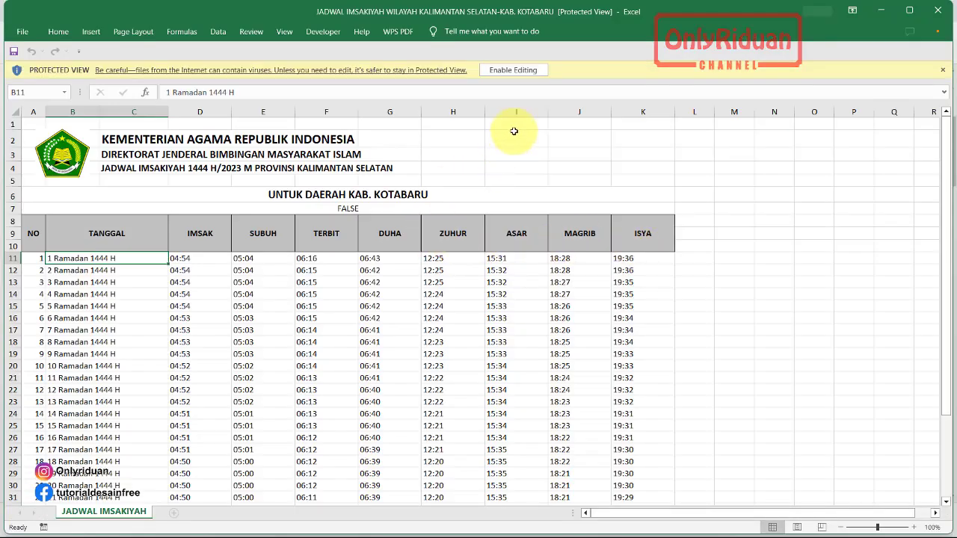
# Step: Enable editing on the Kab. Kotabaru workbook and scroll down its sheet
pyautogui.click(519, 73)
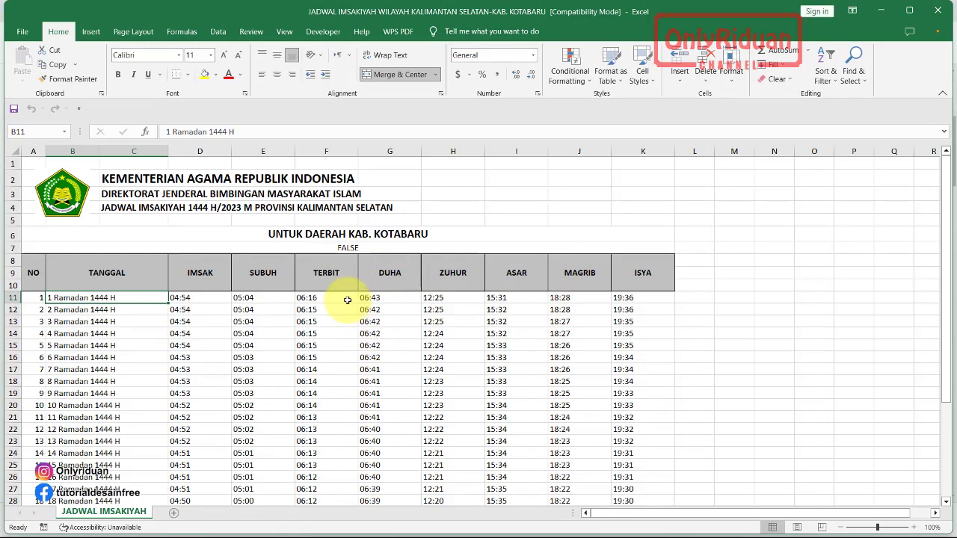
pyautogui.scroll(-2, 299, 284)
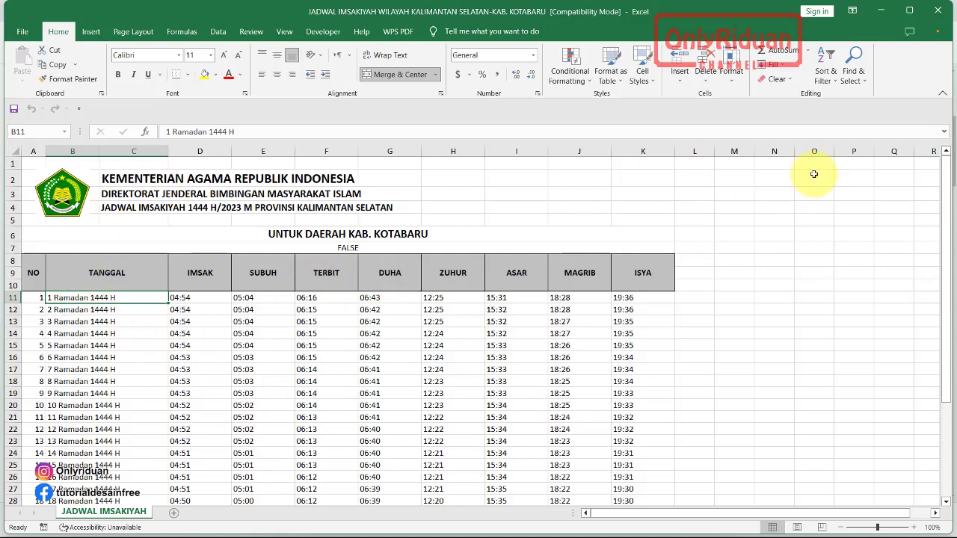
pyautogui.click(883, 13)
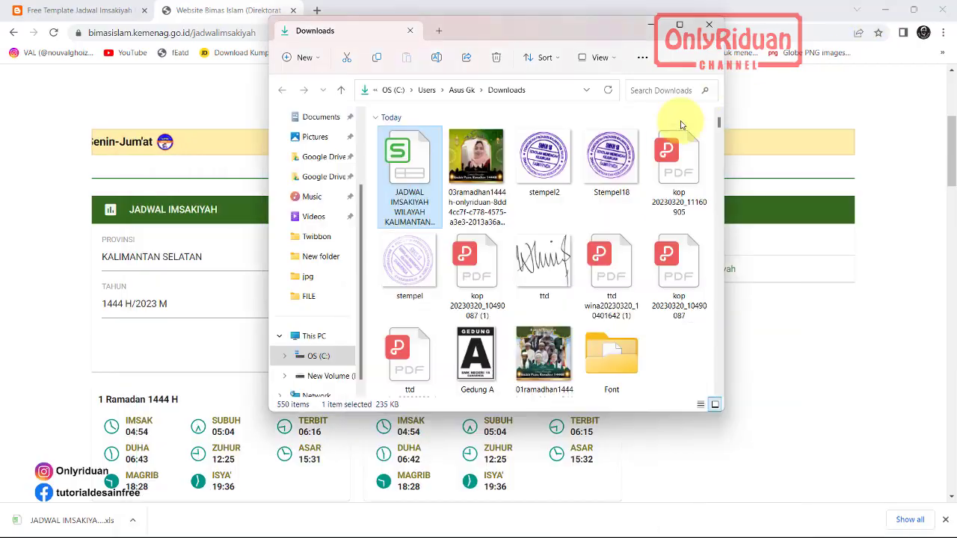
pyautogui.click(651, 25)
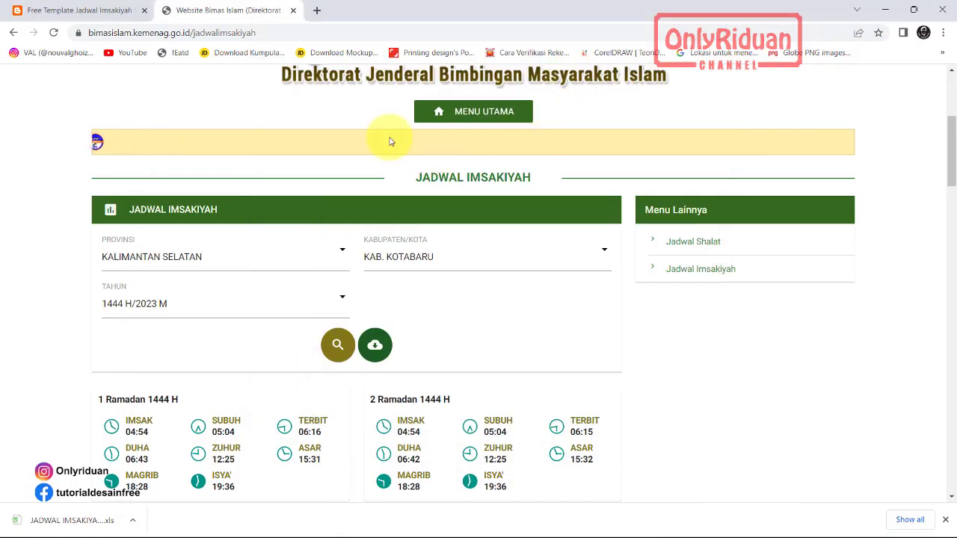
pyautogui.click(106, 16)
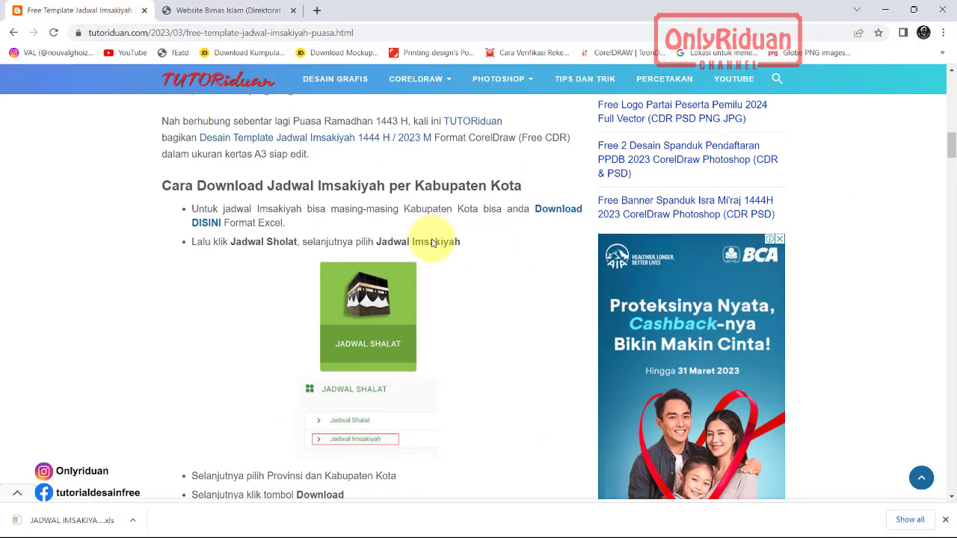
pyautogui.scroll(-3, 442, 241)
pyautogui.scroll(-4, 427, 235)
pyautogui.scroll(-1, 438, 239)
pyautogui.scroll(-2, 438, 242)
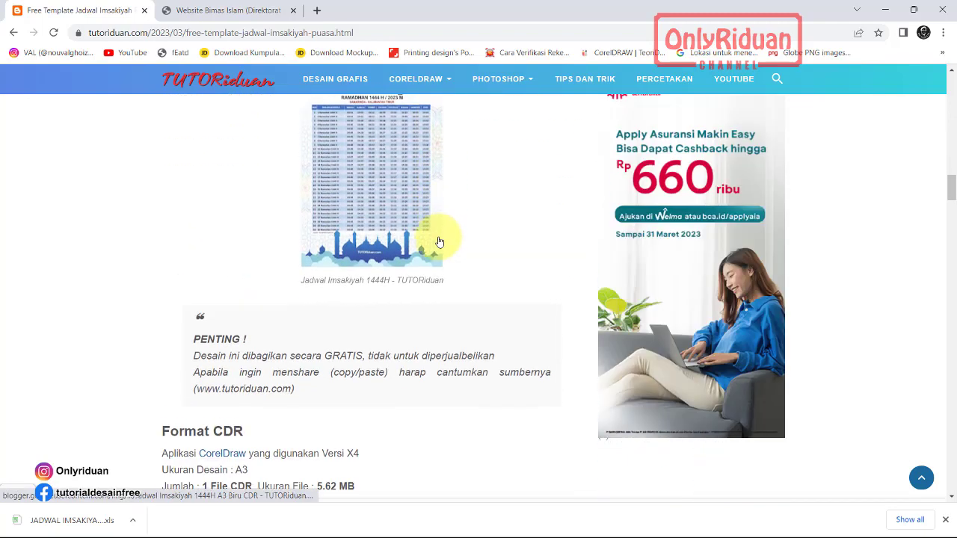
pyautogui.scroll(2, 385, 184)
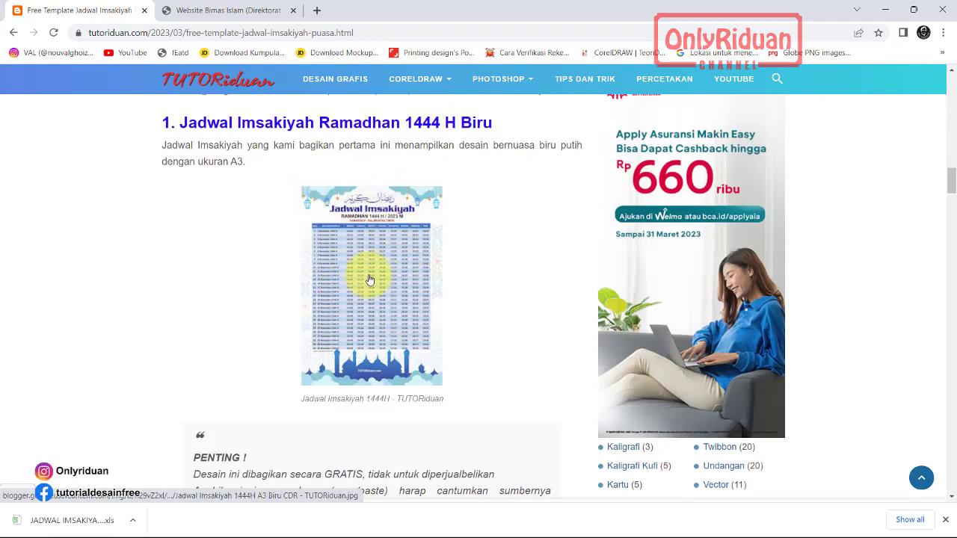
pyautogui.scroll(-4, 371, 279)
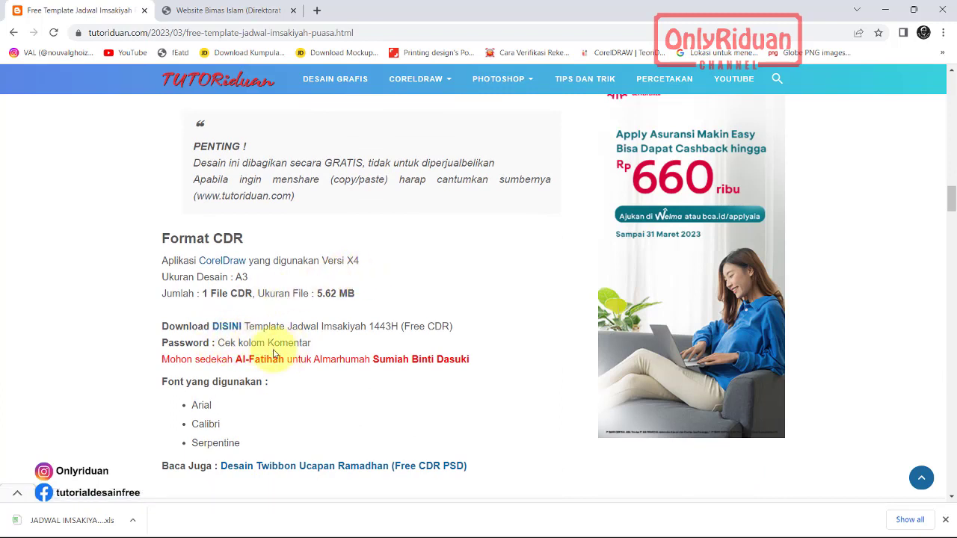
pyautogui.scroll(4, 399, 256)
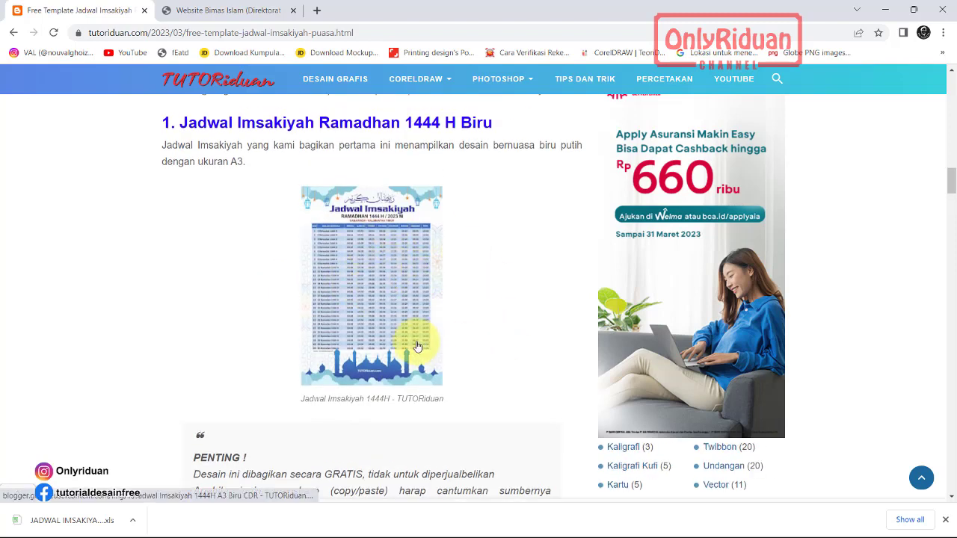
pyautogui.scroll(-3, 423, 265)
pyautogui.scroll(-6, 421, 277)
pyautogui.scroll(-6, 427, 279)
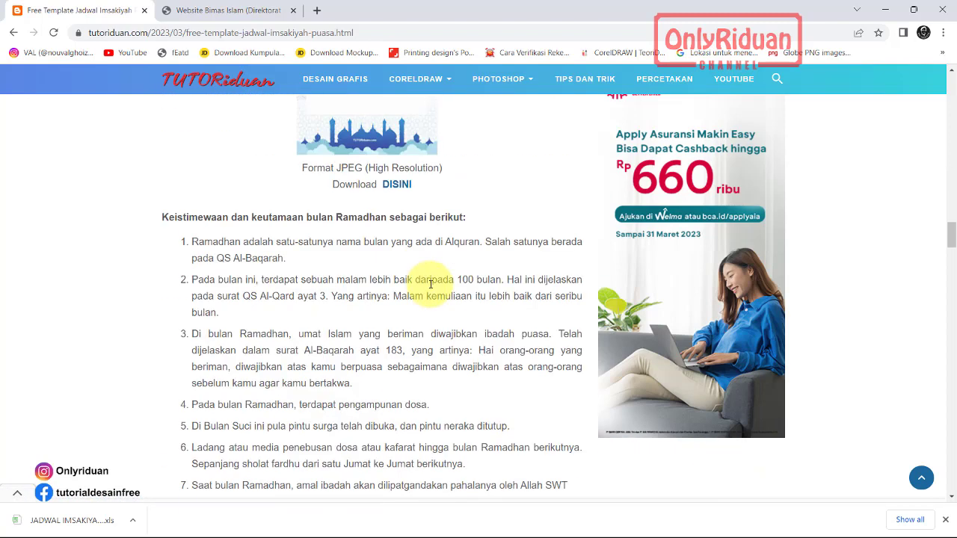
pyautogui.scroll(-4, 430, 284)
pyautogui.scroll(2, 431, 286)
pyautogui.scroll(4, 438, 278)
pyautogui.scroll(2, 438, 278)
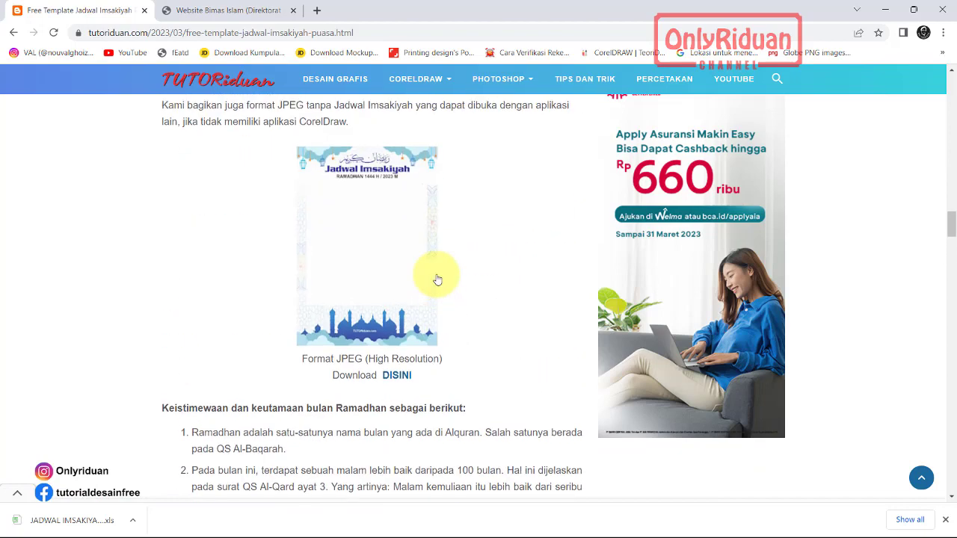
pyautogui.scroll(2, 438, 280)
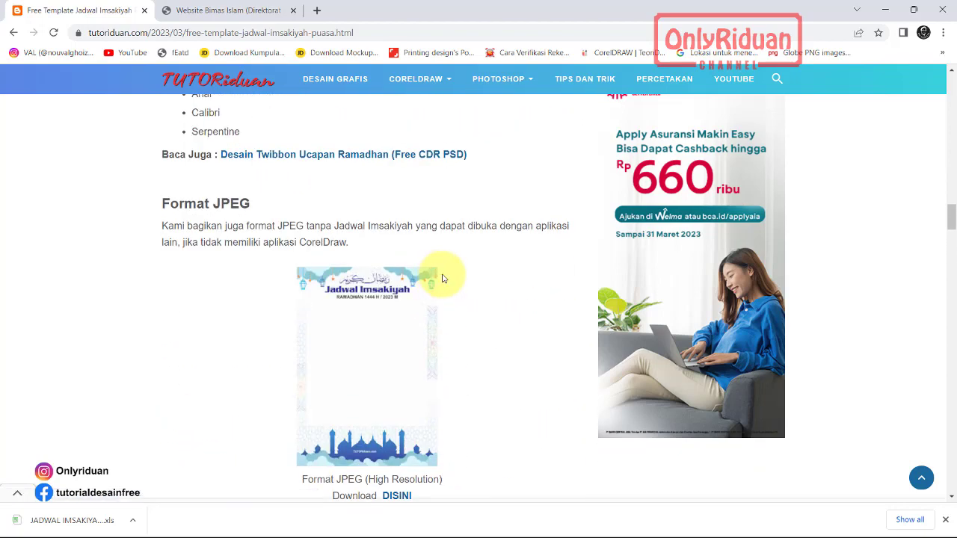
pyautogui.scroll(-2, 442, 278)
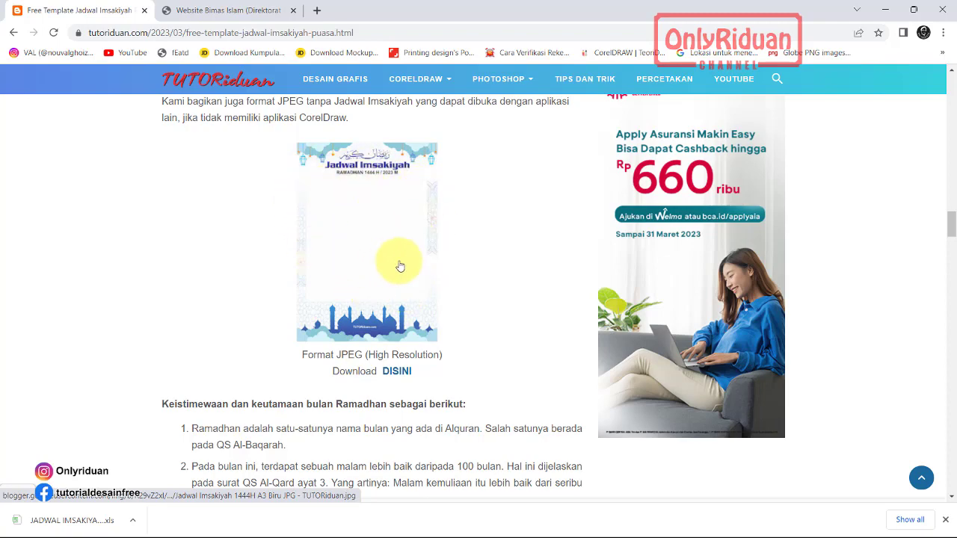
pyautogui.scroll(-5, 402, 205)
pyautogui.scroll(-5, 396, 213)
pyautogui.scroll(-5, 419, 220)
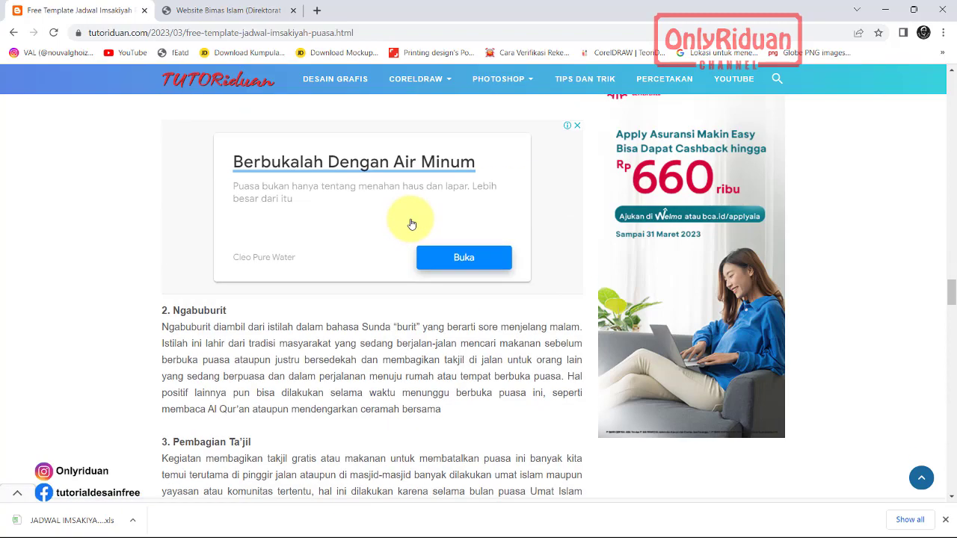
pyautogui.scroll(-4, 412, 224)
pyautogui.scroll(-5, 404, 217)
pyautogui.scroll(-5, 396, 210)
pyautogui.scroll(-1, 359, 184)
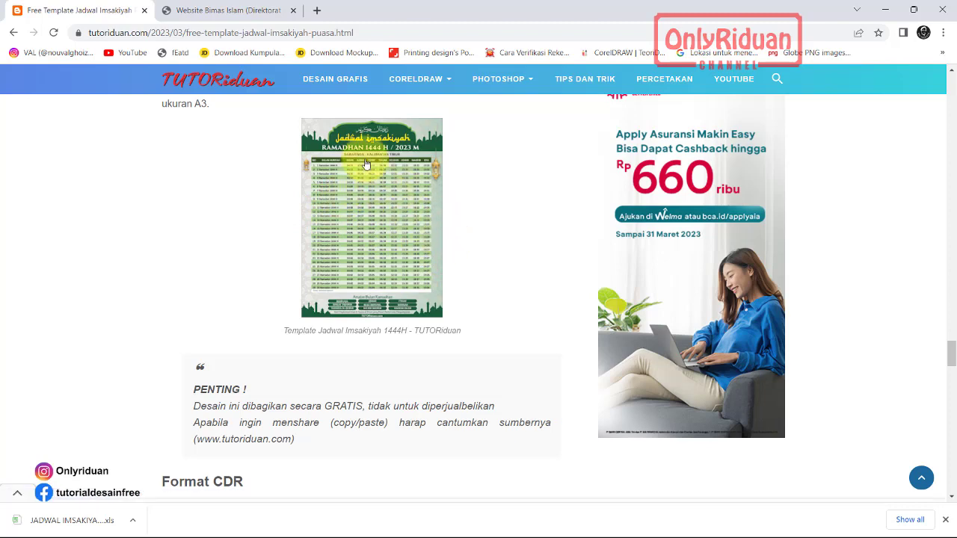
pyautogui.scroll(-3, 419, 236)
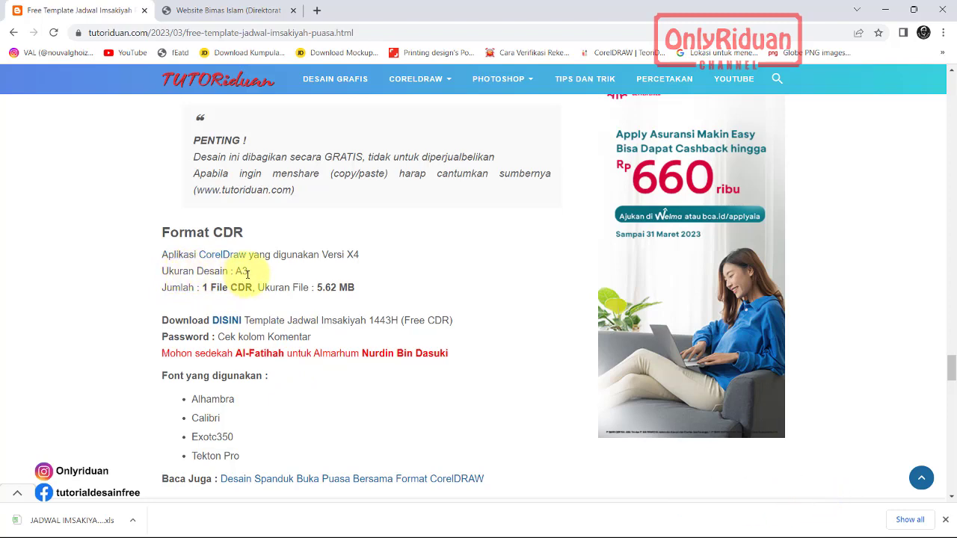
pyautogui.scroll(-2, 340, 293)
pyautogui.scroll(3, 343, 294)
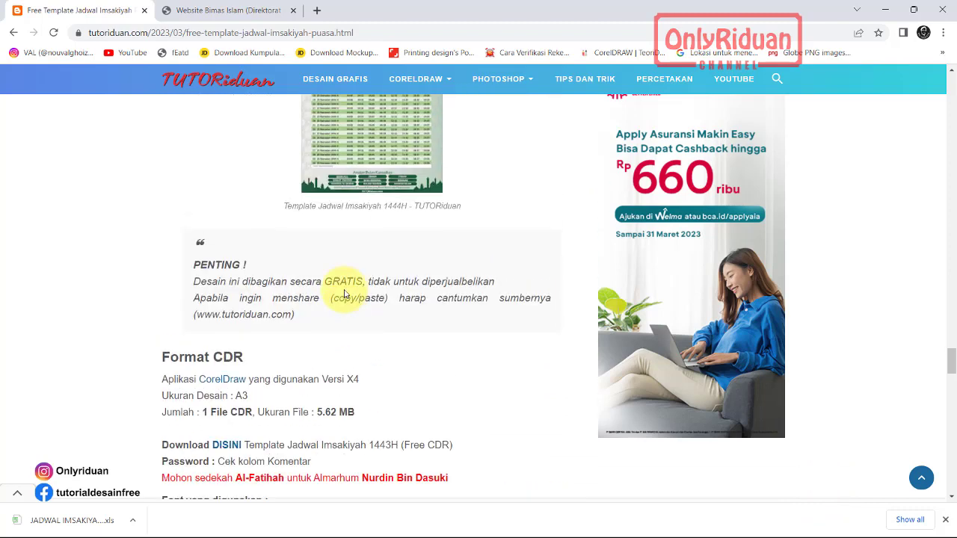
pyautogui.scroll(-1, 344, 294)
pyautogui.scroll(-2, 344, 294)
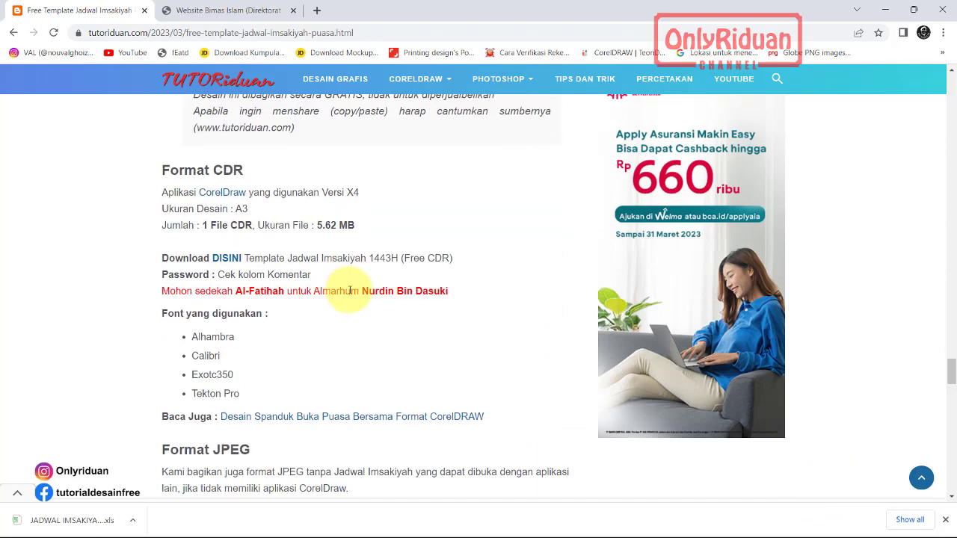
pyautogui.moveTo(360, 534)
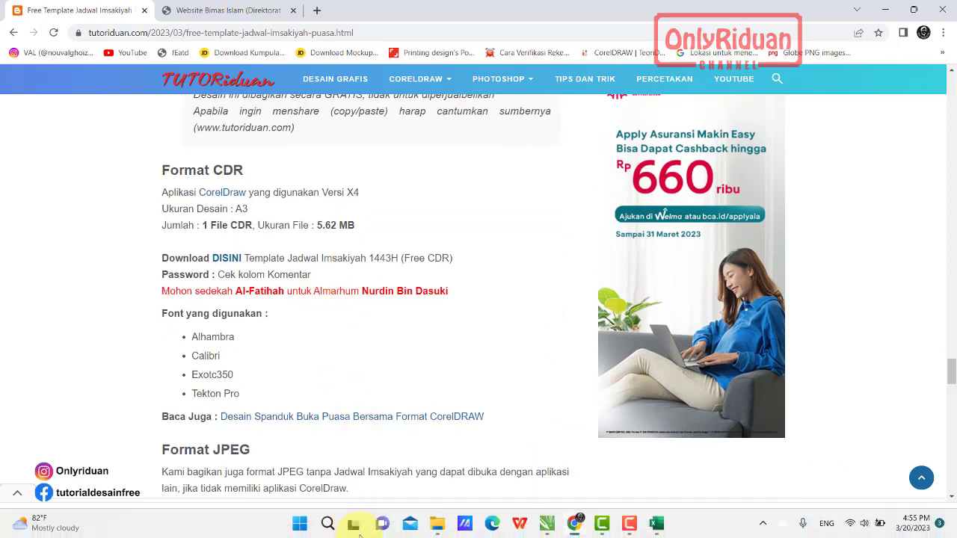
# Step: Bring up the blue Jadwal Imsakiyah 1444H template and select its SAMARINDA - KALIMANTAN TIMUR text
pyautogui.click(548, 528)
pyautogui.click(483, 465)
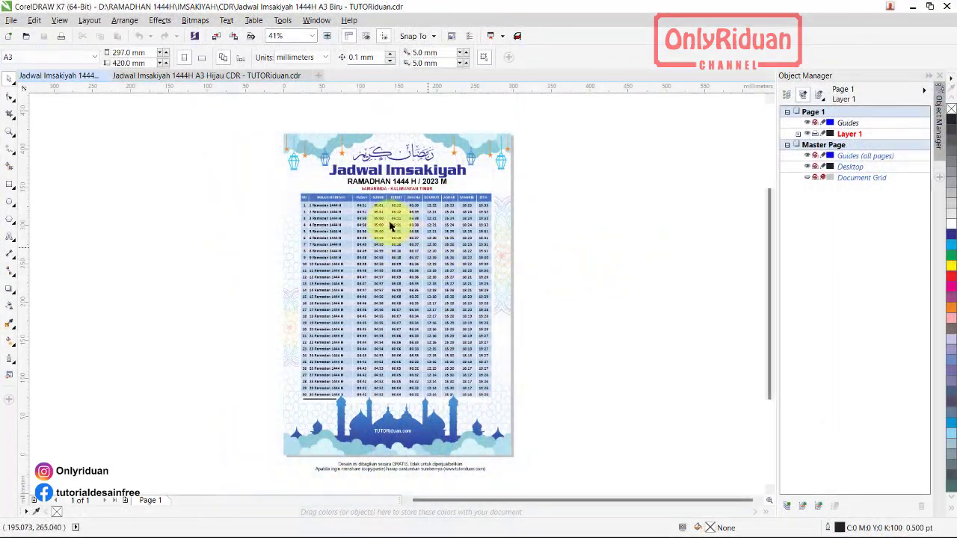
pyautogui.scroll(4, 388, 192)
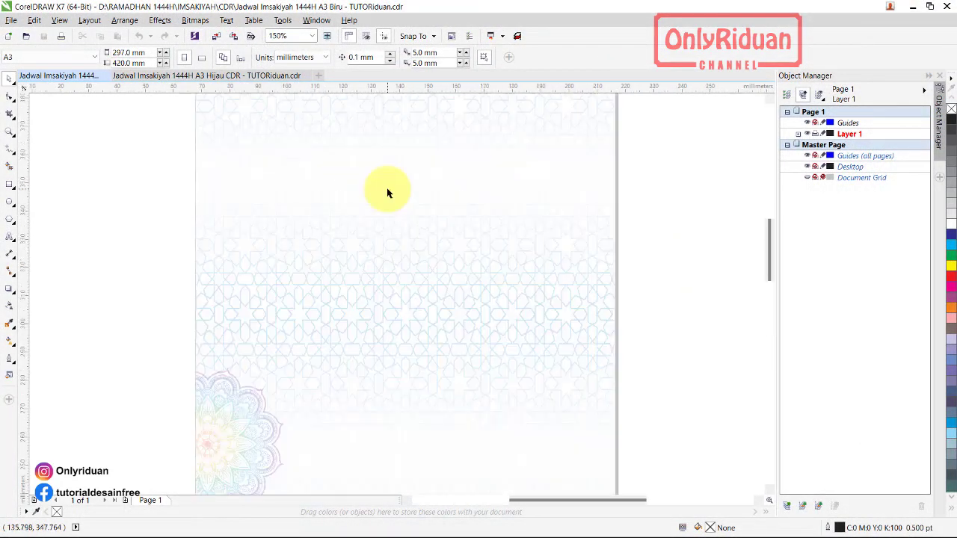
pyautogui.click(362, 191)
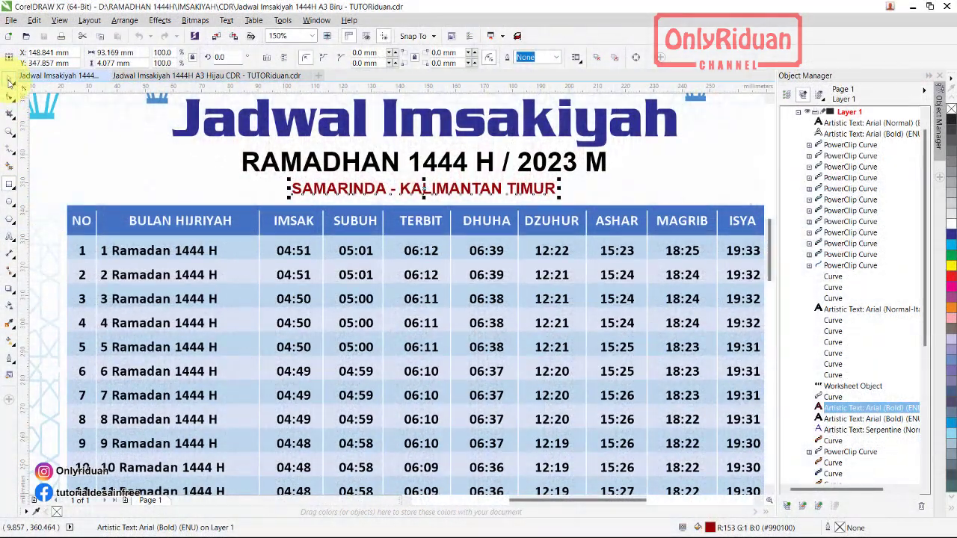
pyautogui.click(9, 79)
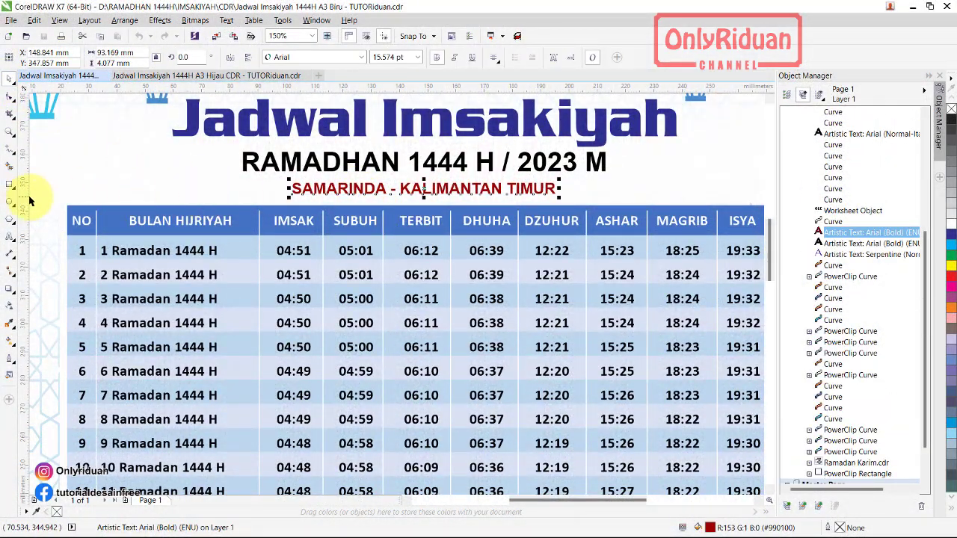
# Step: Replace SAMARINDA with 'KABUPATEN KOTA BARU - KALIMANTAN SELATAN' in the location line
pyautogui.click(390, 188)
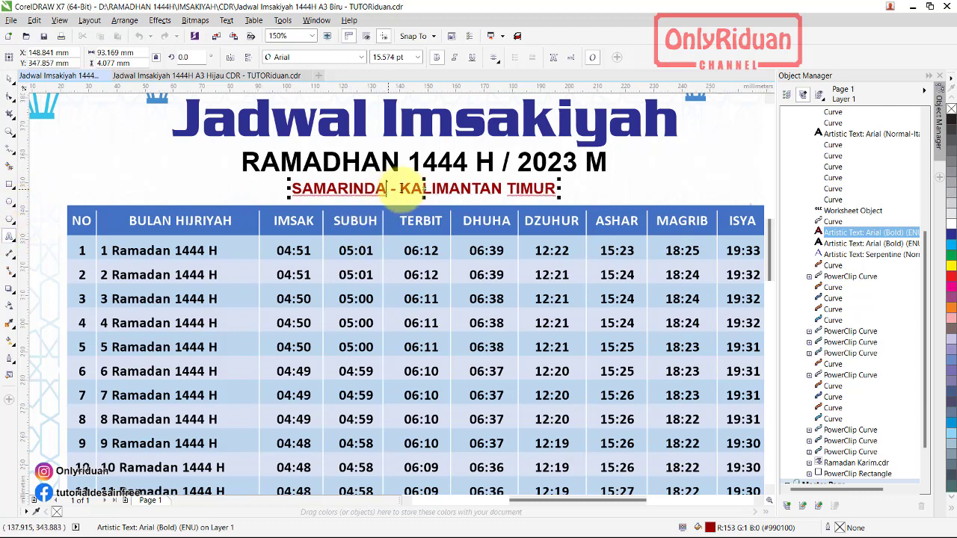
pyautogui.press('BackSpace')
pyautogui.press('BackSpace')
pyautogui.press('BackSpace')
pyautogui.press('BackSpace')
pyautogui.press('BackSpace')
pyautogui.press('BackSpace')
pyautogui.press('BackSpace')
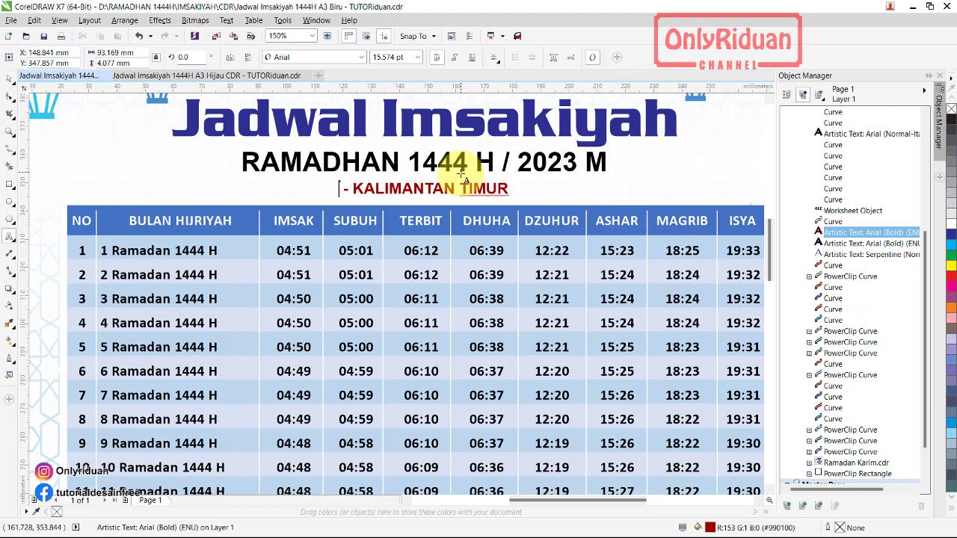
pyautogui.write('KA BU ')
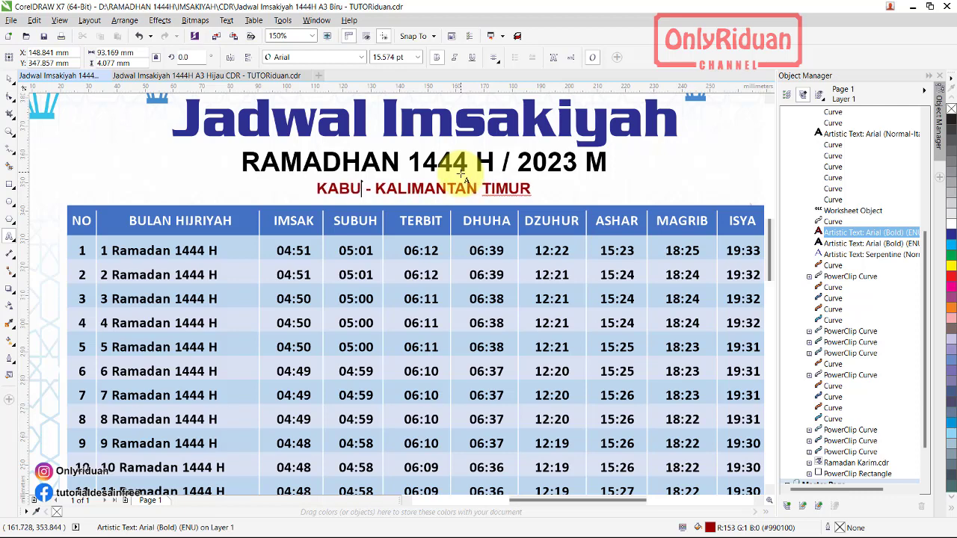
pyautogui.write('O')
pyautogui.press('BackSpace')
pyautogui.write('PATEN K')
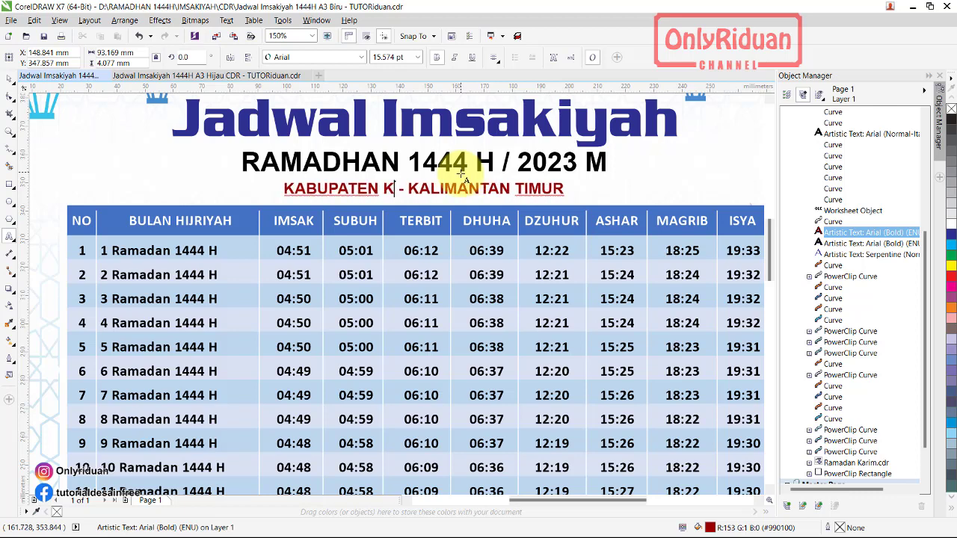
pyautogui.write('OTA BA')
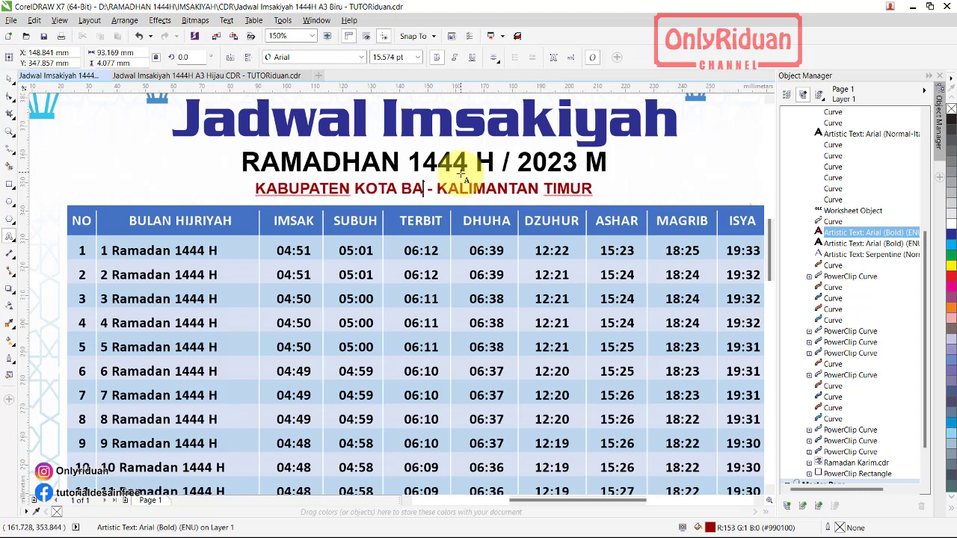
pyautogui.write('RU - KALIMANTAN ')
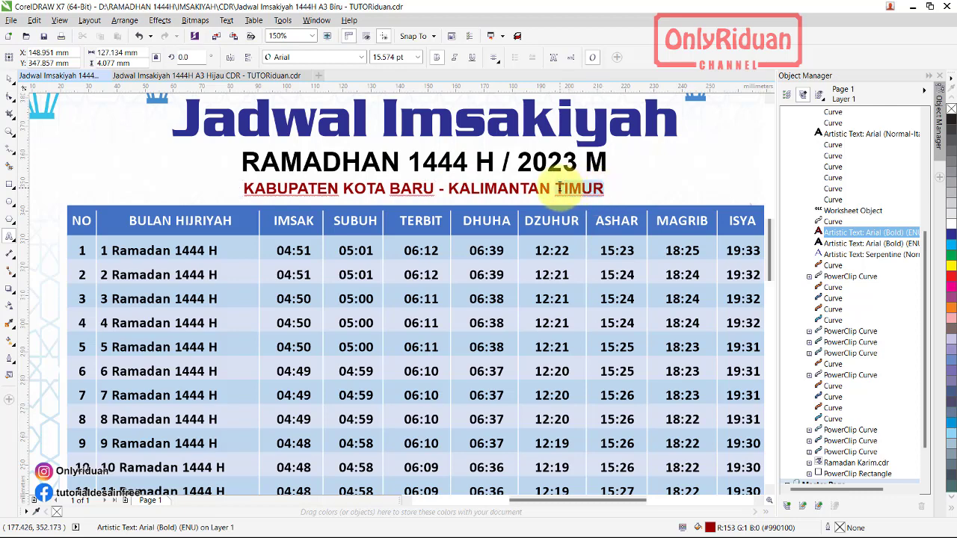
pyautogui.write('SELA')
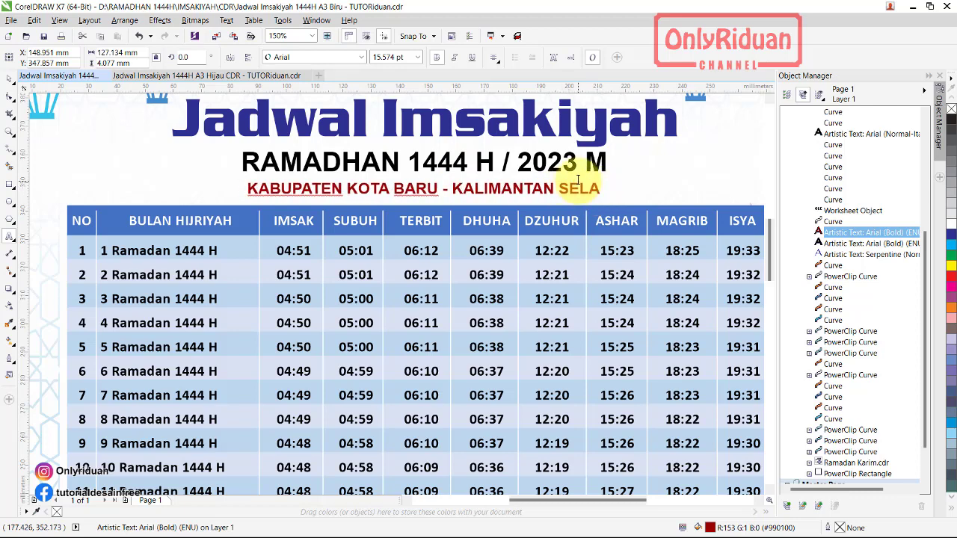
pyautogui.write('TAN')
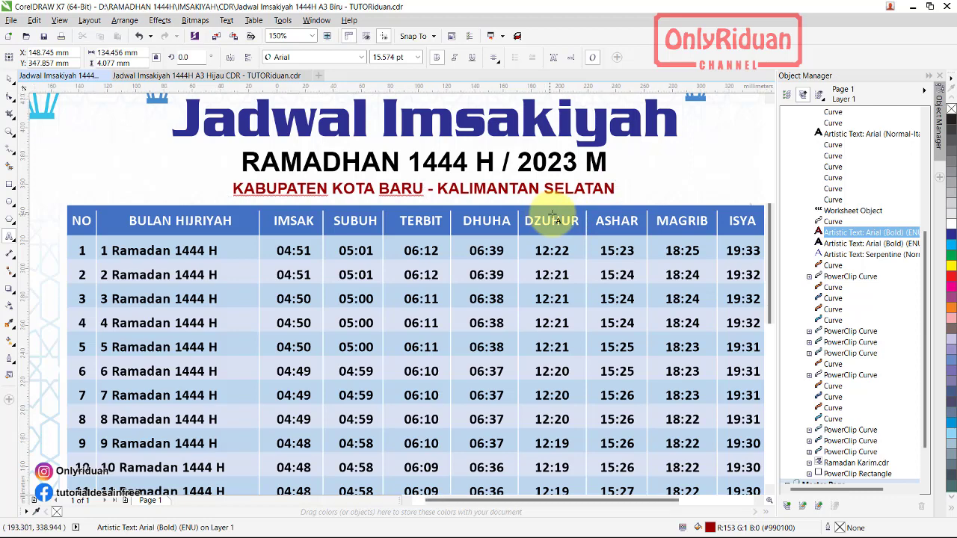
pyautogui.scroll(-2, 557, 220)
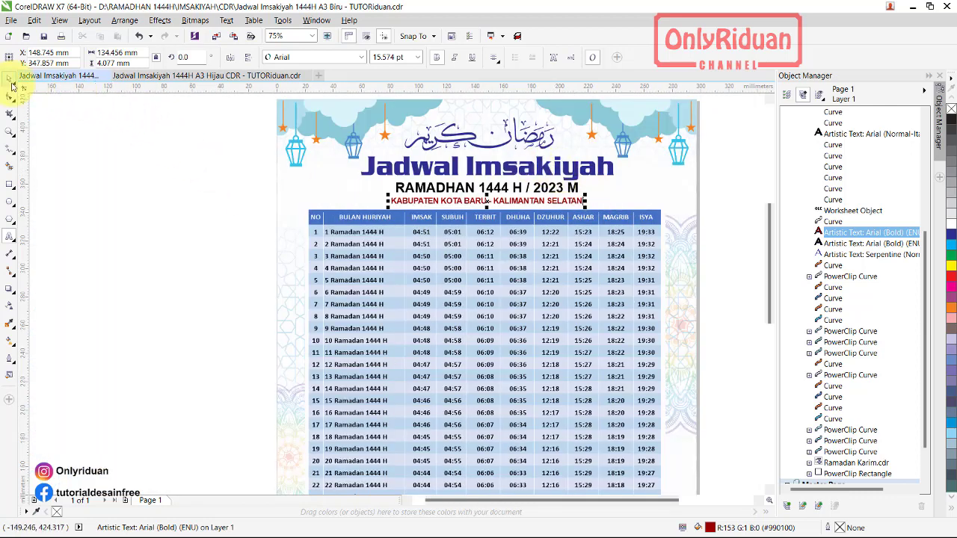
pyautogui.click(191, 198)
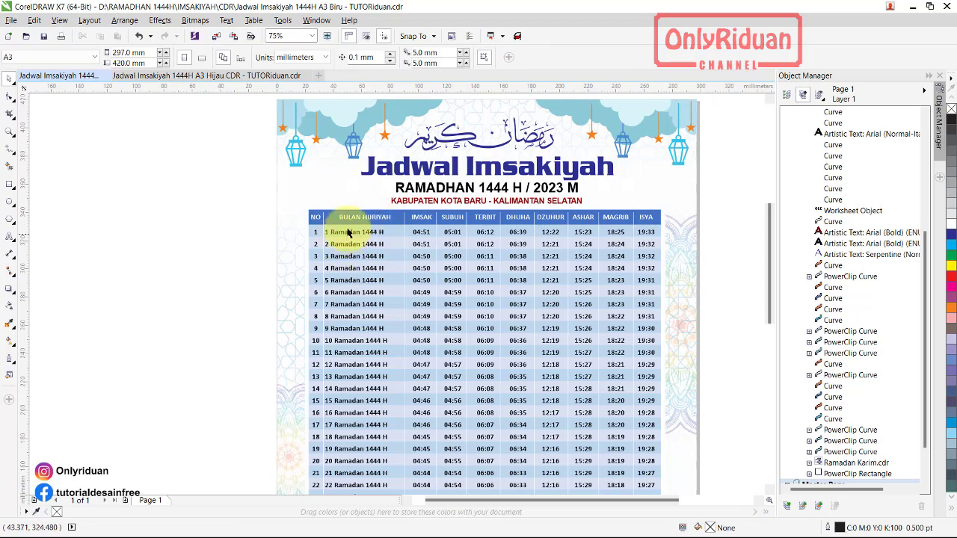
pyautogui.moveTo(770, 236); pyautogui.dragTo(775, 256)
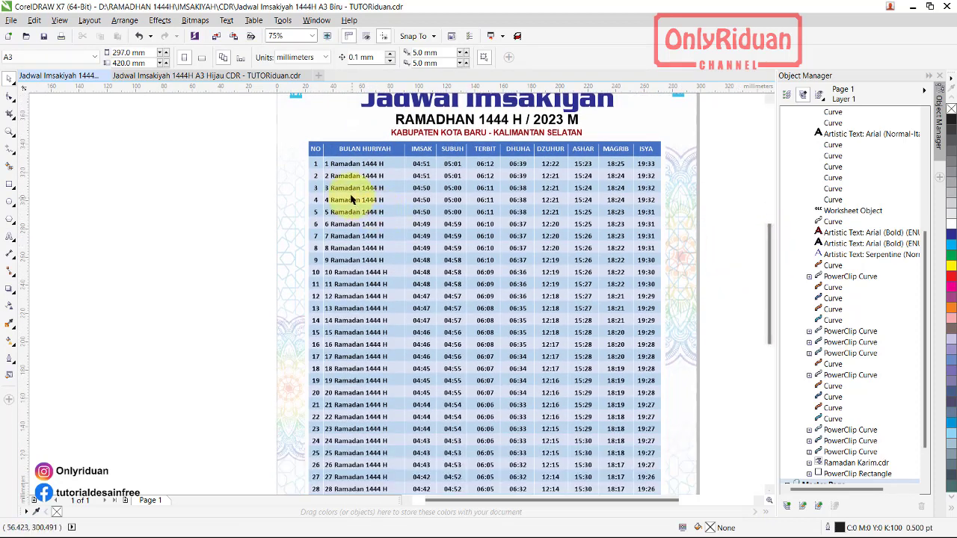
# Step: Open the template's embedded schedule table, then switch to the downloaded Kotabaru workbook
pyautogui.doubleClick(335, 166)
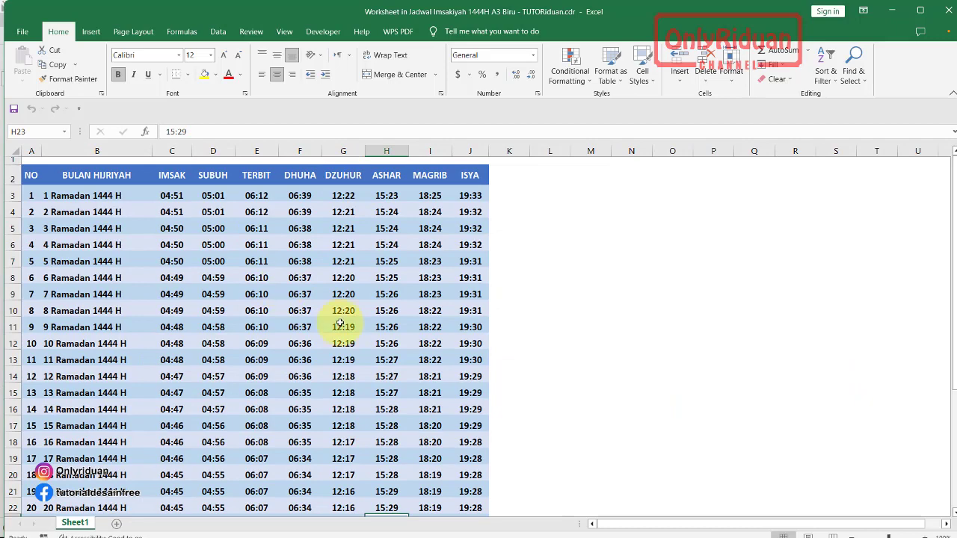
pyautogui.moveTo(532, 527)
pyautogui.moveTo(655, 527)
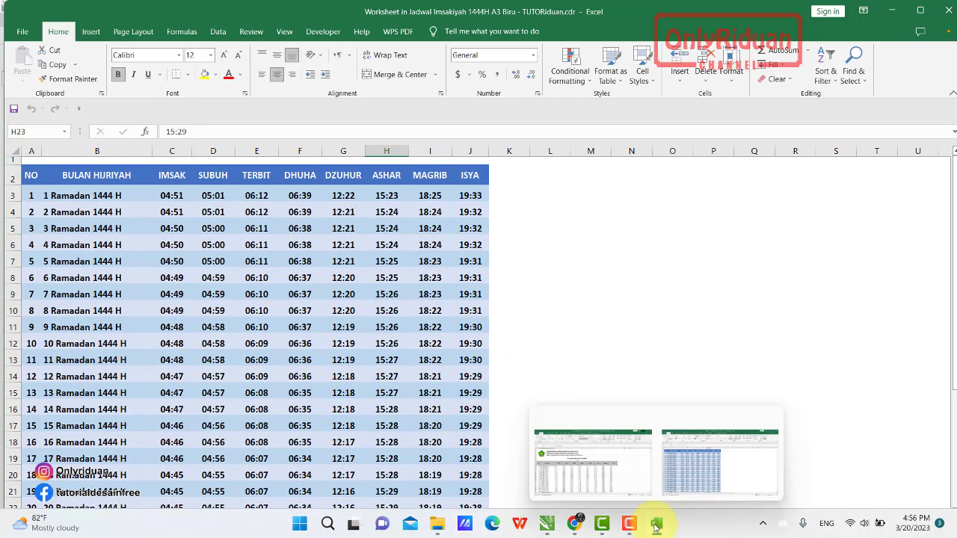
pyautogui.click(586, 473)
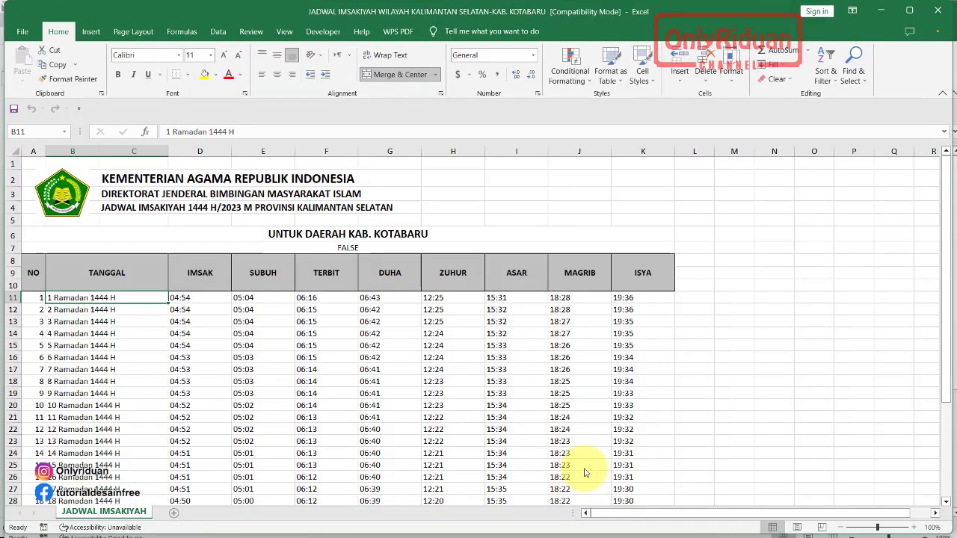
# Step: Copy the 1–30 Ramadan rows B11:K40, then return to the template worksheet at cell B3
pyautogui.scroll(-1, 290, 241)
pyautogui.scroll(-2, 289, 242)
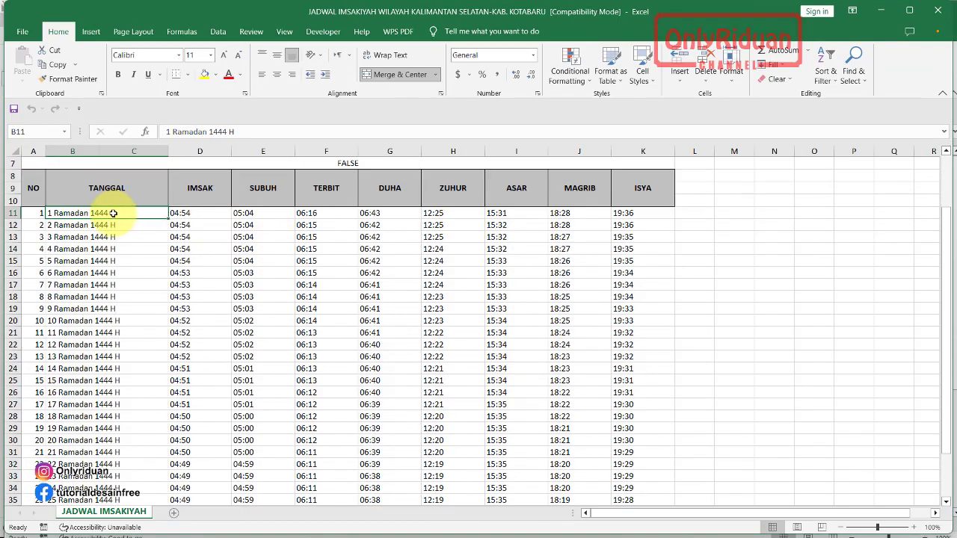
pyautogui.moveTo(112, 213)
pyautogui.mouseDown()
pyautogui.moveTo(590, 352)
pyautogui.moveTo(650, 536)
pyautogui.mouseUp()
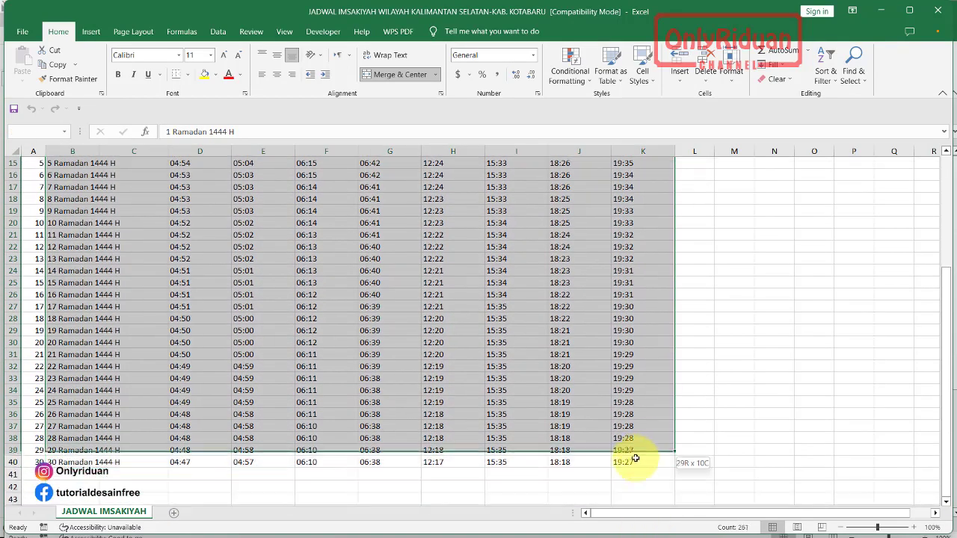
pyautogui.moveTo(649, 535); pyautogui.dragTo(633, 457)
pyautogui.rightClick(369, 339)
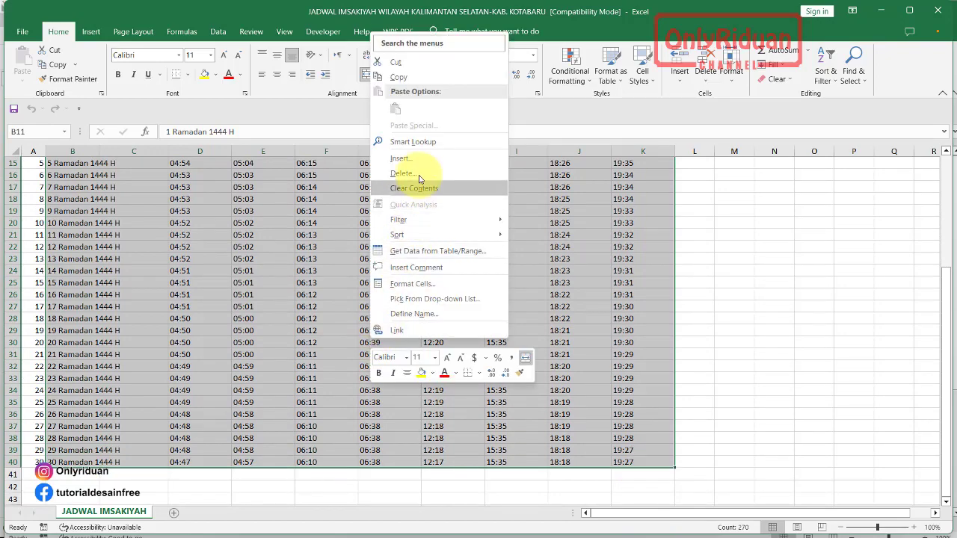
pyautogui.click(420, 78)
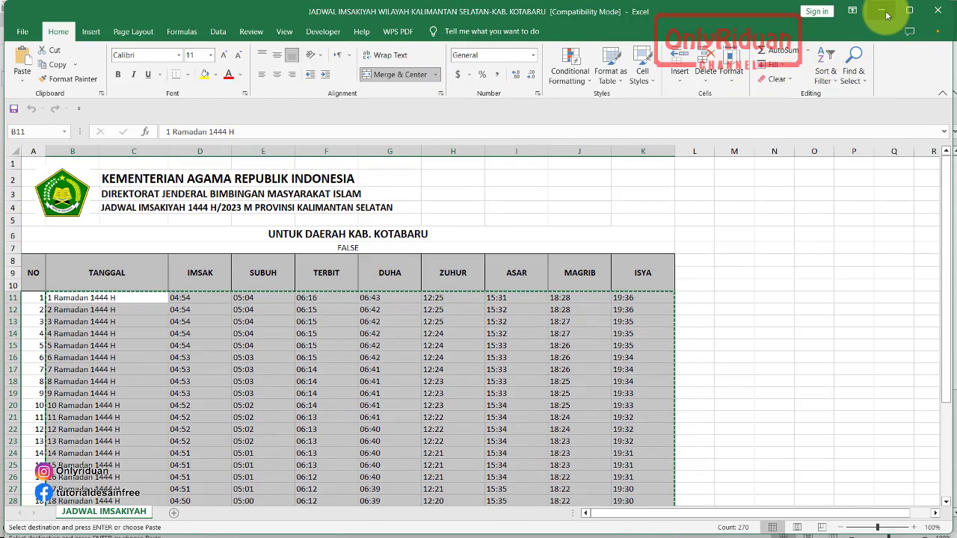
pyautogui.click(881, 11)
pyautogui.click(63, 197)
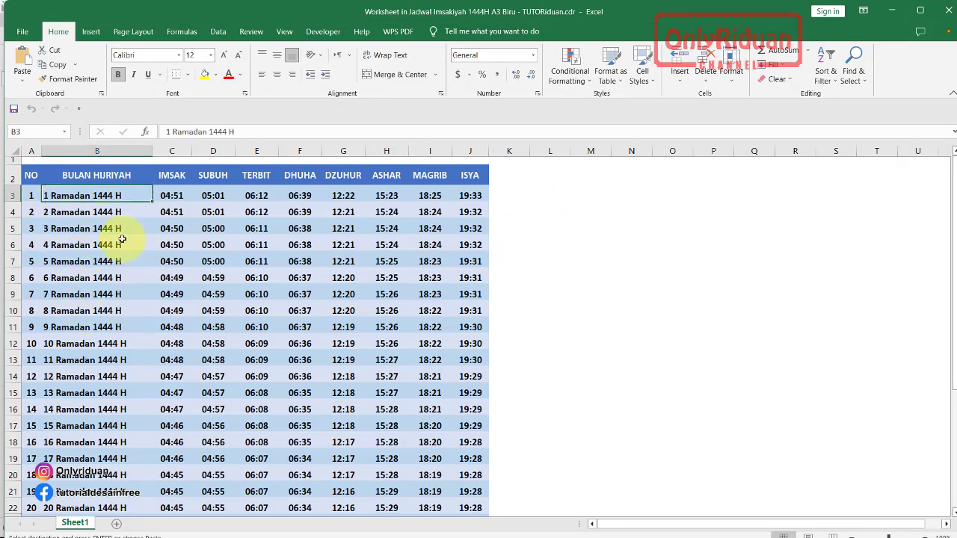
# Step: Paste the Kotabaru schedule at B3, starting with 1 Ramadan 1444 H at 04:54
pyautogui.rightClick(97, 195)
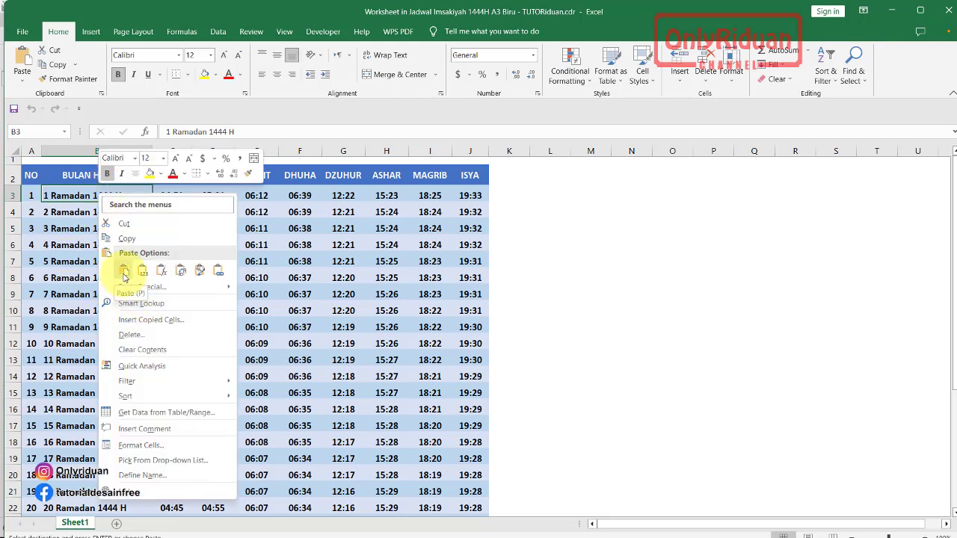
pyautogui.click(124, 275)
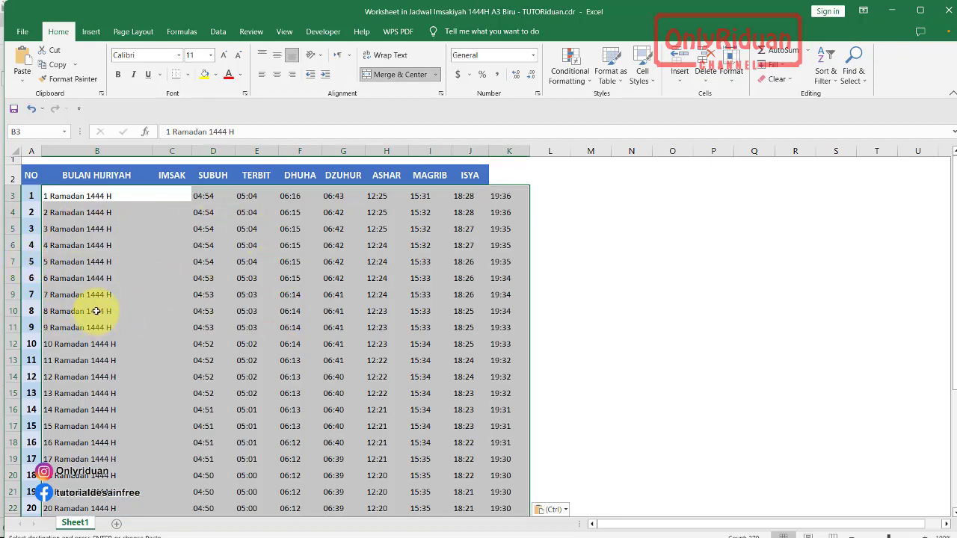
pyautogui.click(228, 275)
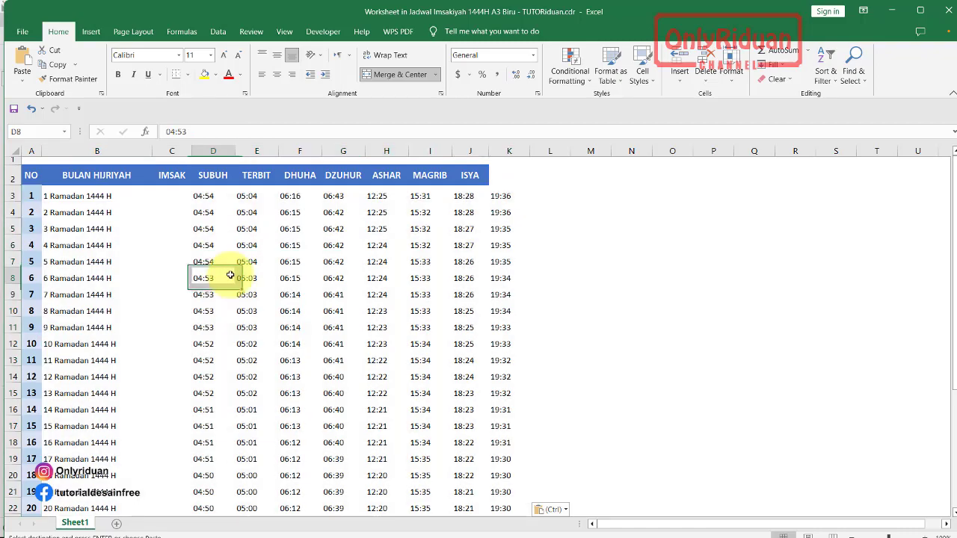
pyautogui.click(144, 194)
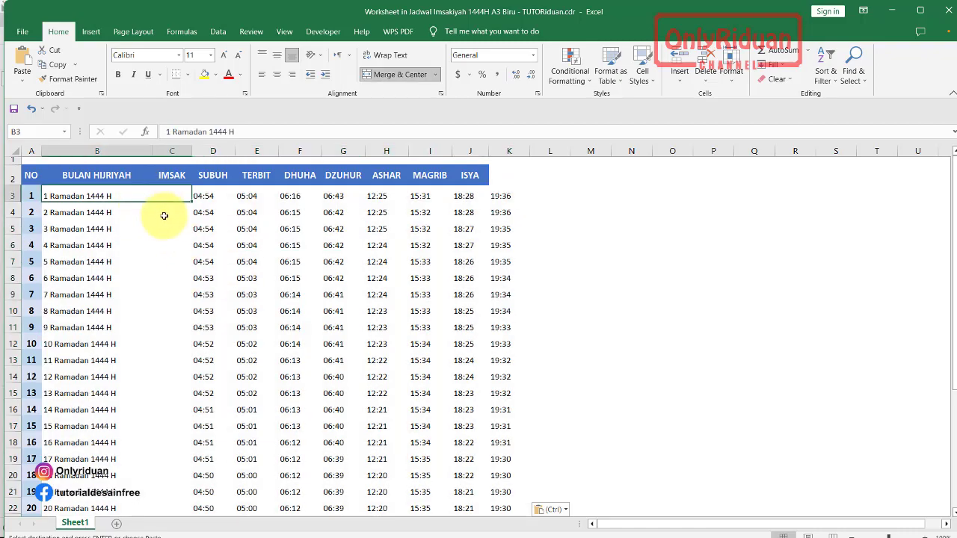
pyautogui.click(119, 262)
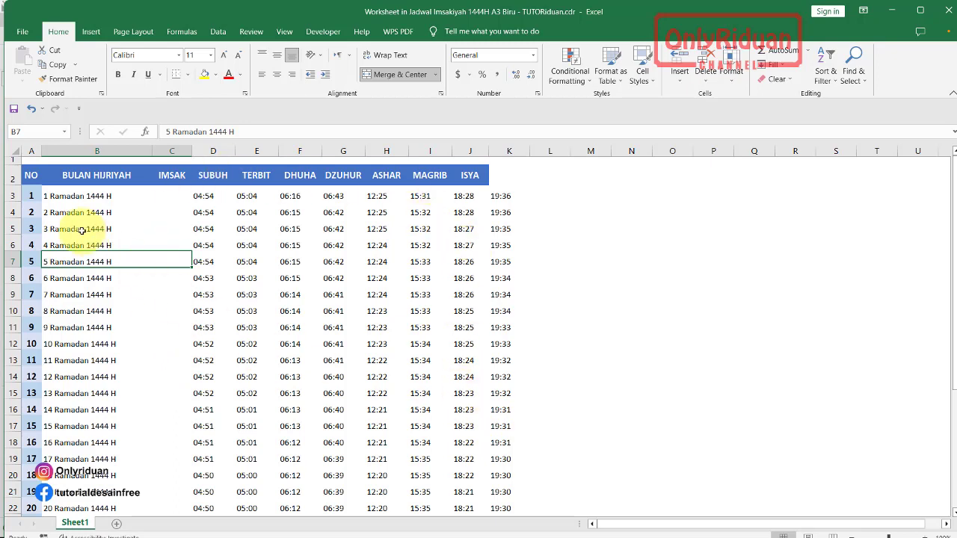
pyautogui.click(83, 200)
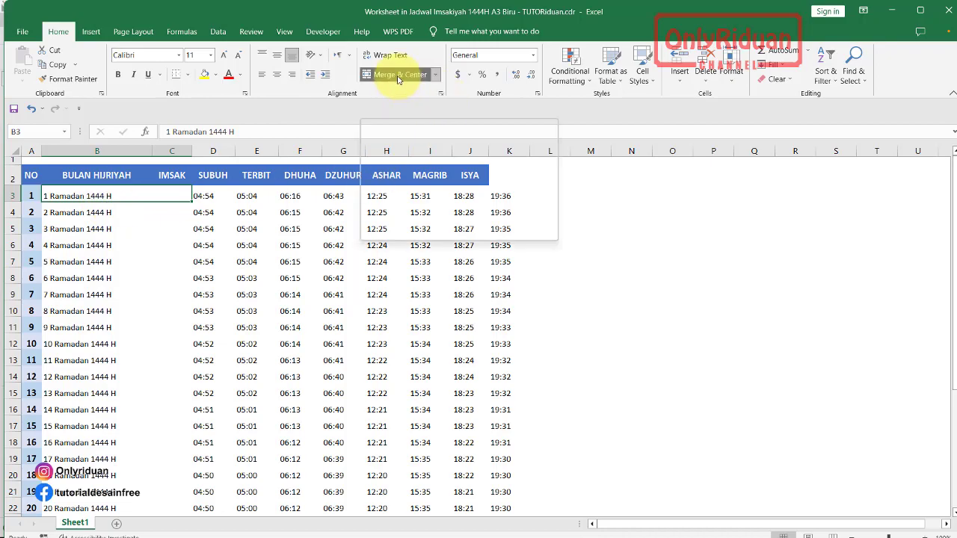
# Step: Shift the prayer times D3:K32 one column left to C3 so they sit under their headings
pyautogui.moveTo(130, 194); pyautogui.dragTo(153, 517)
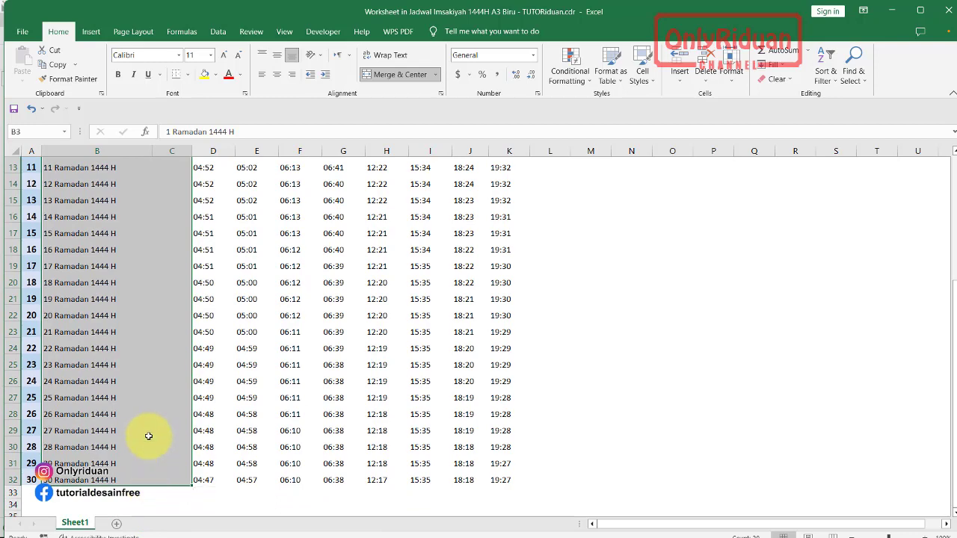
pyautogui.scroll(4, 154, 384)
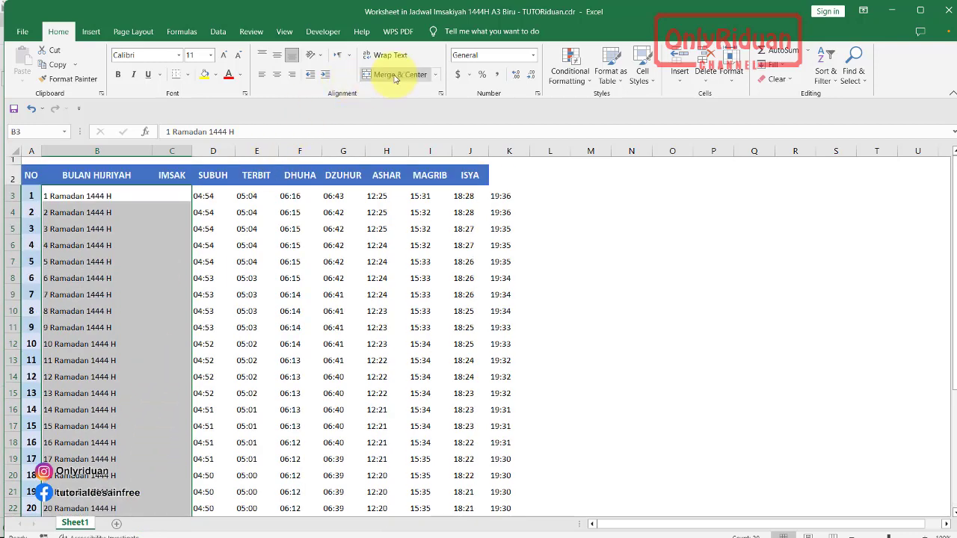
pyautogui.click(89, 276)
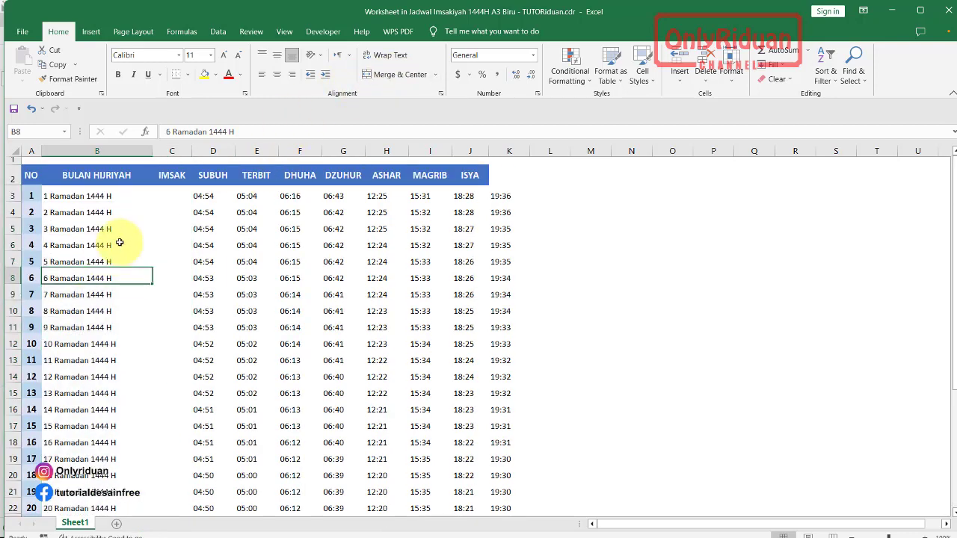
pyautogui.click(135, 195)
pyautogui.click(172, 212)
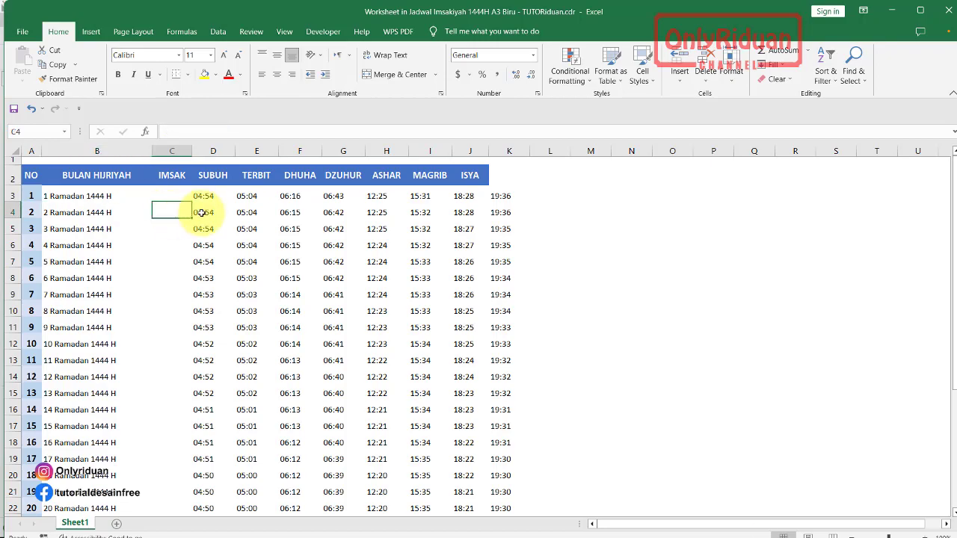
pyautogui.moveTo(202, 195)
pyautogui.mouseDown()
pyautogui.moveTo(508, 536)
pyautogui.moveTo(506, 497)
pyautogui.mouseUp()
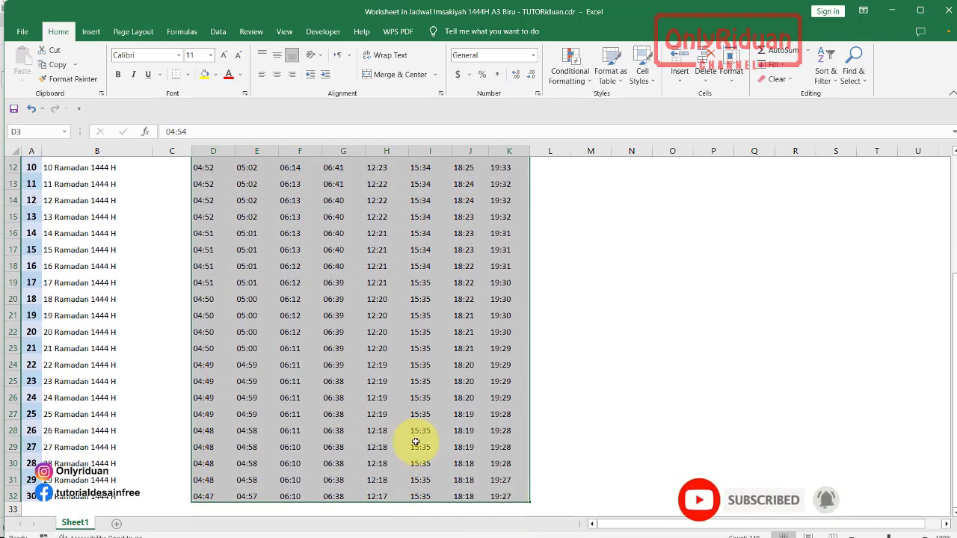
pyautogui.rightClick(345, 362)
pyautogui.click(402, 97)
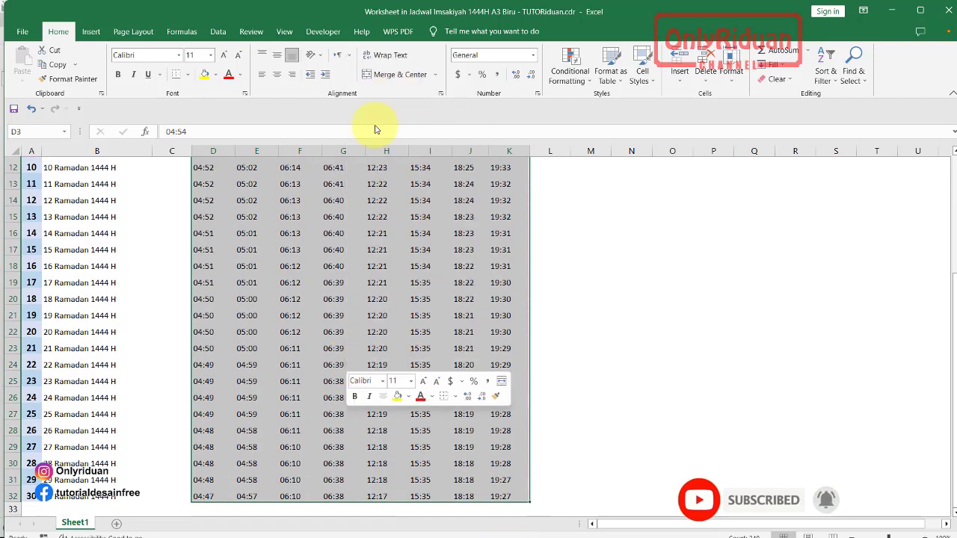
pyautogui.scroll(4, 266, 307)
pyautogui.click(171, 196)
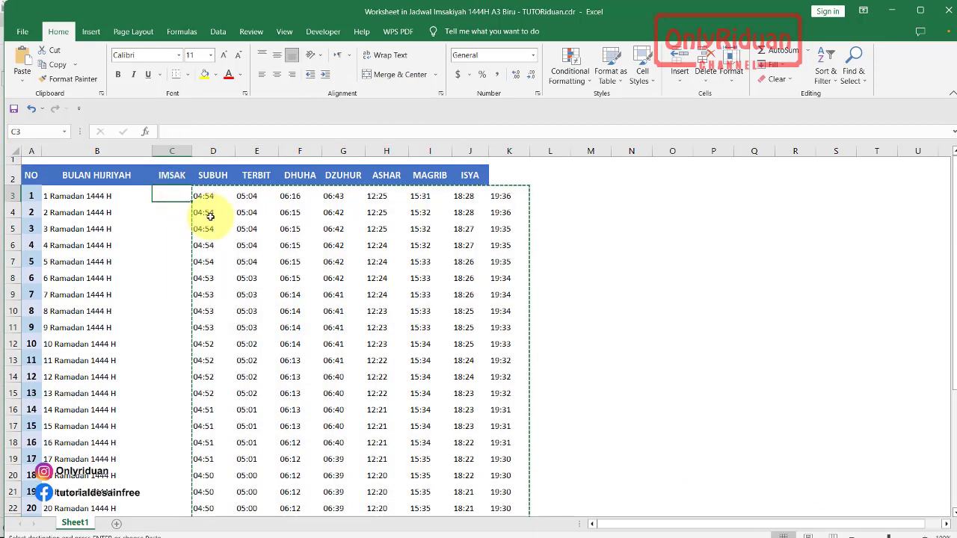
pyautogui.press('Return')
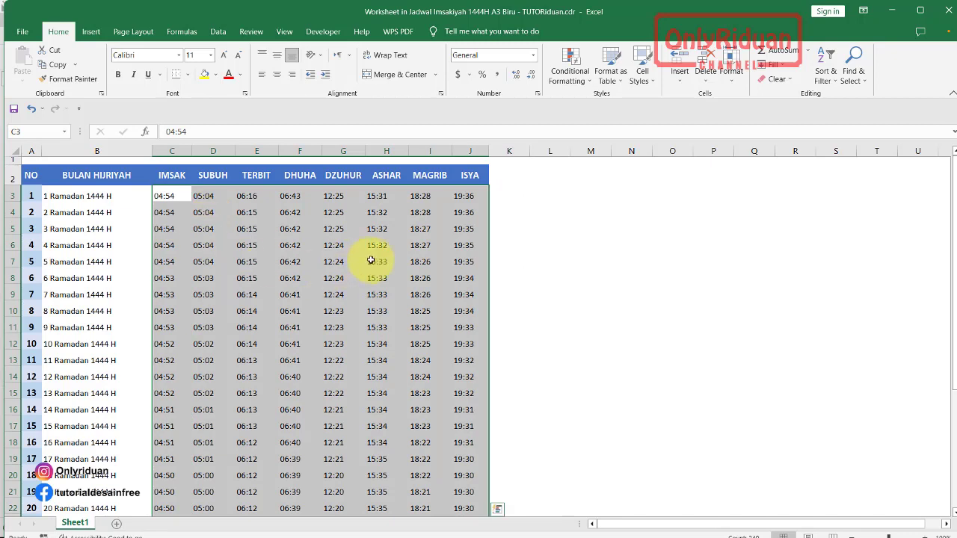
pyautogui.click(378, 261)
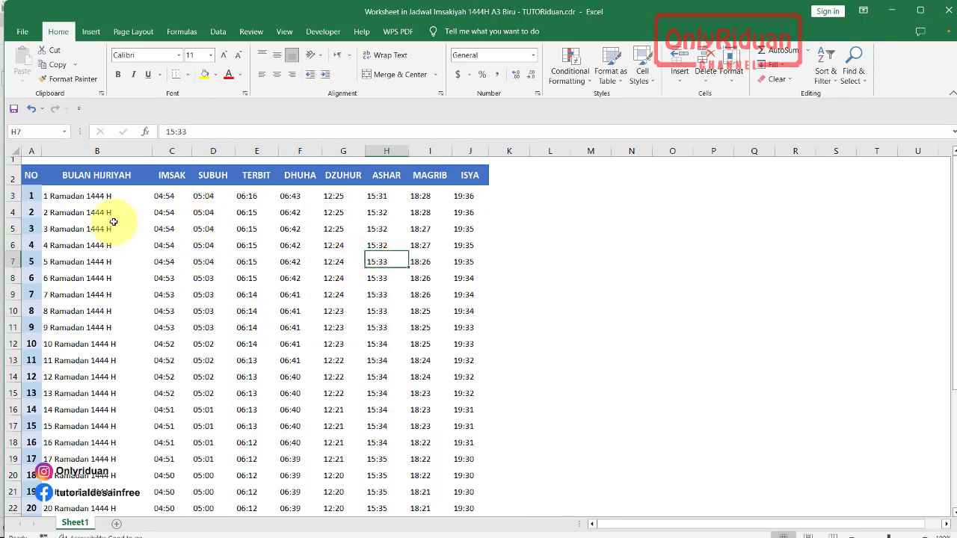
# Step: Centre the schedule body B3:J32 horizontally and vertically, then select row B3:J3
pyautogui.moveTo(73, 196); pyautogui.dragTo(465, 534)
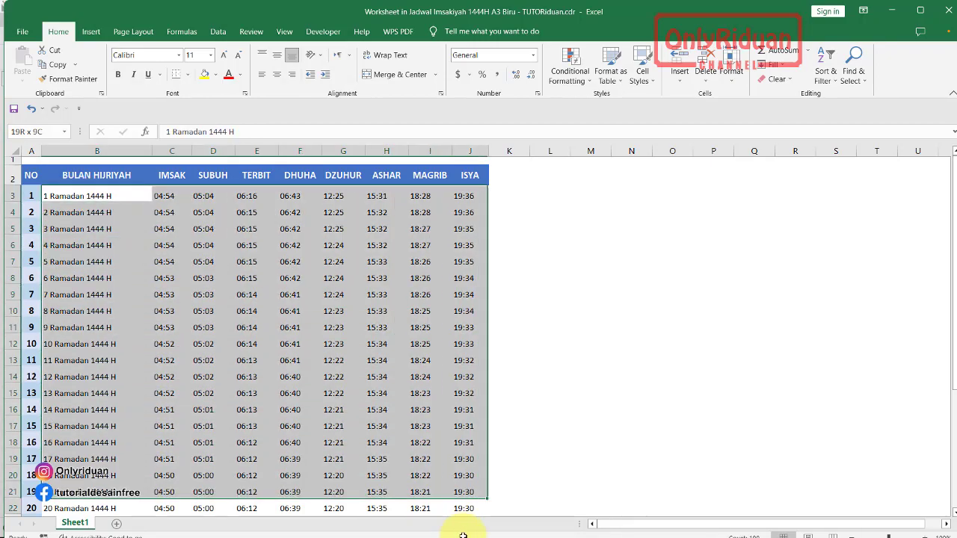
pyautogui.moveTo(456, 485); pyautogui.dragTo(459, 493)
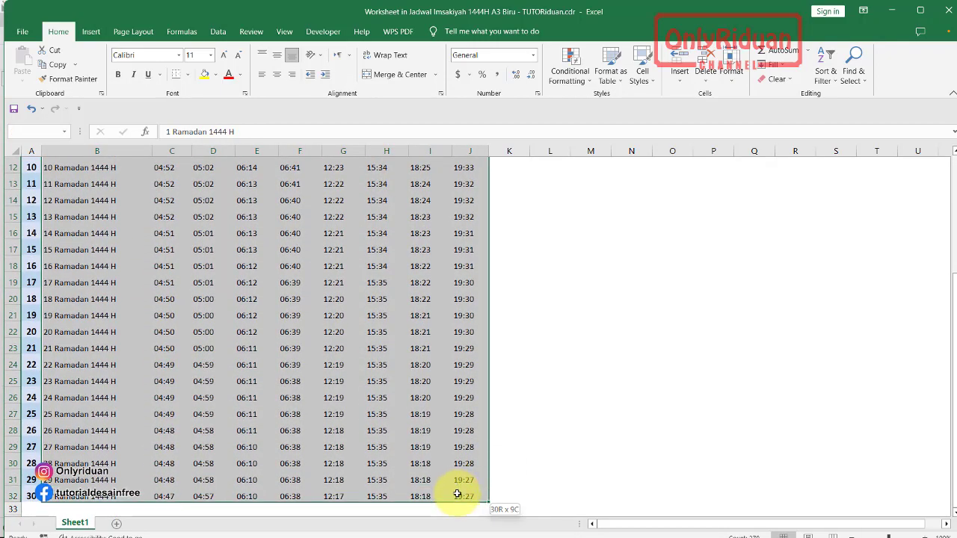
pyautogui.click(278, 78)
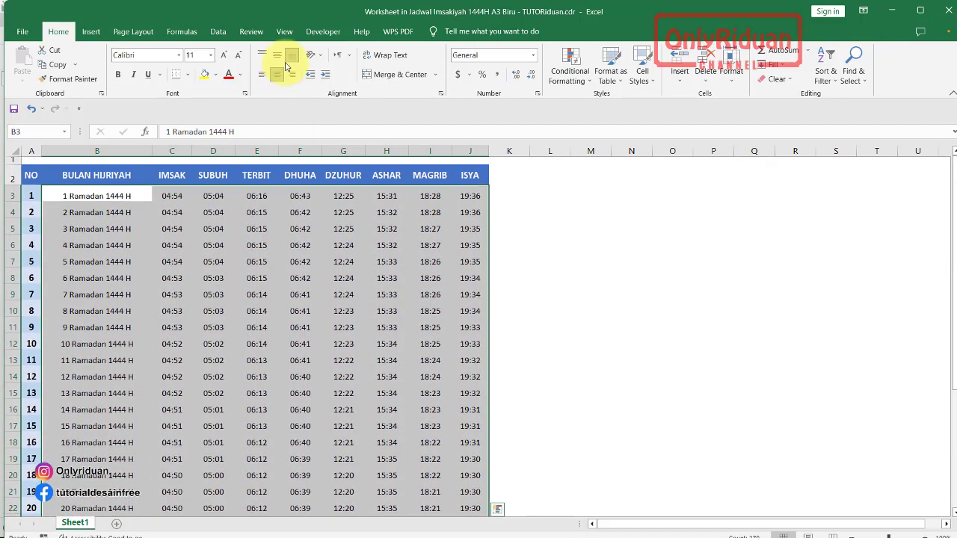
pyautogui.click(279, 60)
pyautogui.click(257, 292)
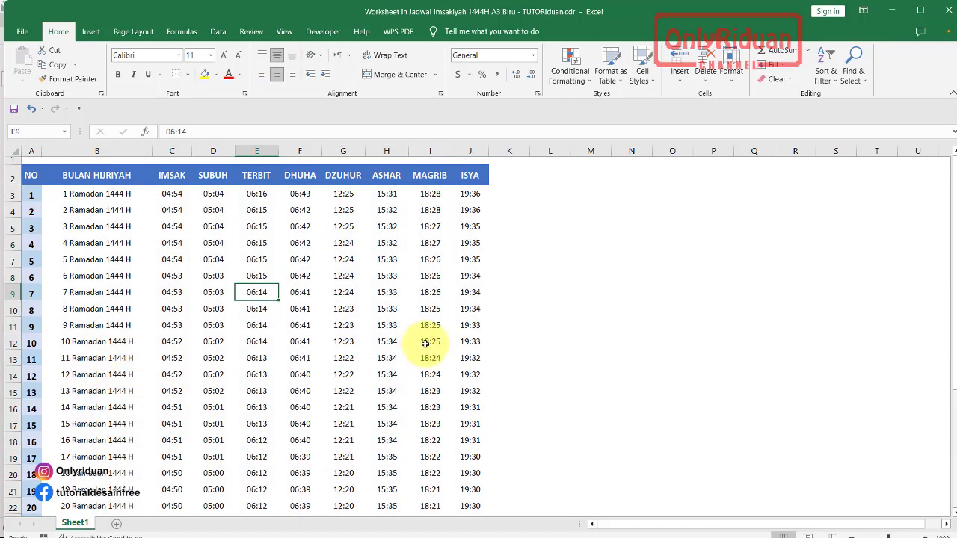
pyautogui.click(52, 198)
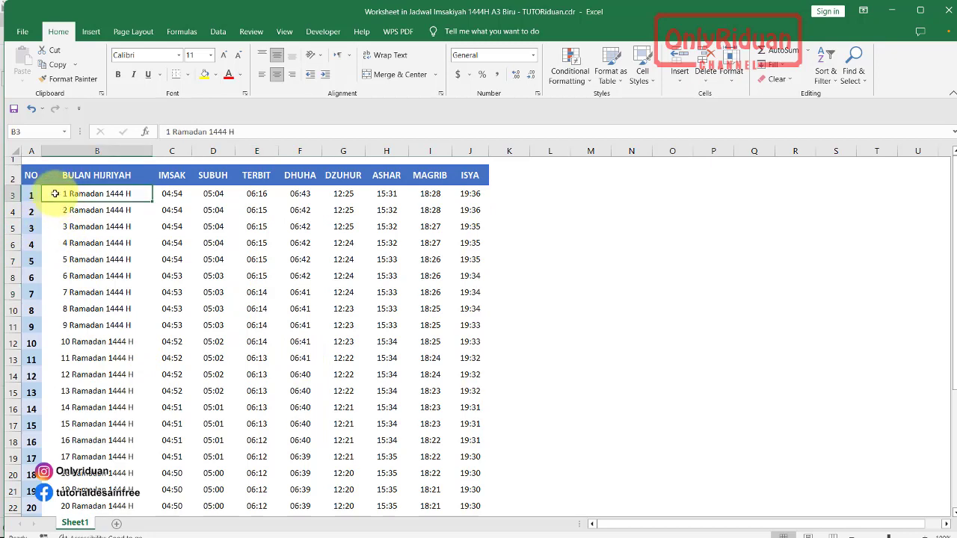
pyautogui.moveTo(207, 194); pyautogui.dragTo(459, 195)
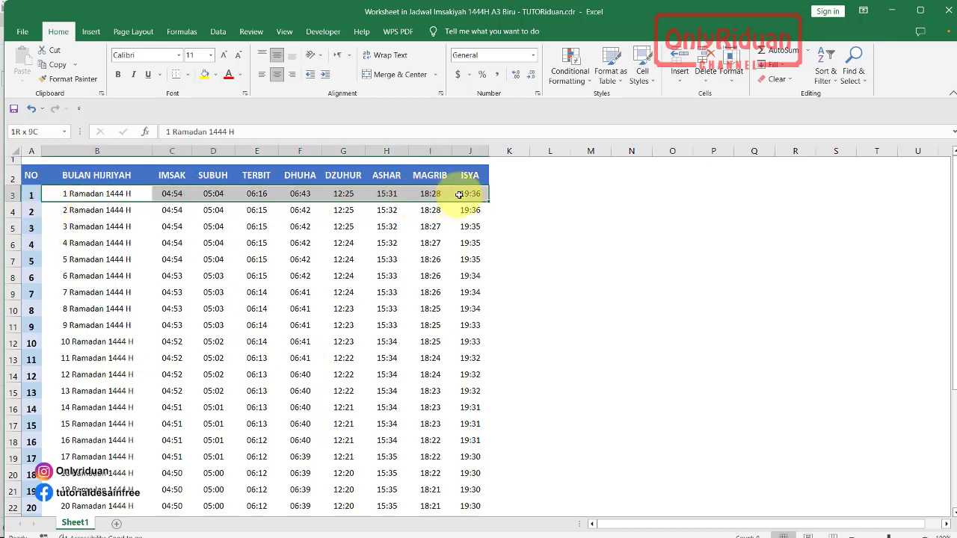
# Step: Fill the first schedule row B3:J3 light blue
pyautogui.click(216, 75)
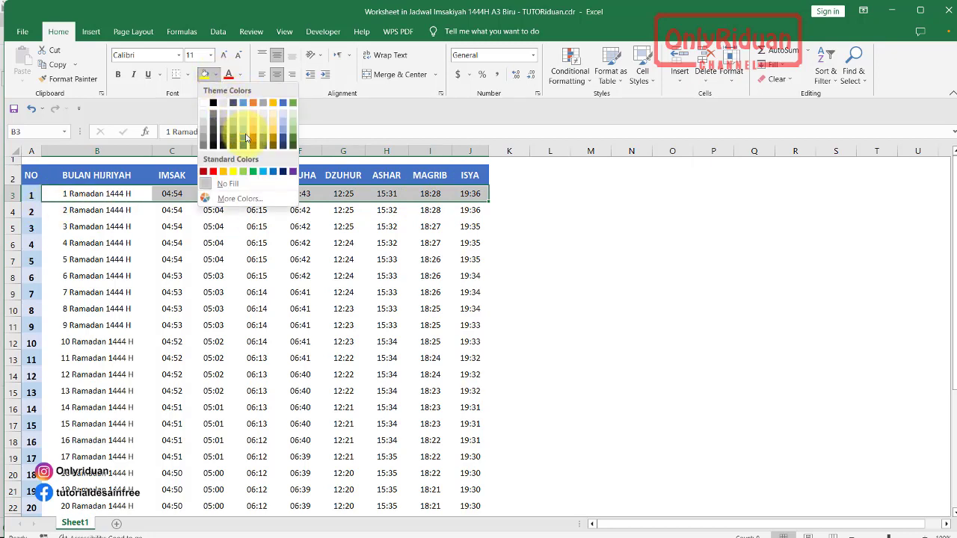
pyautogui.click(242, 132)
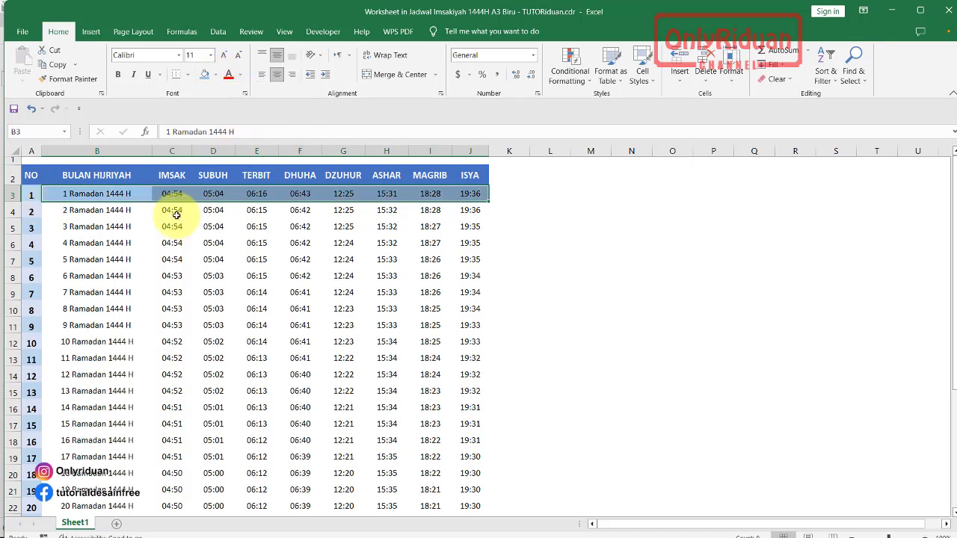
pyautogui.click(142, 295)
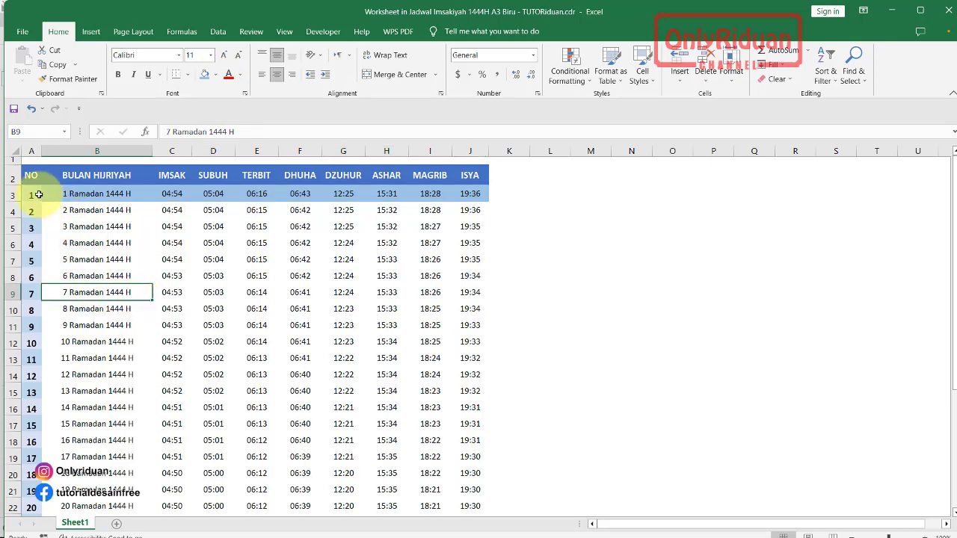
pyautogui.moveTo(47, 194); pyautogui.dragTo(470, 194)
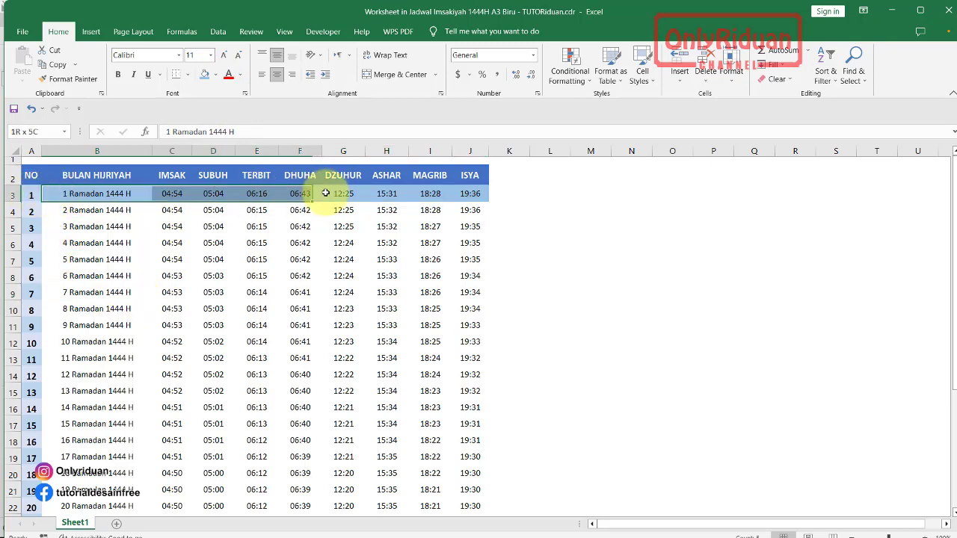
pyautogui.click(217, 78)
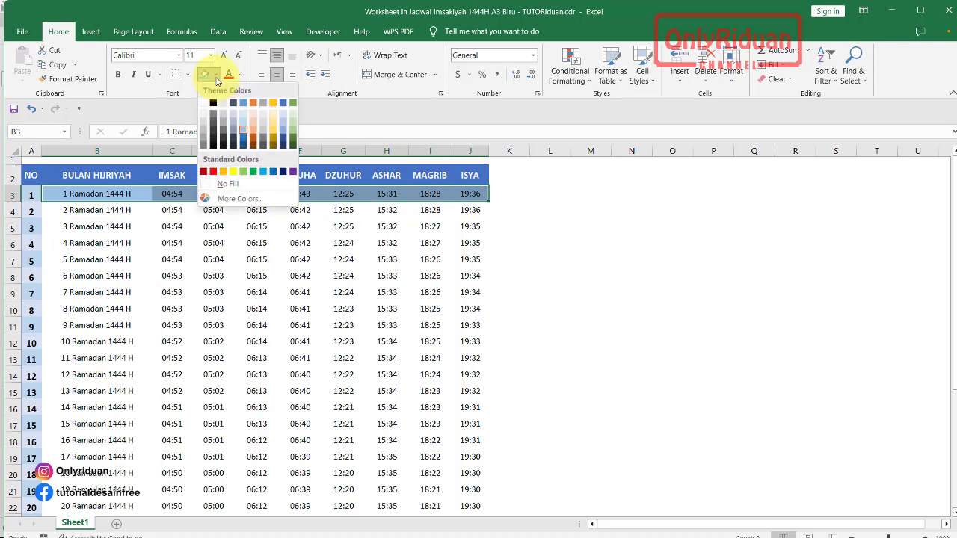
pyautogui.click(239, 127)
pyautogui.click(179, 275)
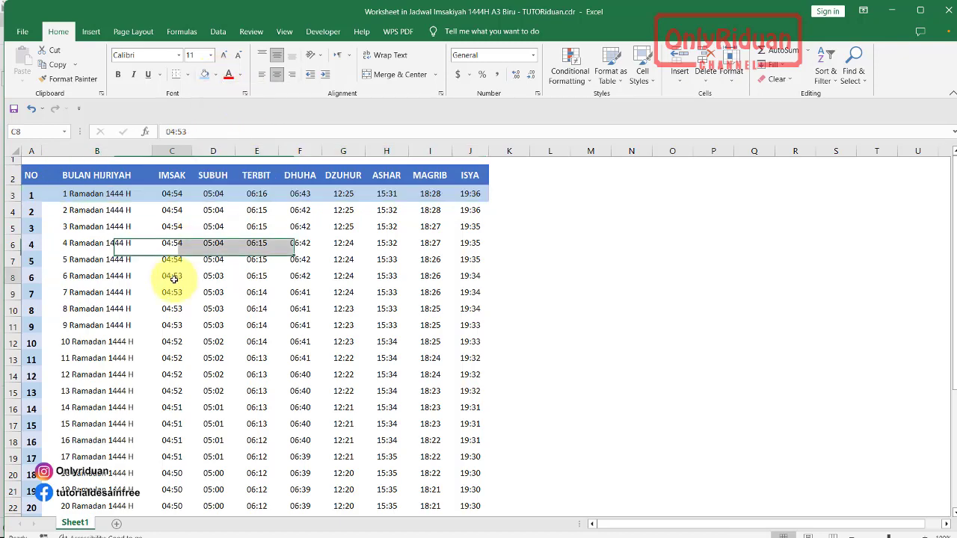
# Step: Match row 4 to row 3's fill and extend the alternating banding down the whole schedule
pyautogui.moveTo(48, 211); pyautogui.dragTo(464, 210)
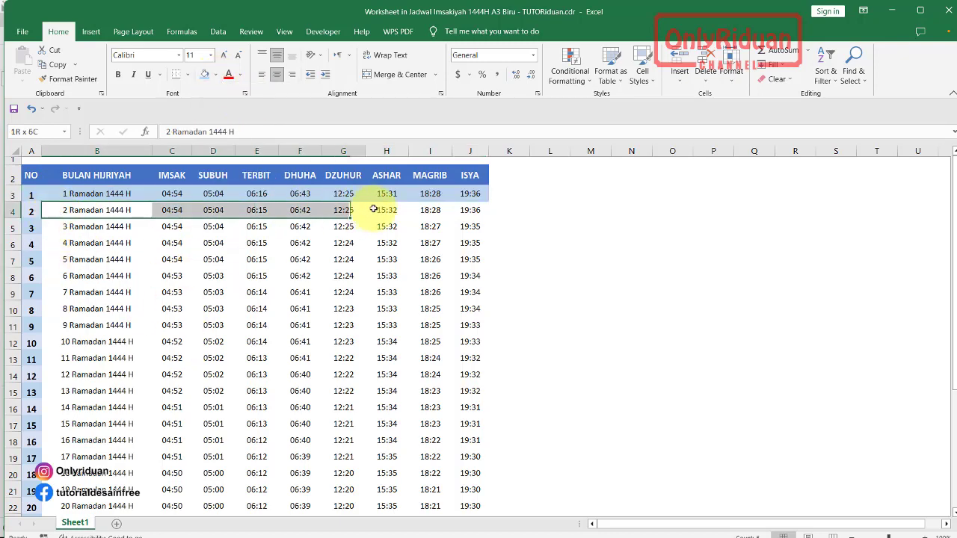
pyautogui.moveTo(32, 211); pyautogui.dragTo(470, 210)
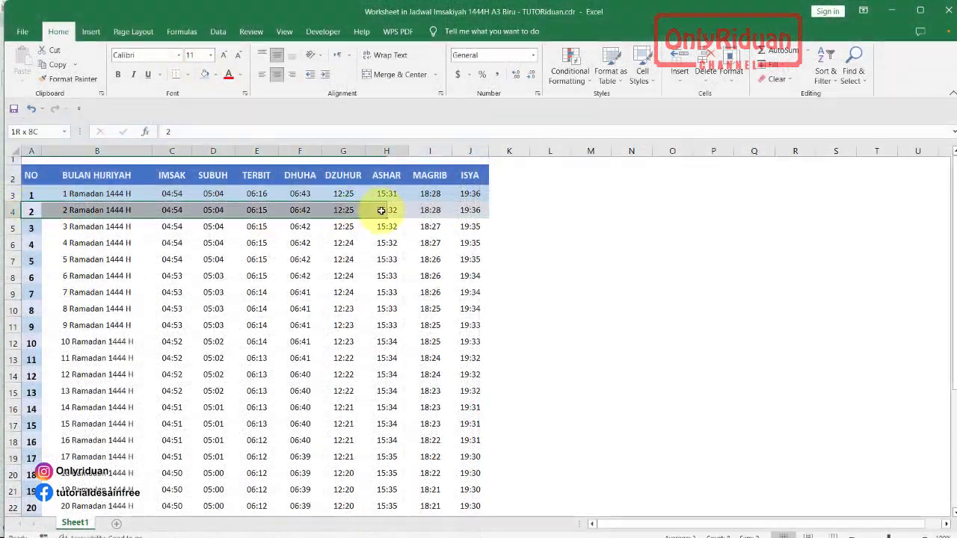
pyautogui.click(206, 77)
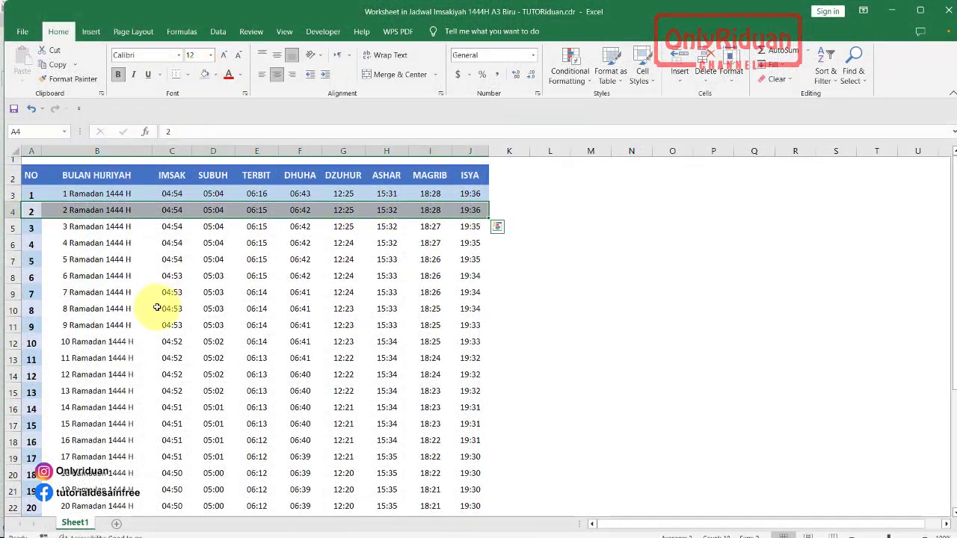
pyautogui.click(160, 309)
pyautogui.moveTo(33, 227); pyautogui.dragTo(470, 227)
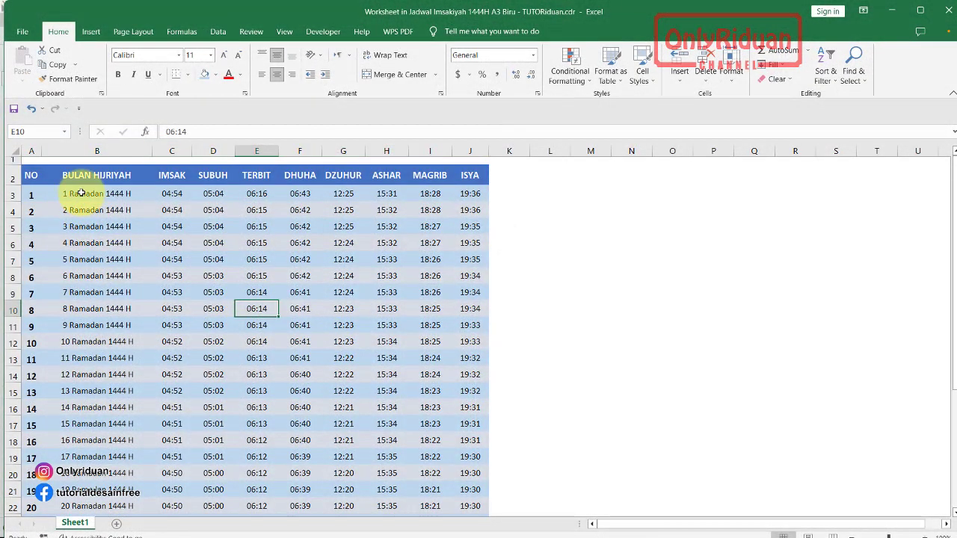
pyautogui.moveTo(78, 193)
pyautogui.mouseDown()
pyautogui.moveTo(456, 535)
pyautogui.moveTo(466, 494)
pyautogui.mouseUp()
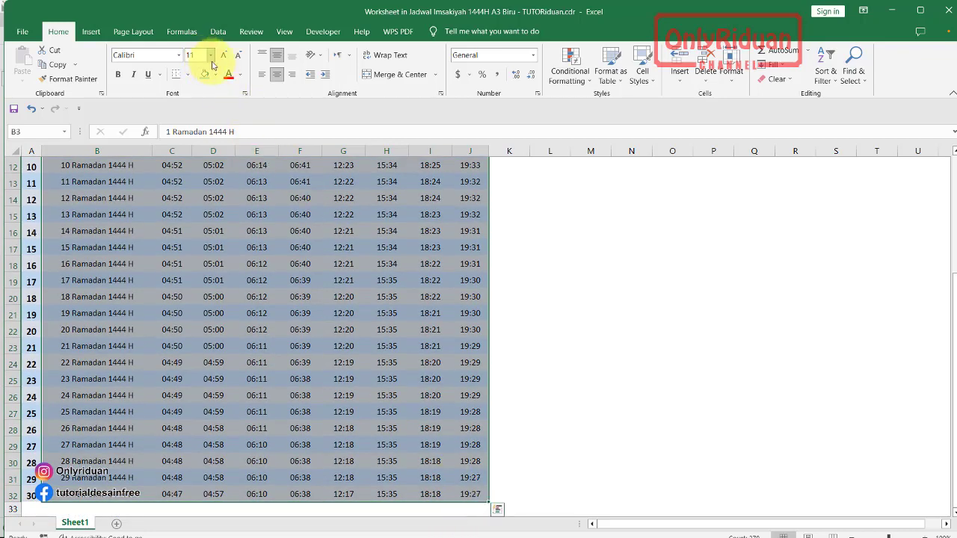
# Step: Make the schedule dates and prayer times B3:J32 bold at font size 12
pyautogui.click(118, 74)
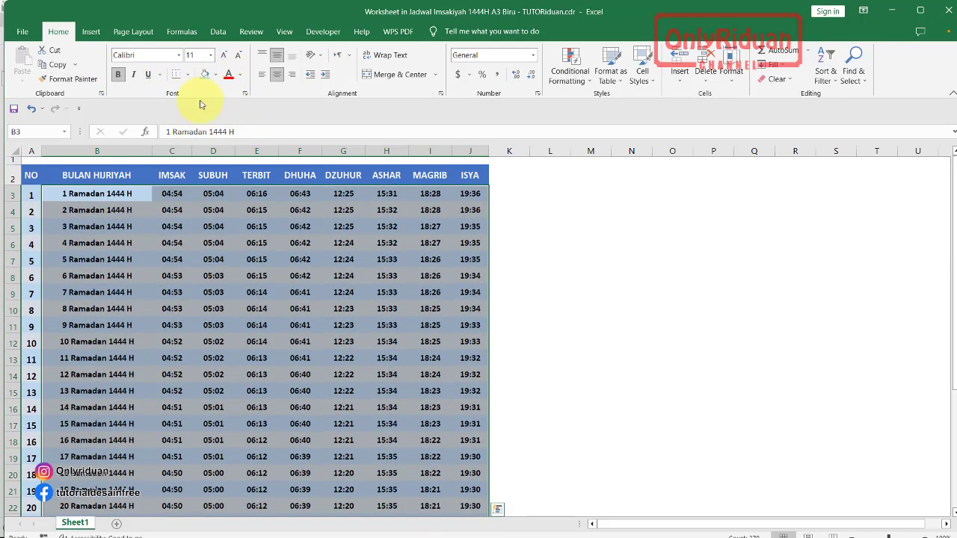
pyautogui.click(207, 55)
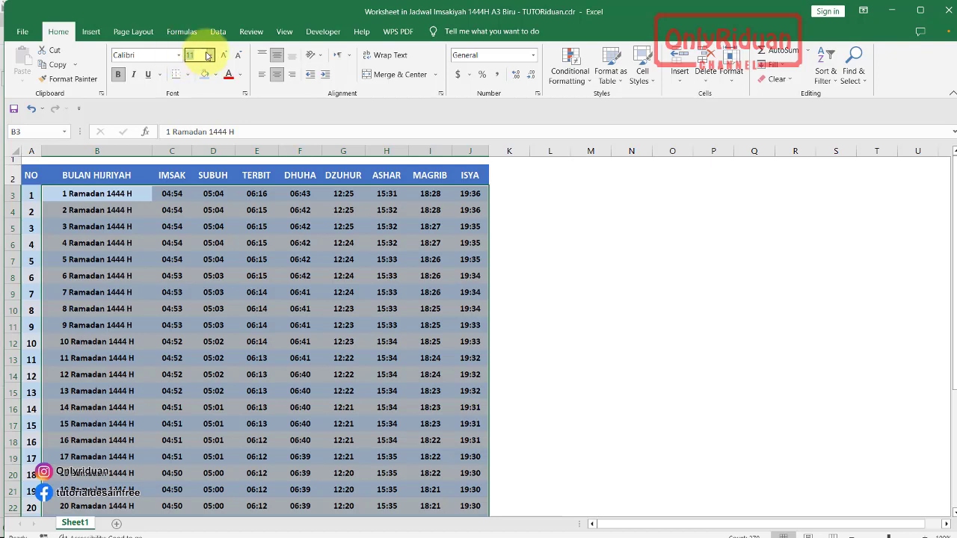
pyautogui.write('12')
pyautogui.click(203, 274)
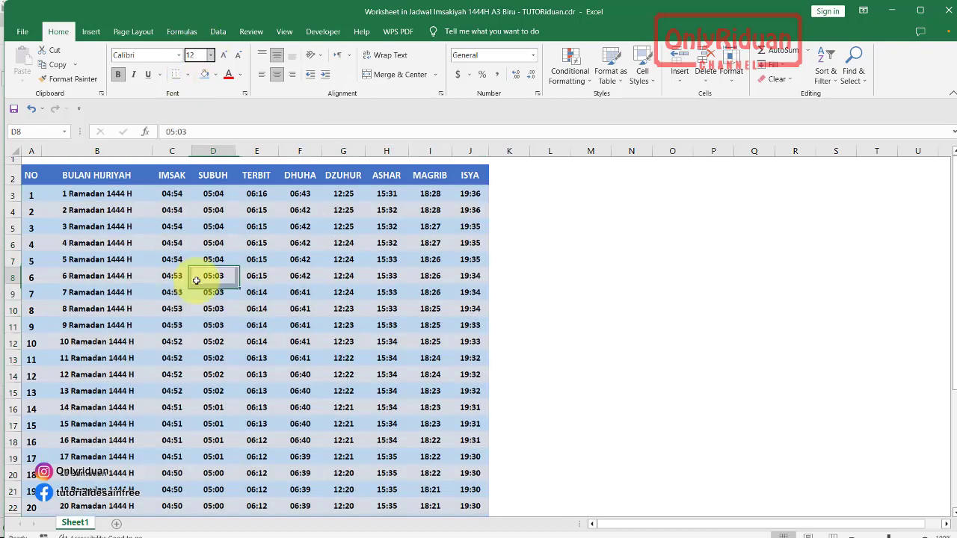
pyautogui.click(78, 196)
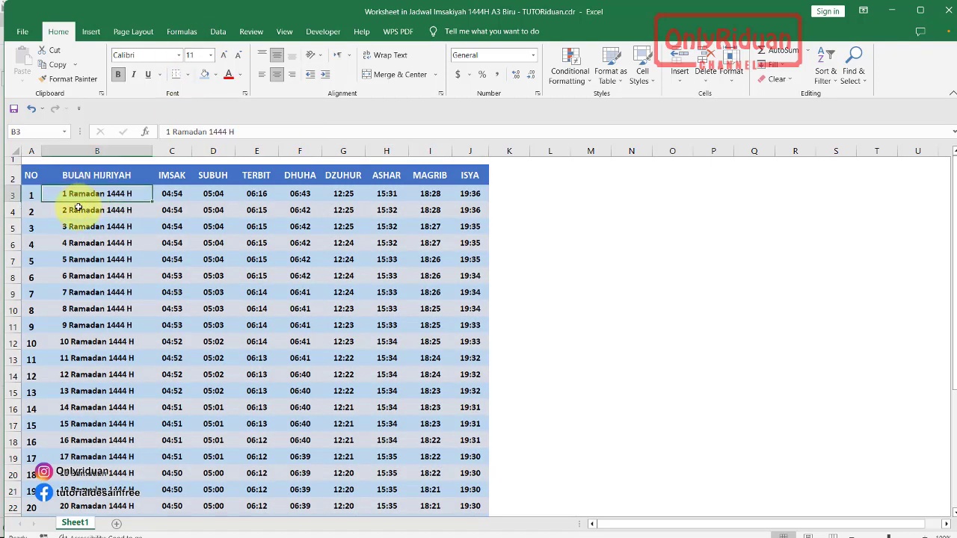
pyautogui.moveTo(71, 193)
pyautogui.mouseDown()
pyautogui.moveTo(434, 535)
pyautogui.moveTo(479, 495)
pyautogui.mouseUp()
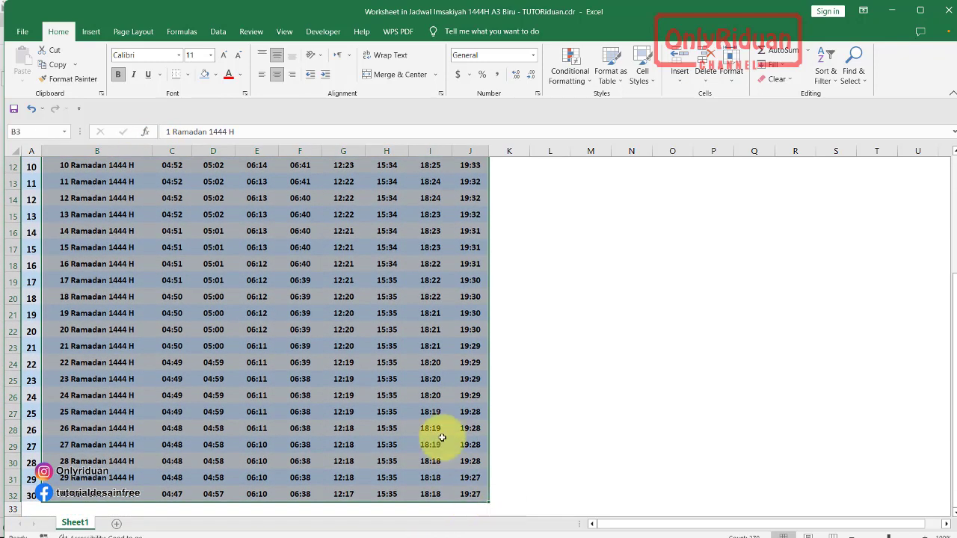
pyautogui.click(200, 56)
pyautogui.click(213, 56)
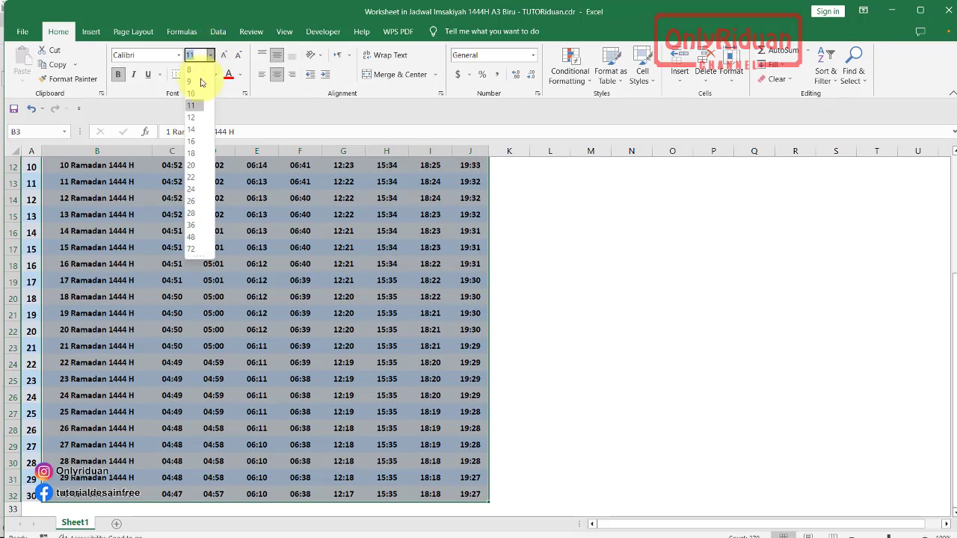
pyautogui.click(196, 119)
pyautogui.click(168, 245)
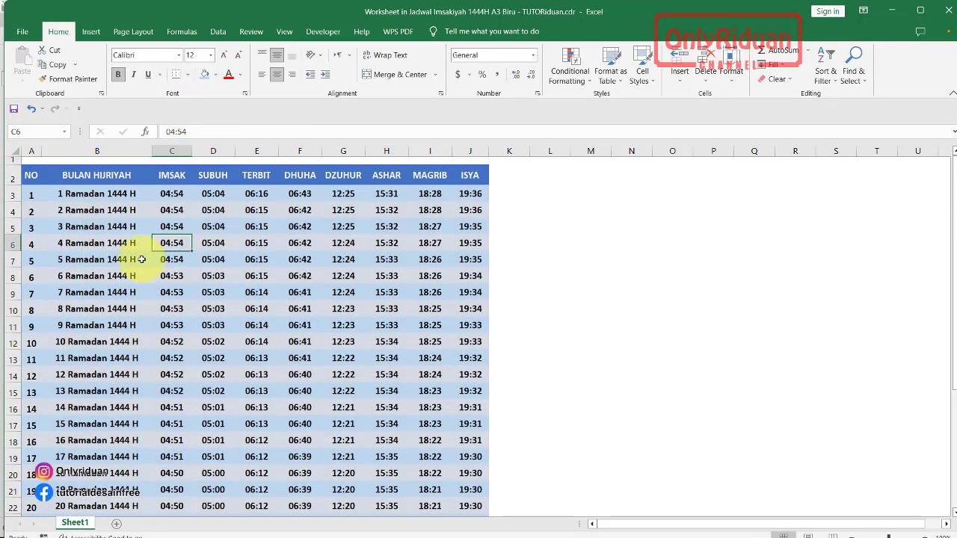
# Step: Select the 30 day numbers in column A, then close the worksheet to return to CorelDRAW
pyautogui.click(34, 198)
pyautogui.moveTo(34, 198); pyautogui.dragTo(30, 534)
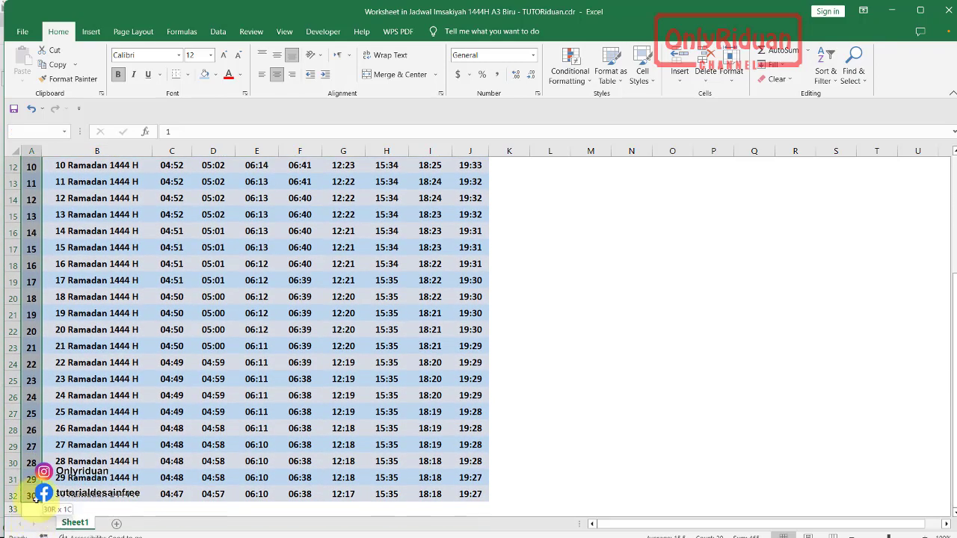
pyautogui.scroll(4, 135, 267)
pyautogui.click(122, 336)
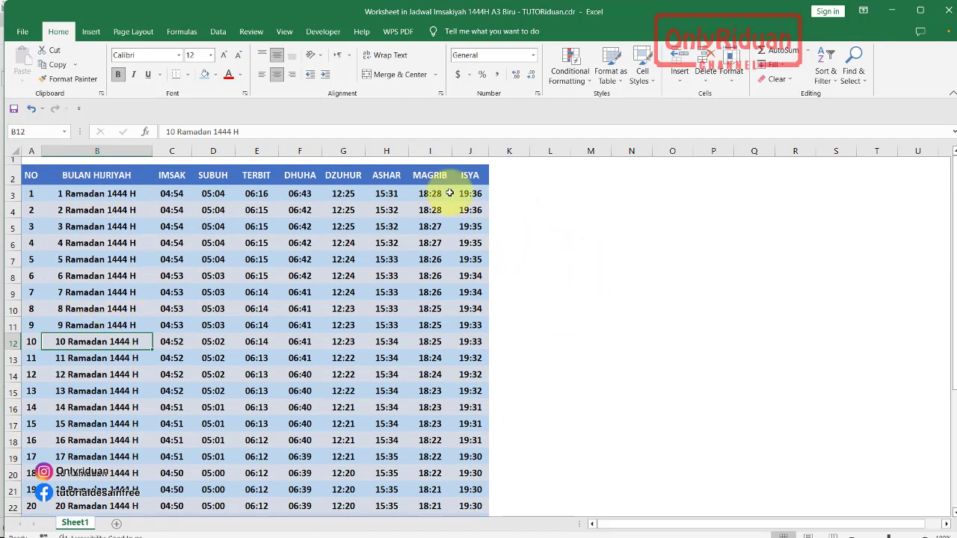
pyautogui.click(954, 12)
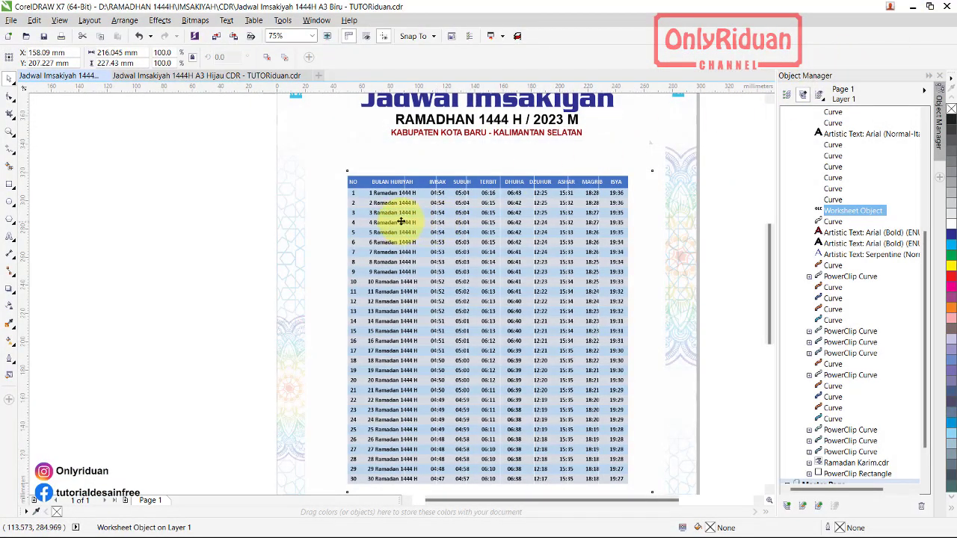
# Step: After comparing with the green Hijau poster, scale the schedule table to about 123.3% (266.567 x 280.614 mm)
pyautogui.click(86, 77)
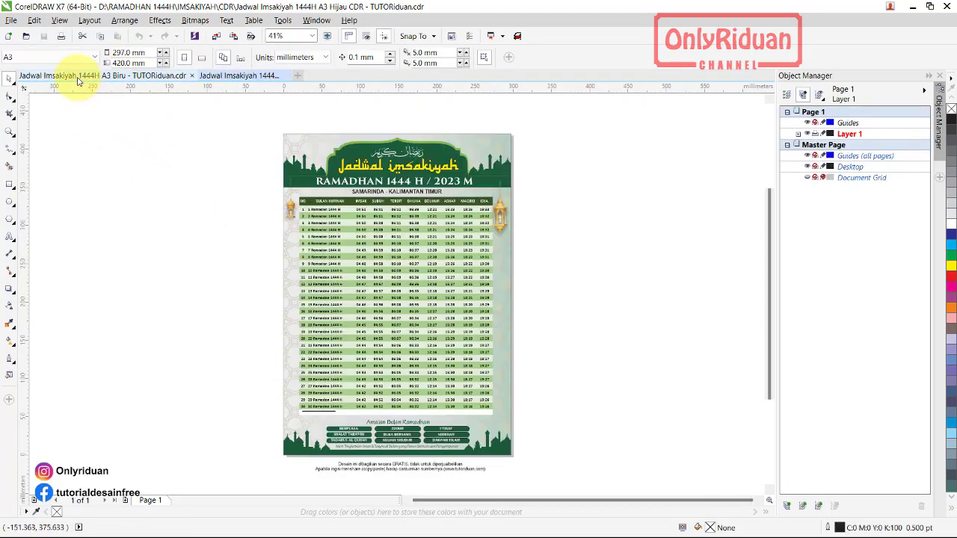
pyautogui.click(232, 75)
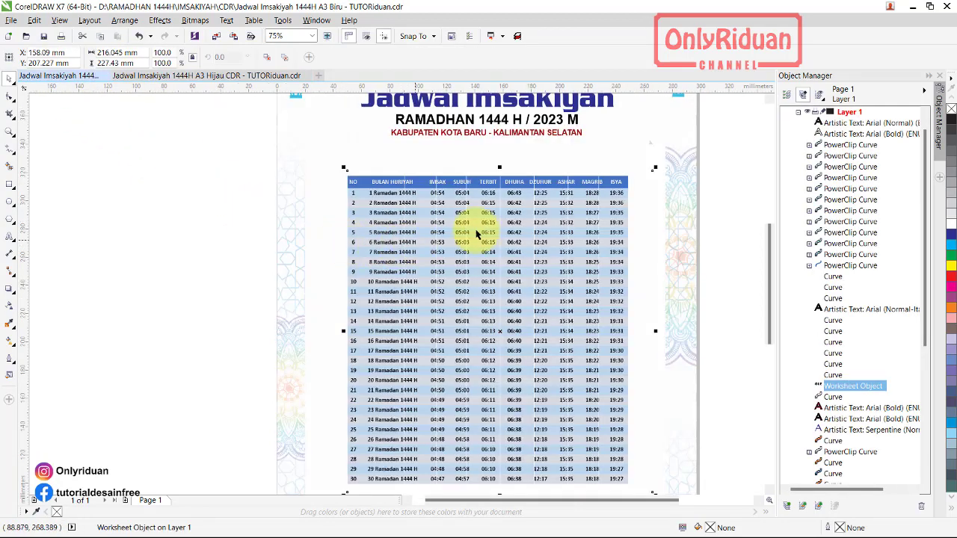
pyautogui.moveTo(657, 166); pyautogui.dragTo(690, 135)
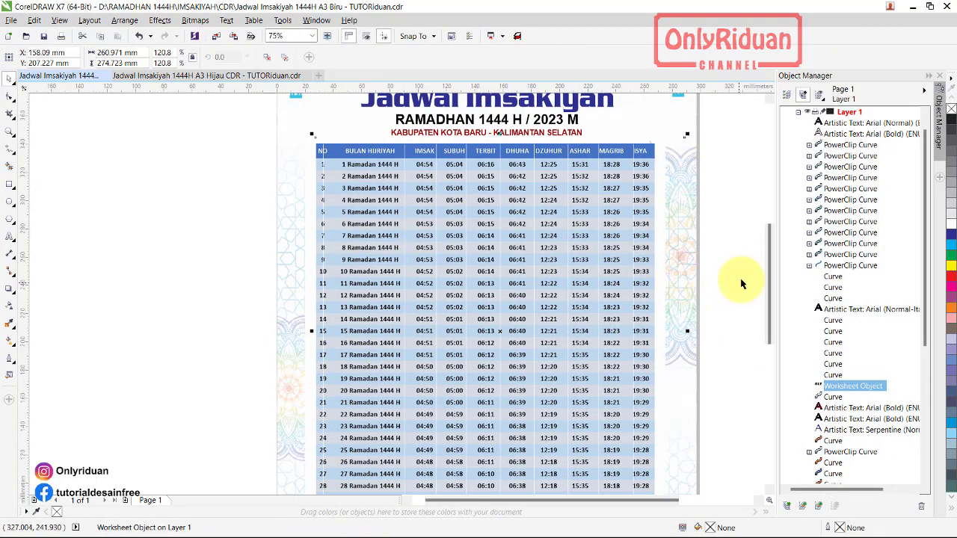
pyautogui.moveTo(768, 266); pyautogui.dragTo(768, 315)
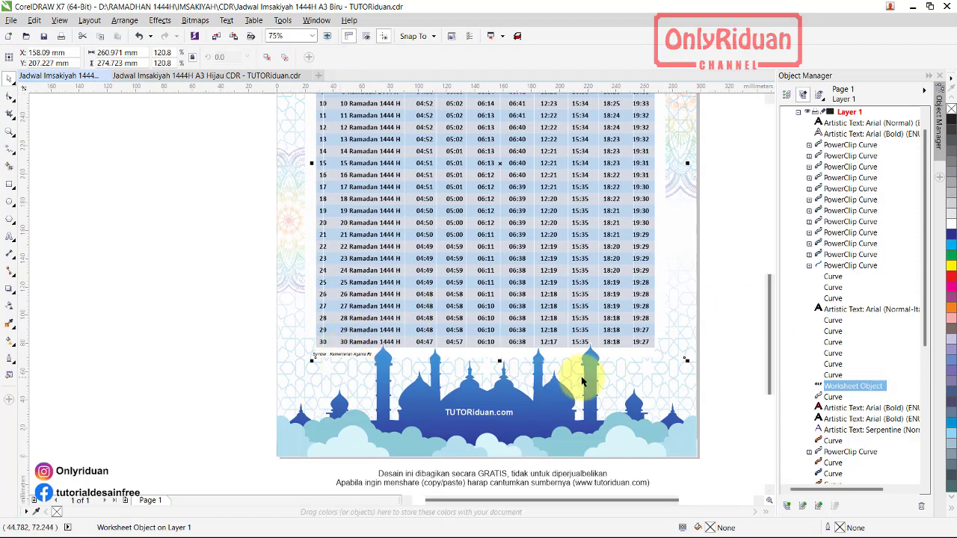
pyautogui.moveTo(686, 360); pyautogui.dragTo(701, 374)
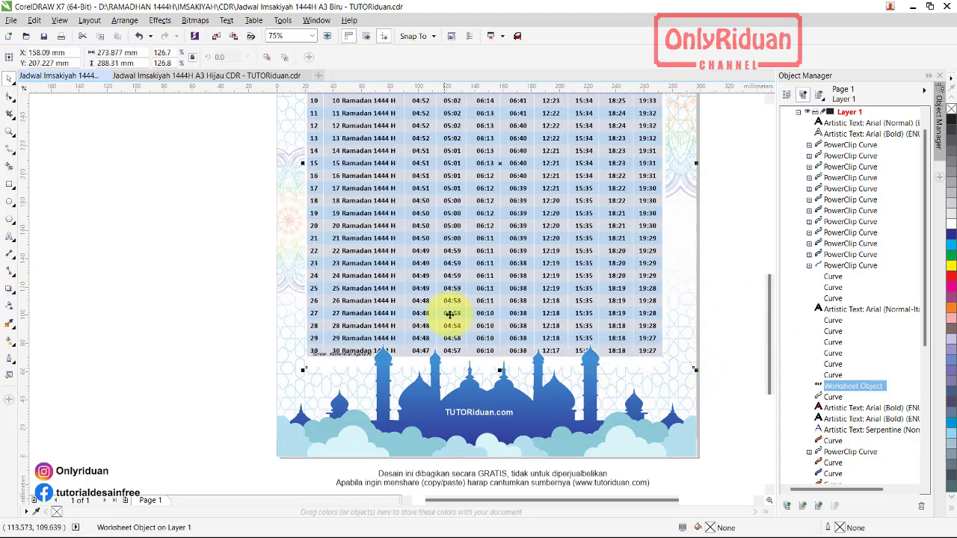
pyautogui.scroll(-2, 451, 316)
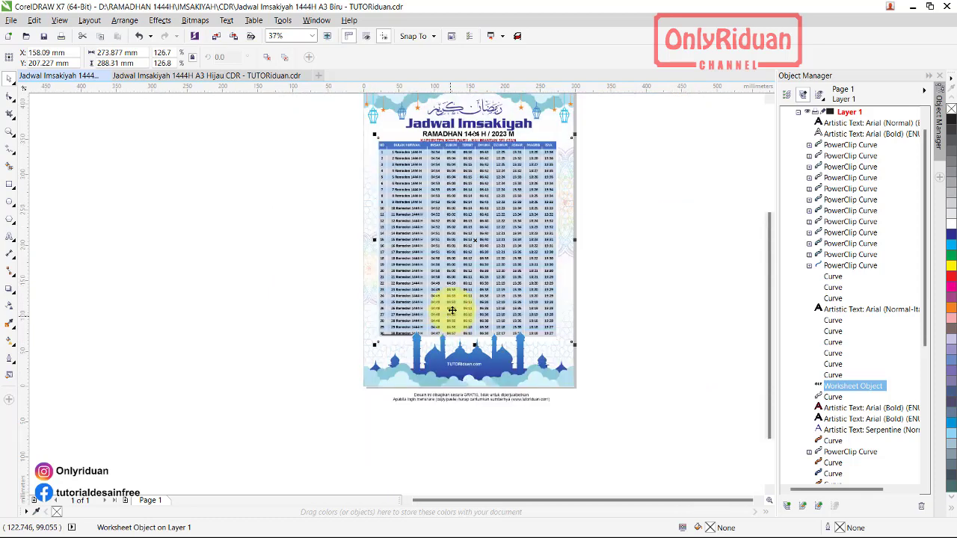
pyautogui.moveTo(573, 135); pyautogui.dragTo(570, 134)
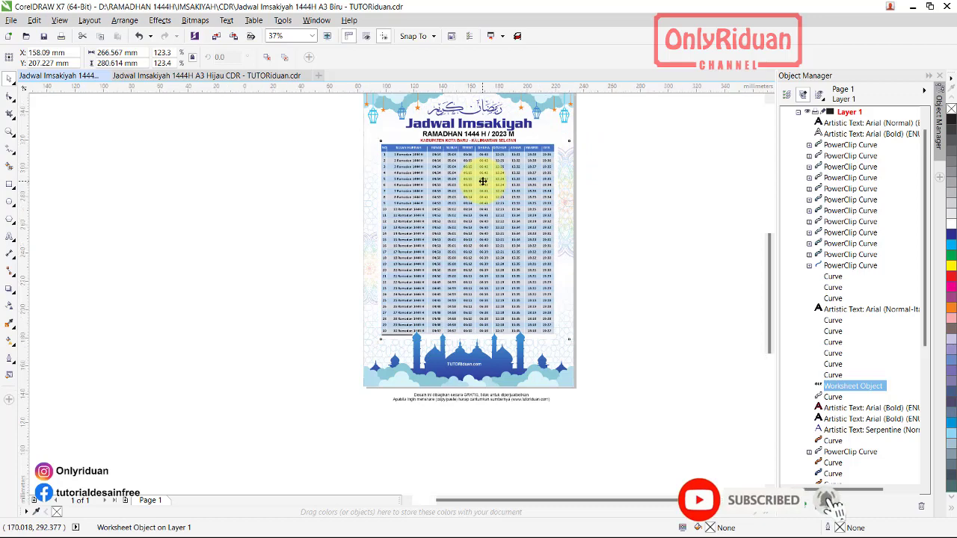
pyautogui.scroll(2, 483, 182)
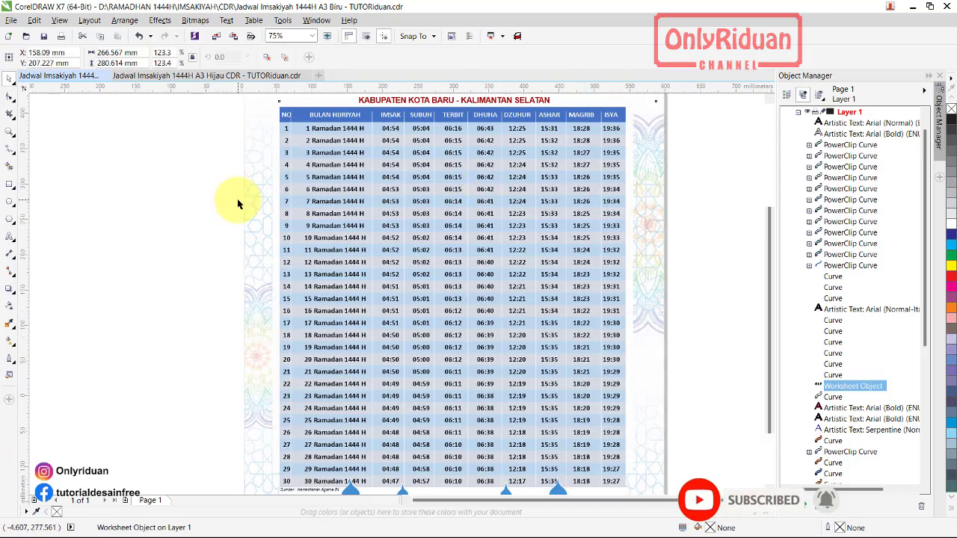
pyautogui.scroll(-2, 238, 203)
pyautogui.press('Escape')
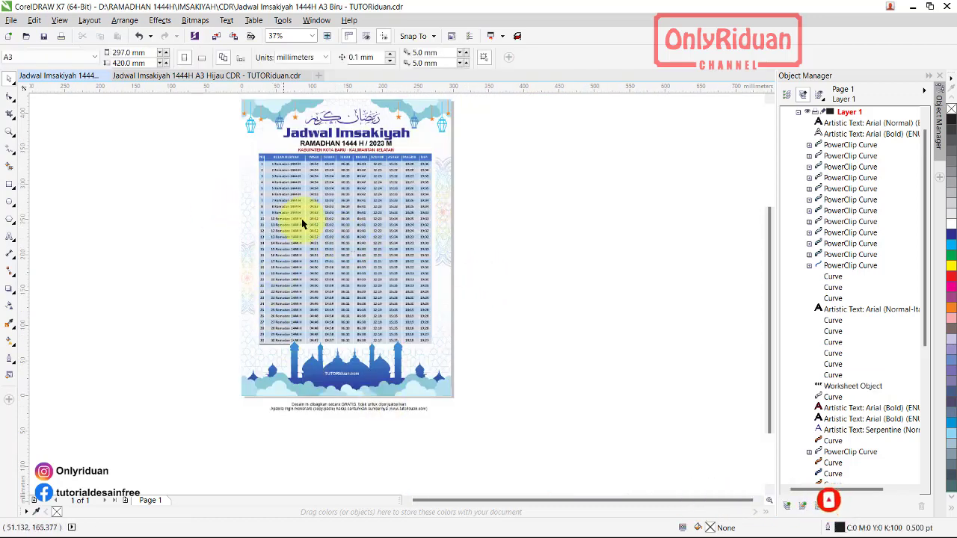
pyautogui.scroll(2, 289, 157)
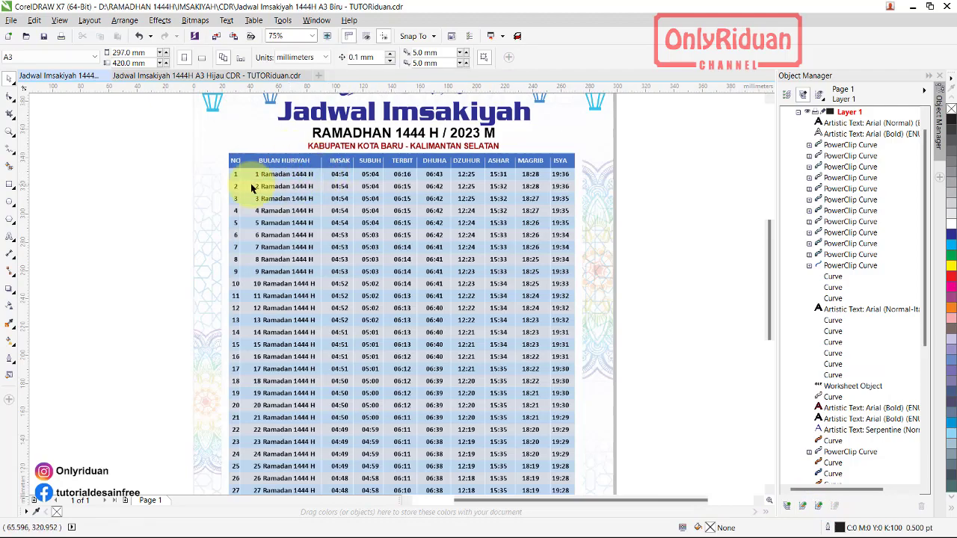
pyautogui.scroll(-2, 250, 187)
pyautogui.scroll(4, 275, 213)
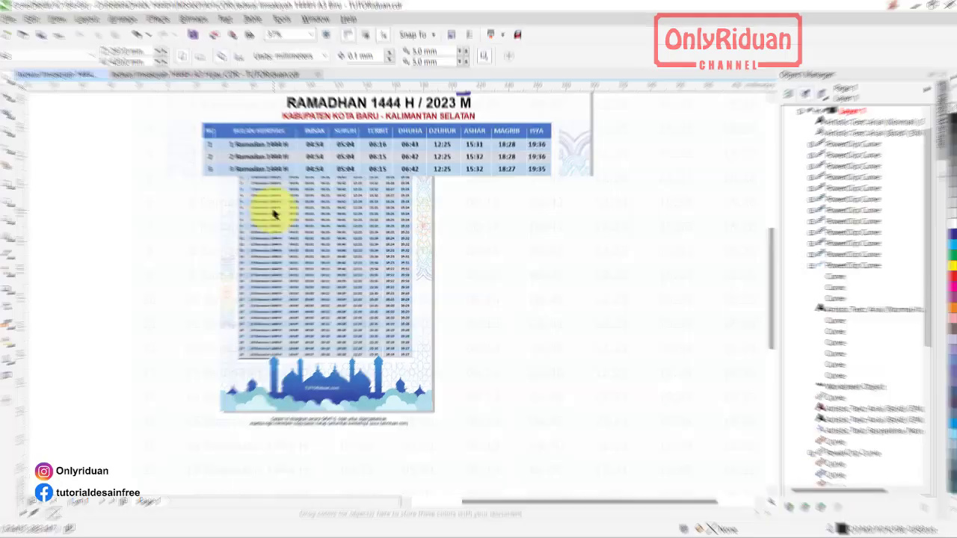
pyautogui.scroll(-1, 276, 207)
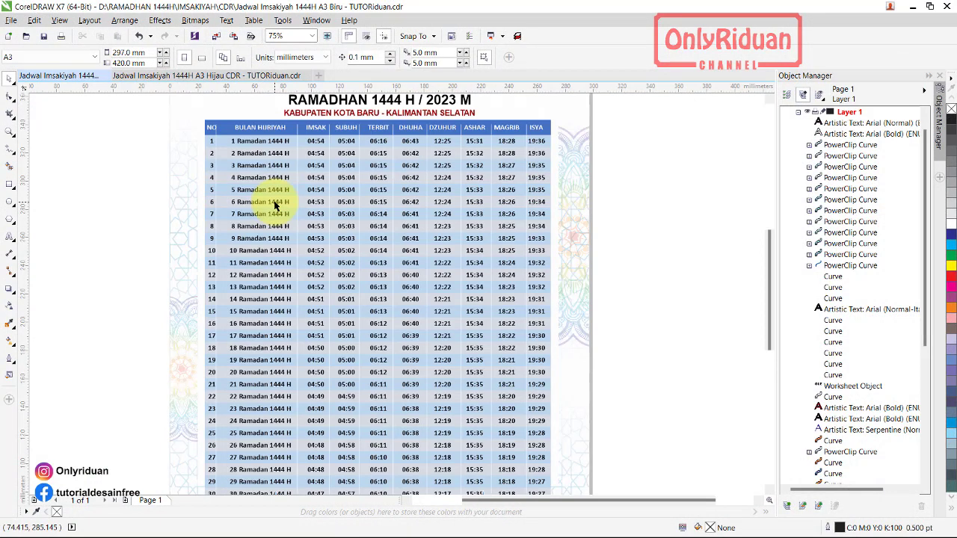
pyautogui.click(156, 78)
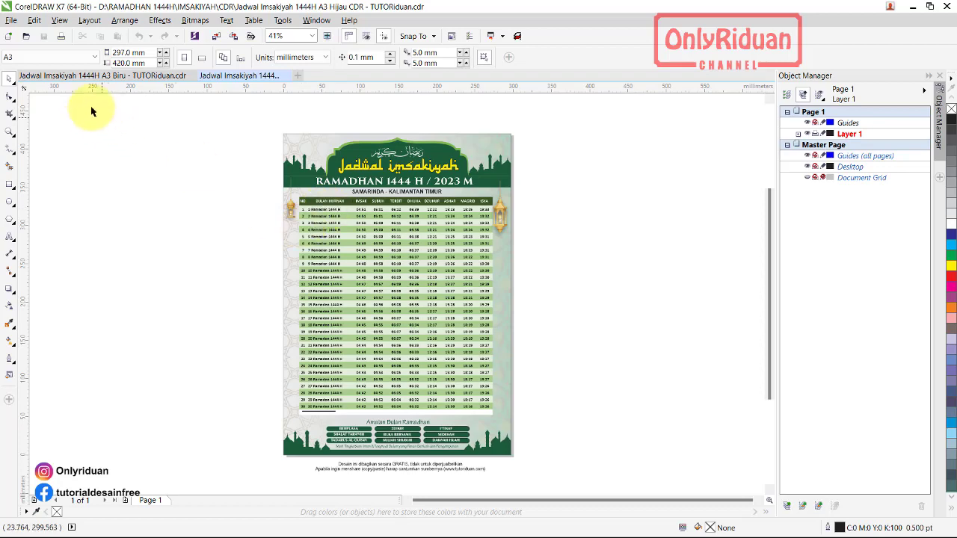
pyautogui.click(78, 76)
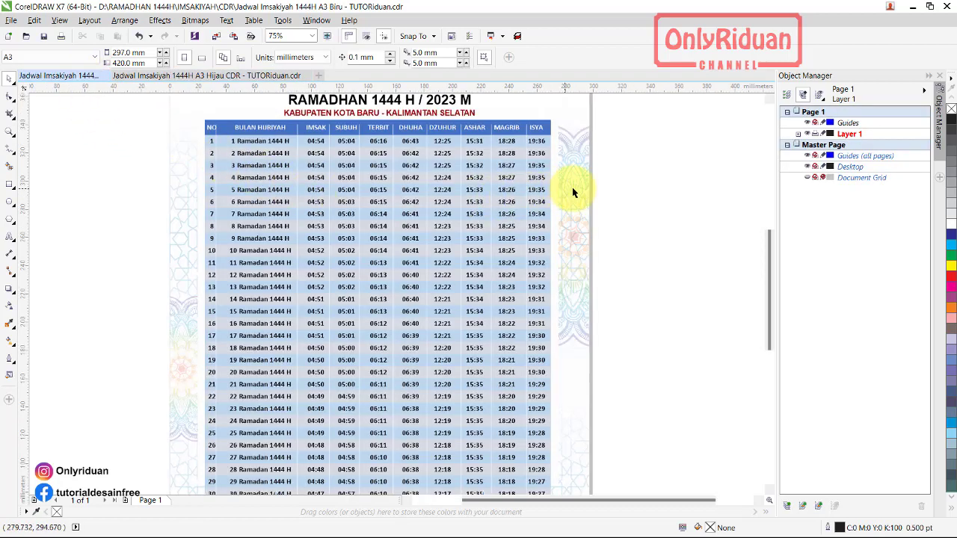
pyautogui.scroll(1, 759, 101)
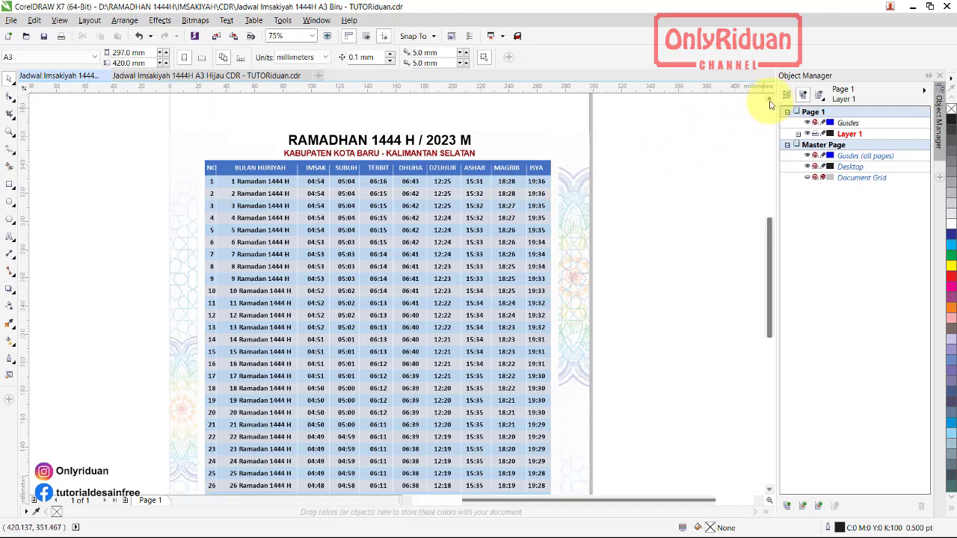